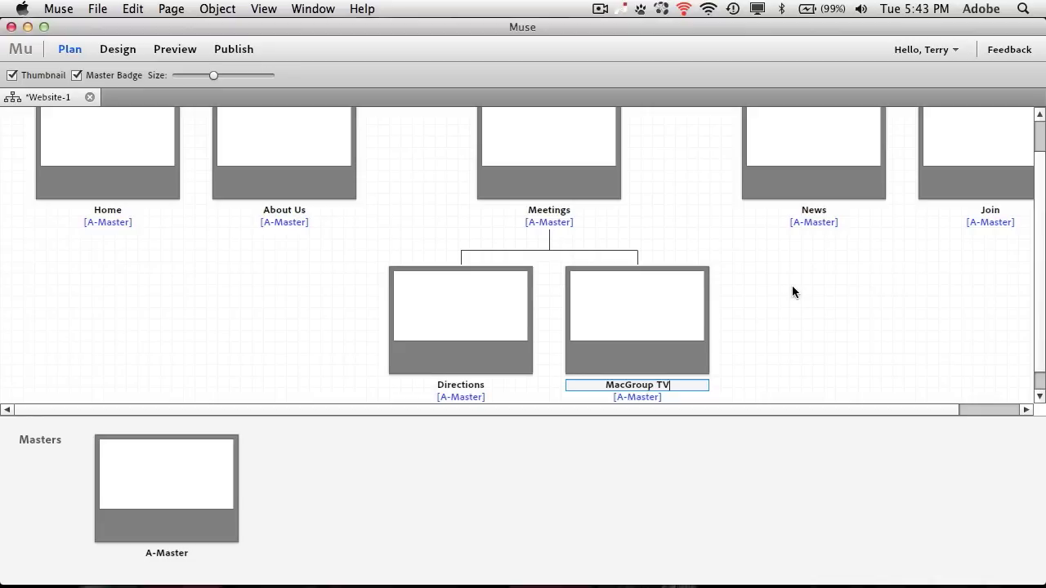
Try moving the Join page ahead of News in the site plan, and restore the original page order.
scroll(792, 291, up, 2)
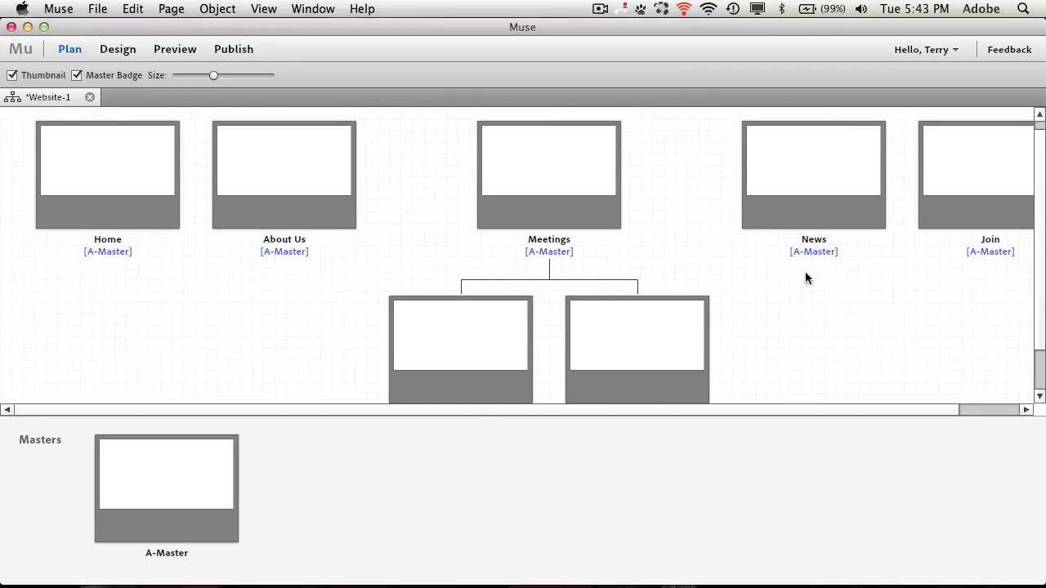
mouse_move(946, 196)
drag(936, 198, 699, 197)
mouse_move(1014, 170)
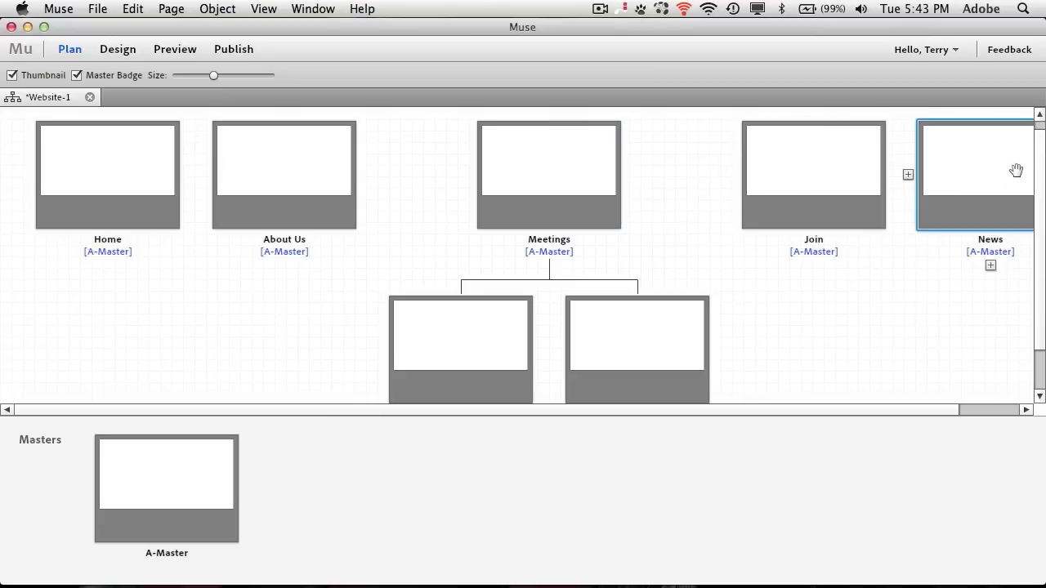
drag(1009, 185, 718, 185)
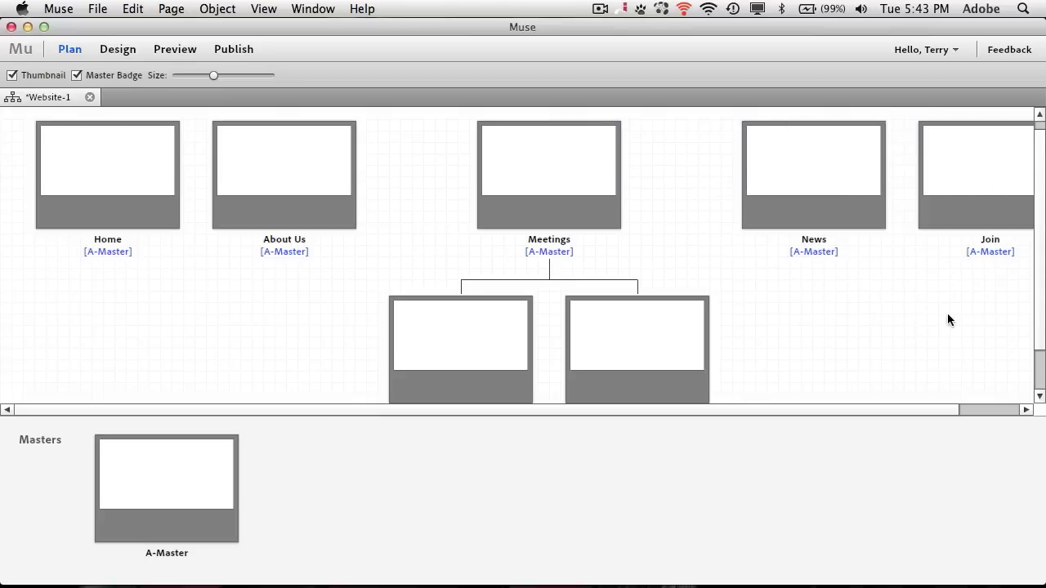
Open the A-Master page for editing in the design view.
scroll(862, 381, down, 3)
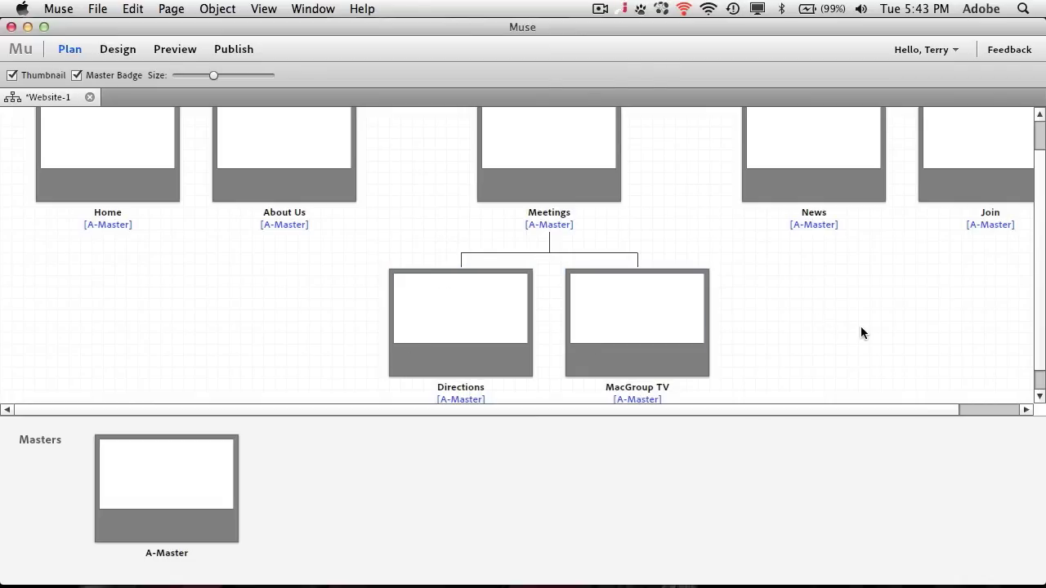
scroll(861, 333, up, 2)
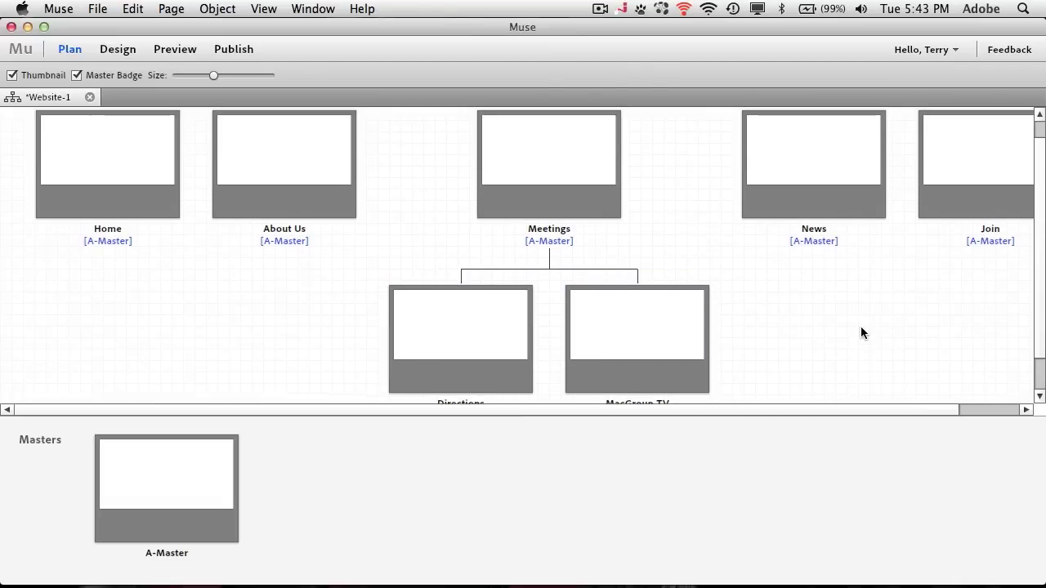
scroll(861, 333, up, 2)
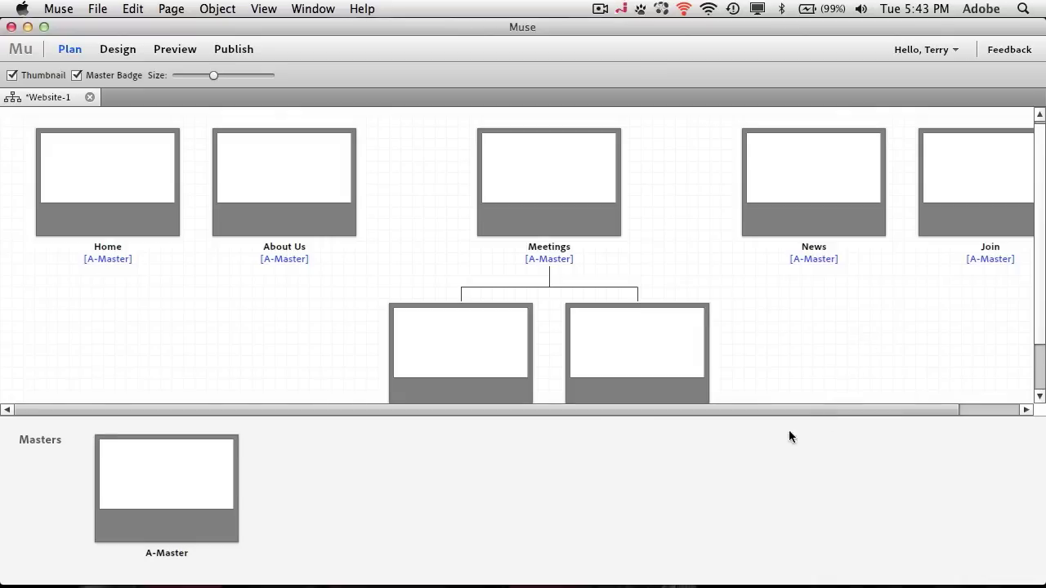
mouse_move(544, 223)
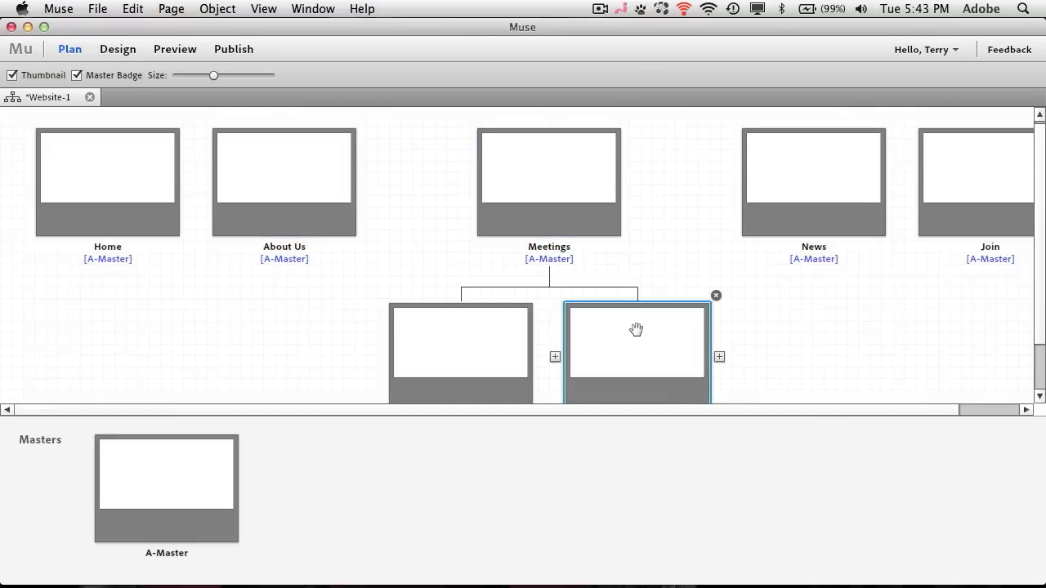
mouse_move(215, 485)
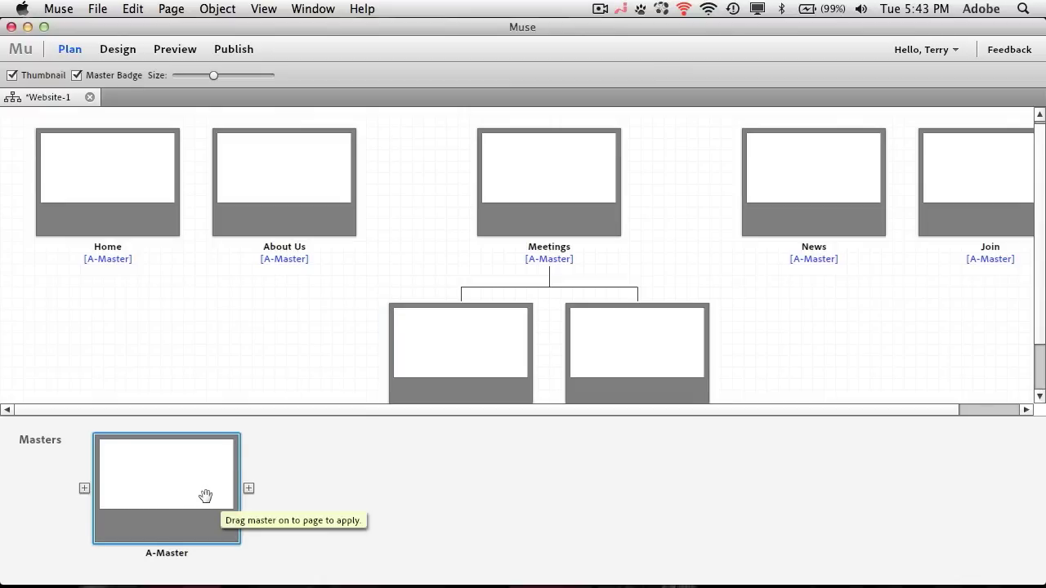
double_click(205, 497)
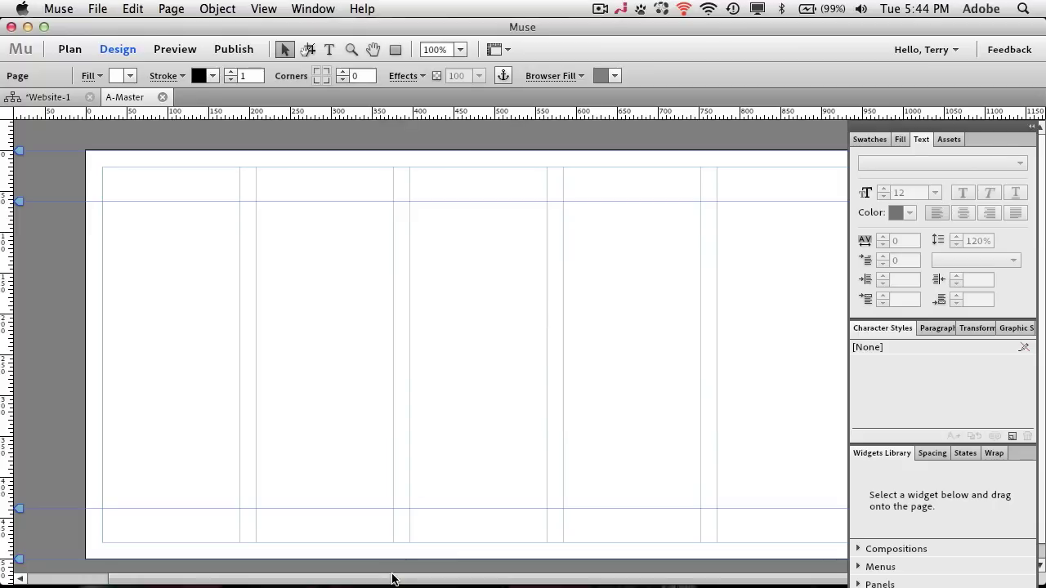
Set the view to 75% and increase the padding above the A-Master page with the top-of-page guide.
drag(401, 580, 446, 586)
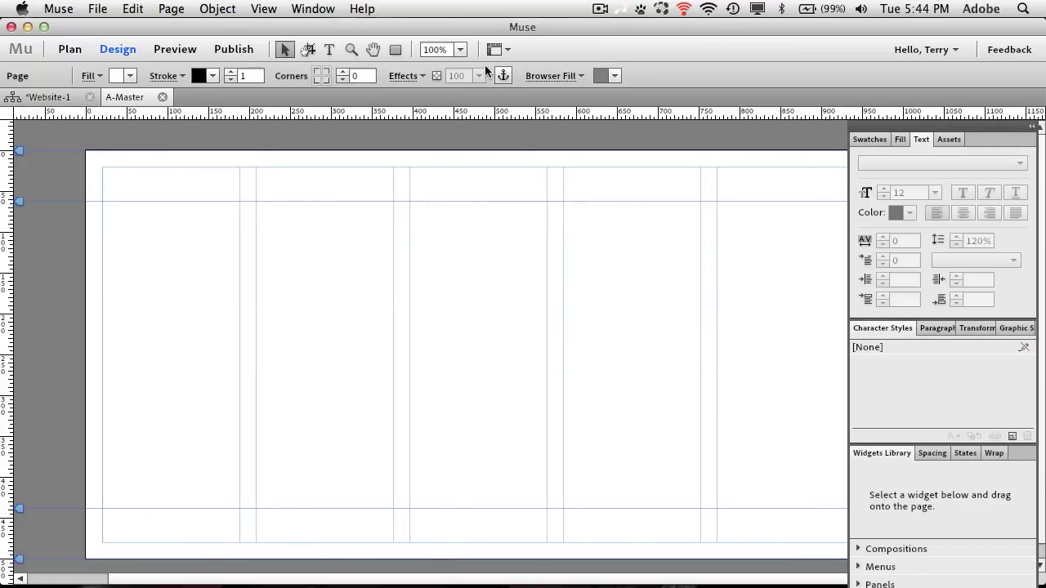
click(462, 50)
click(440, 84)
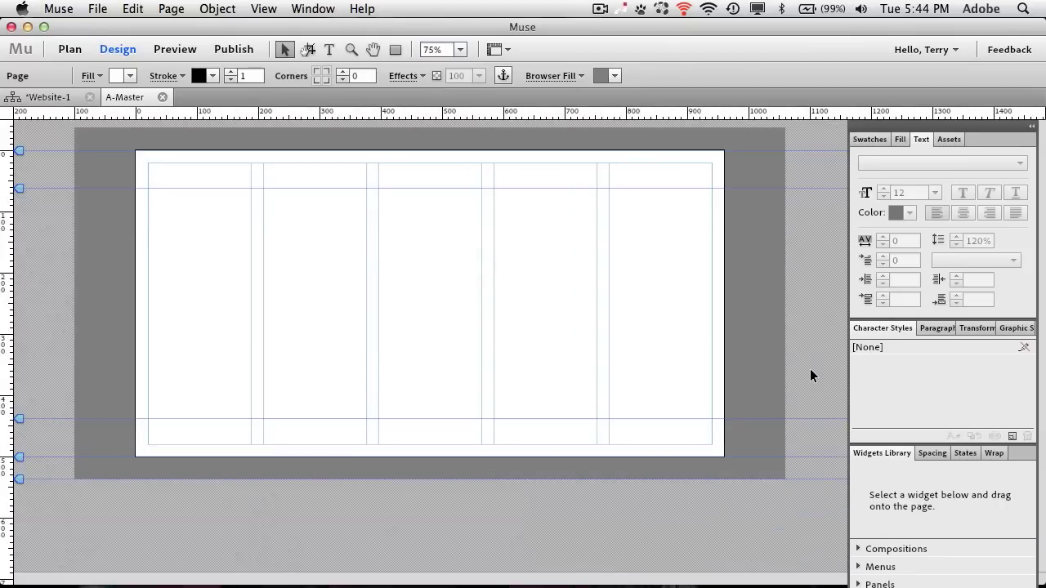
click(461, 50)
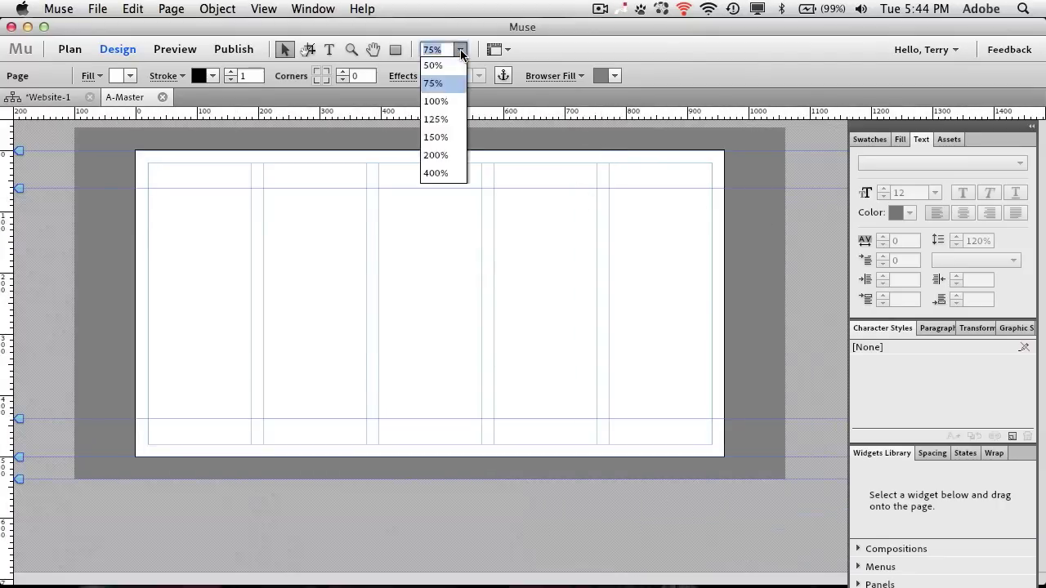
click(436, 101)
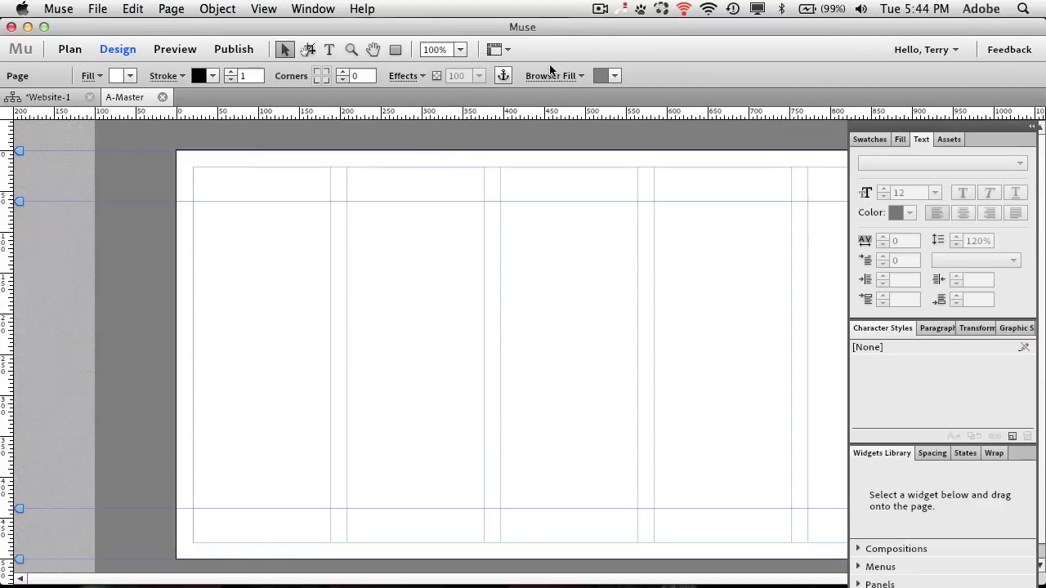
click(461, 50)
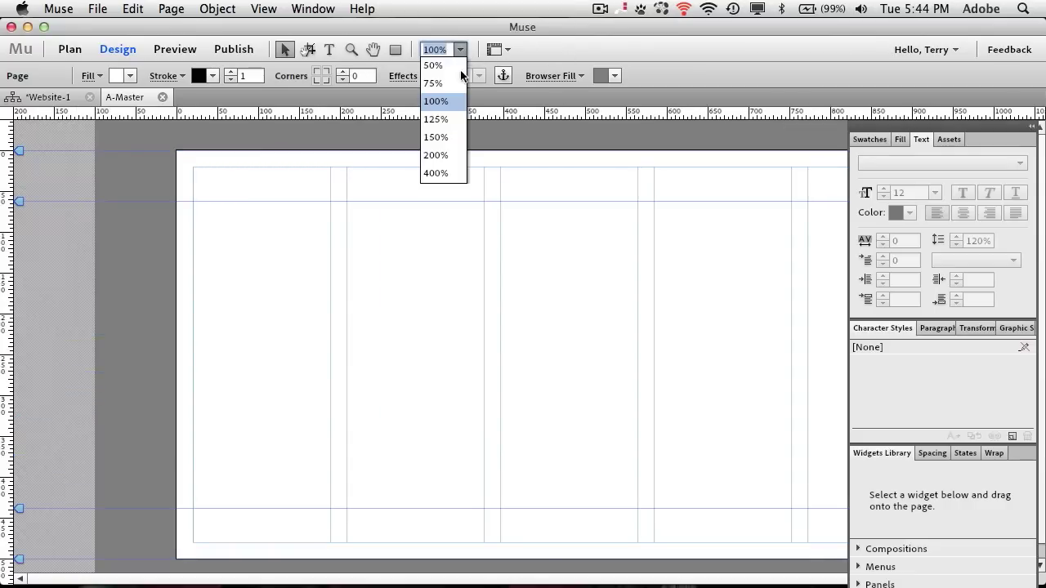
click(434, 83)
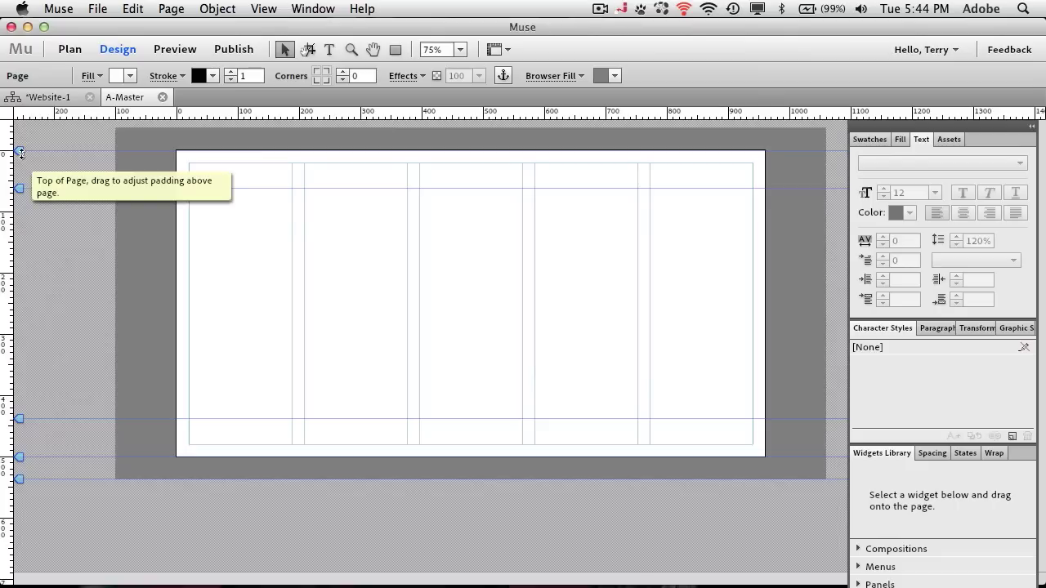
drag(20, 154, 22, 197)
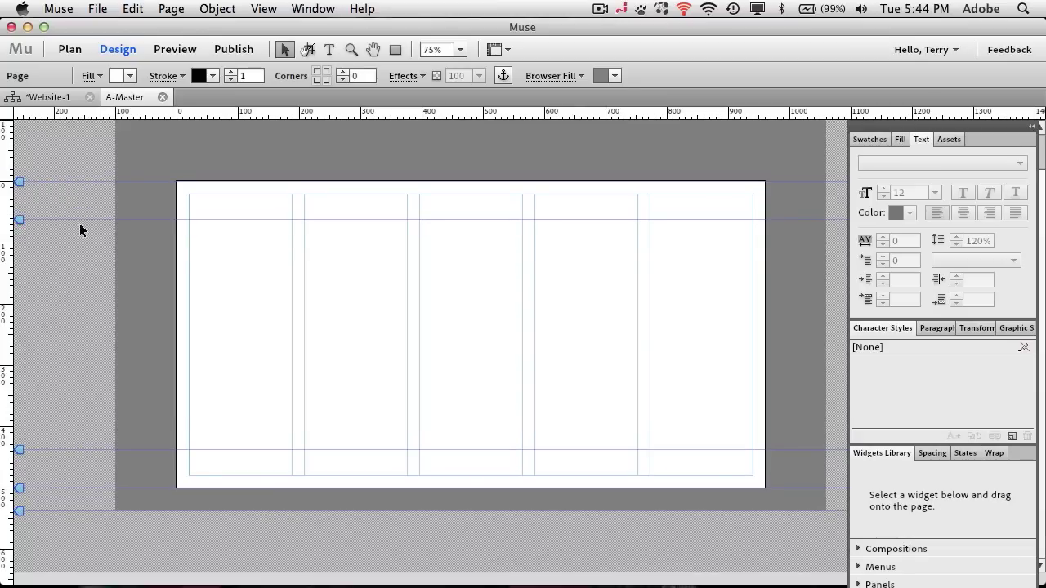
scroll(79, 231, up, 2)
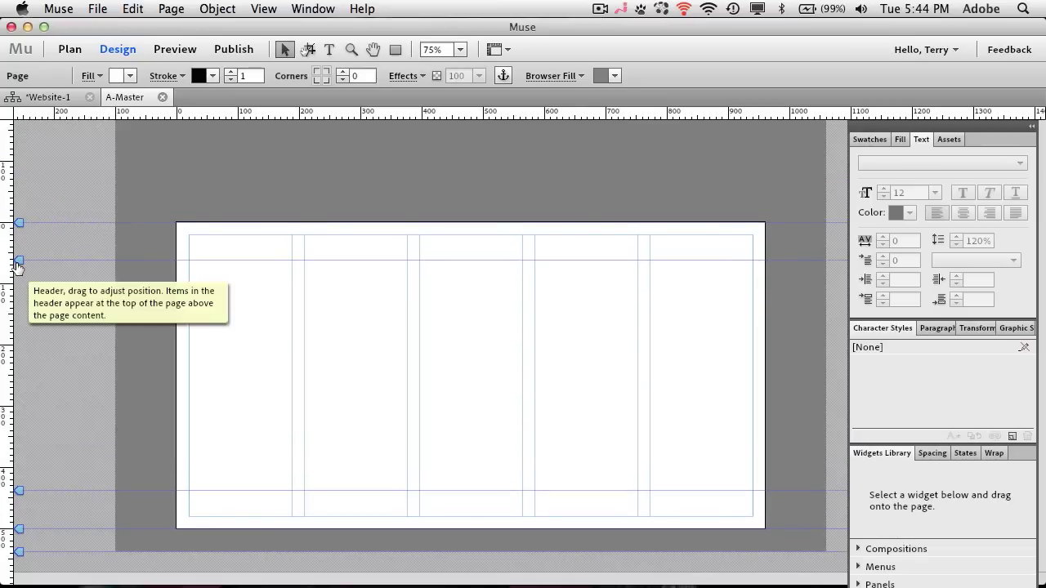
Lower the header guide to about 65 px and the footer guide to about 440 px.
drag(18, 266, 19, 272)
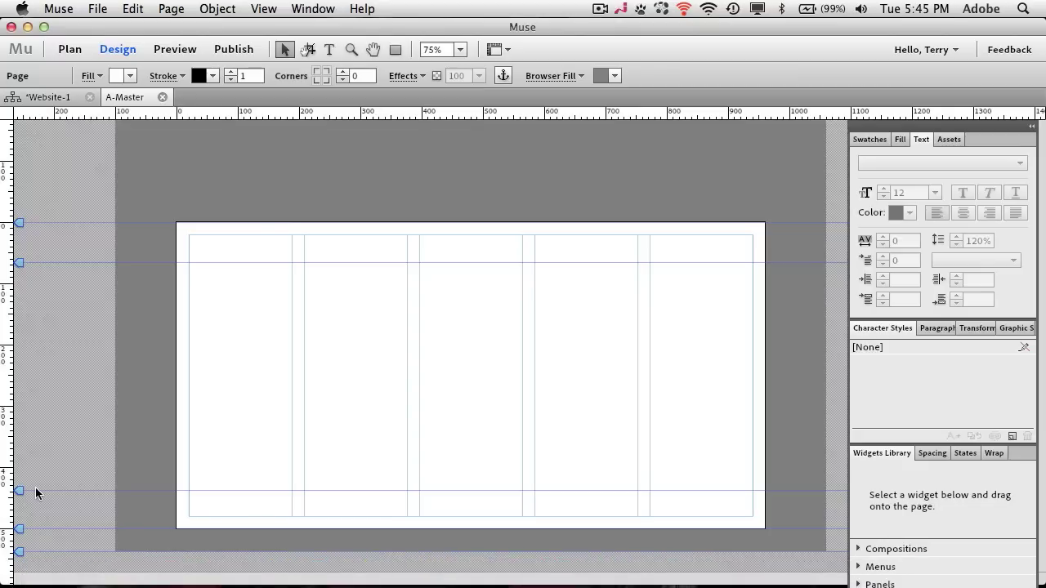
mouse_move(20, 492)
mouse_down()
mouse_move(21, 482)
mouse_move(20, 494)
mouse_up()
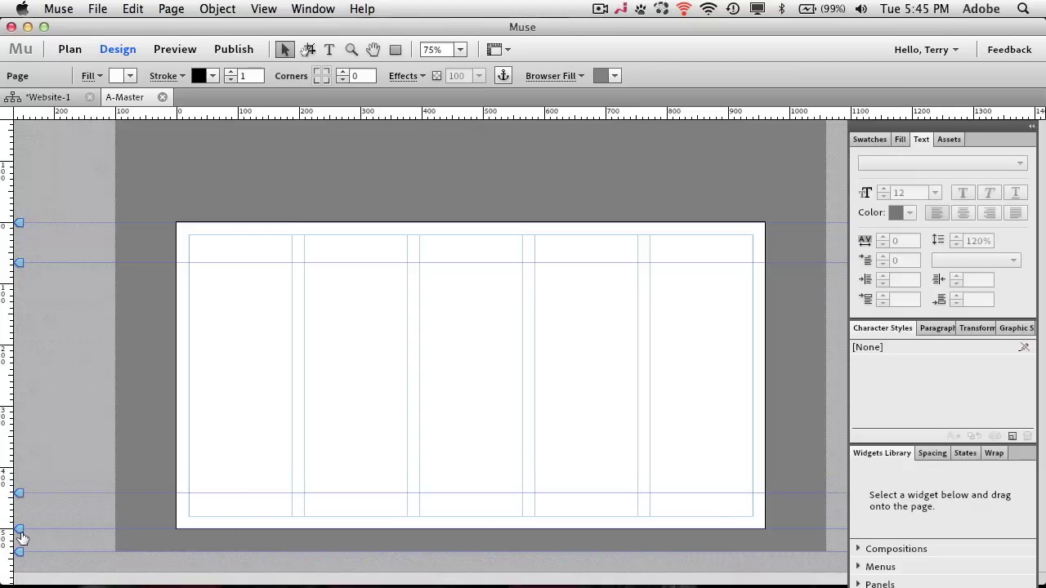
drag(20, 530, 22, 532)
Extend the browser area below the page so the bottom padding is about 145 px.
scroll(65, 541, down, 1)
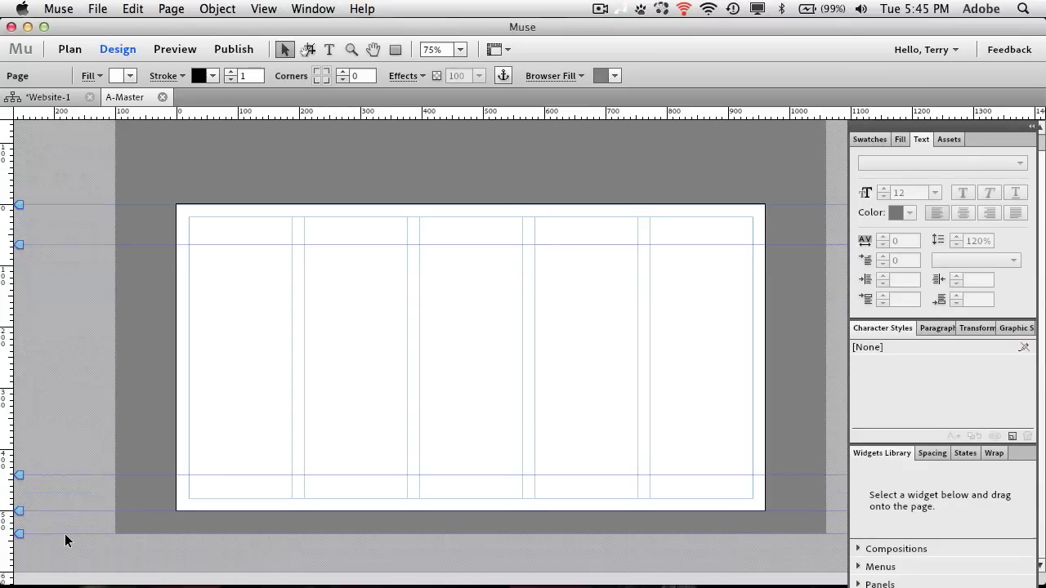
drag(20, 536, 21, 505)
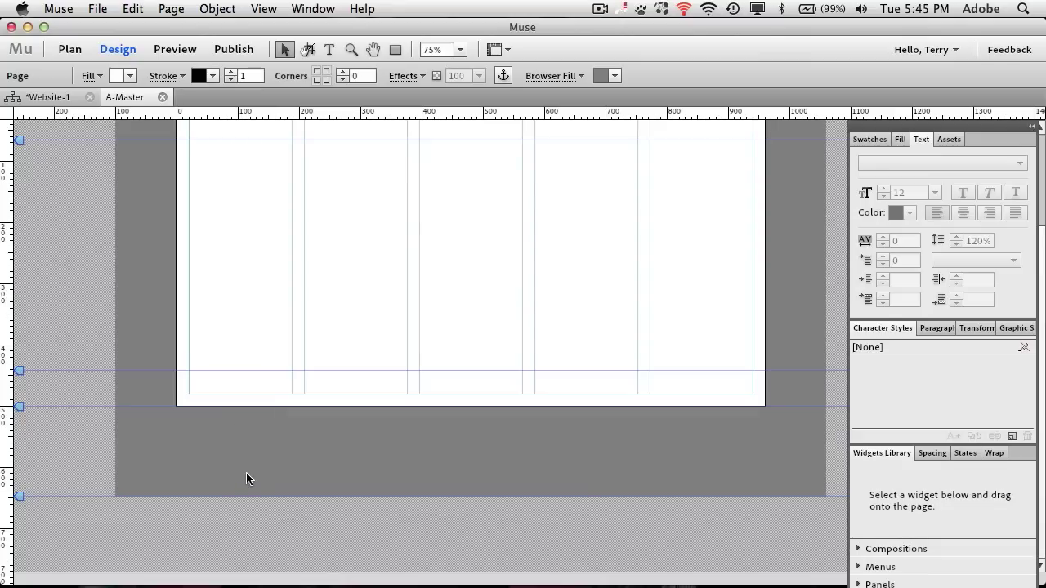
scroll(248, 479, up, 3)
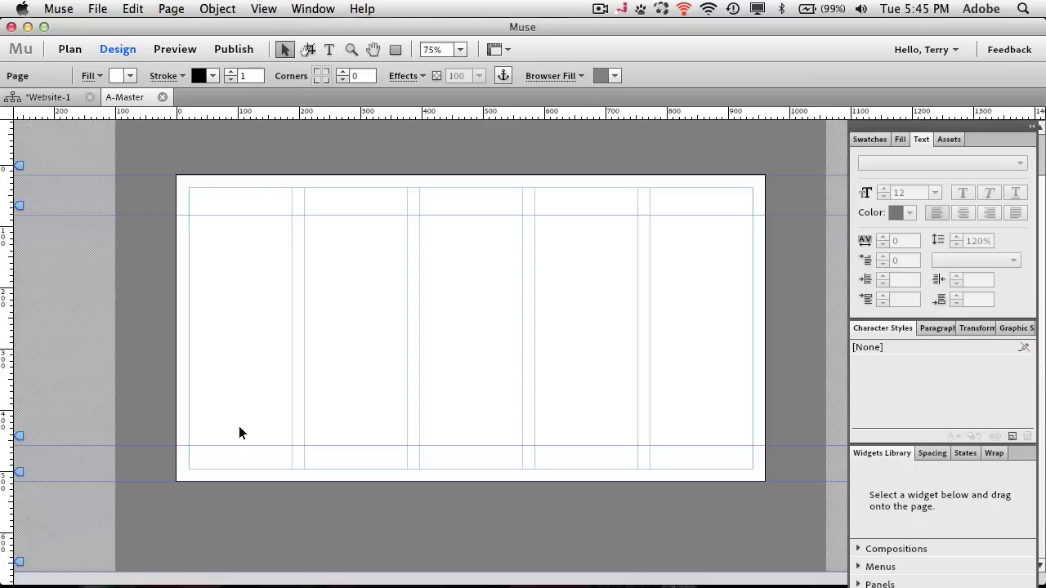
Place footer-apple.psd as a composite image just below the page, aligned with its left edge.
click(97, 11)
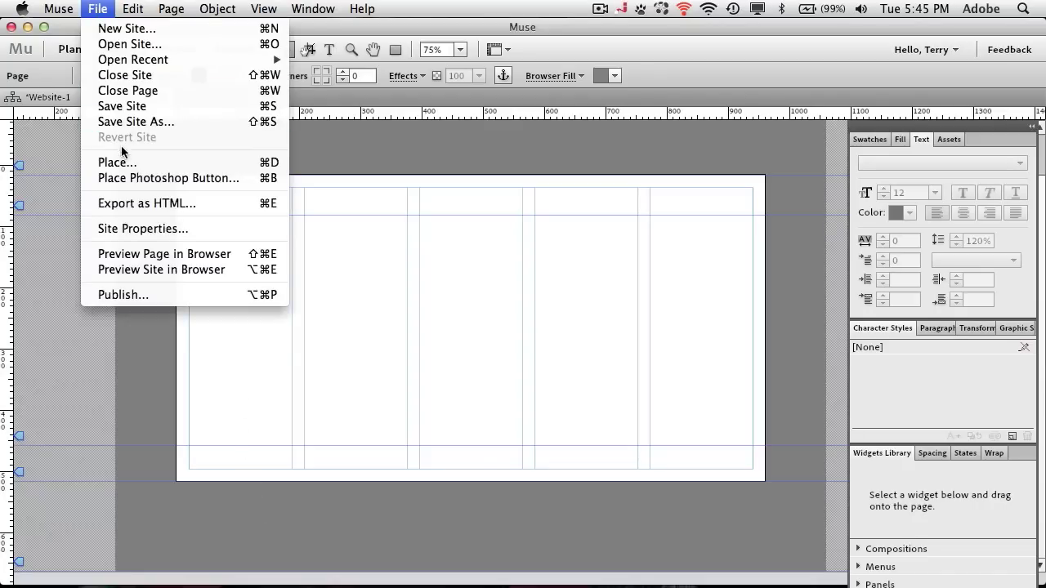
click(116, 163)
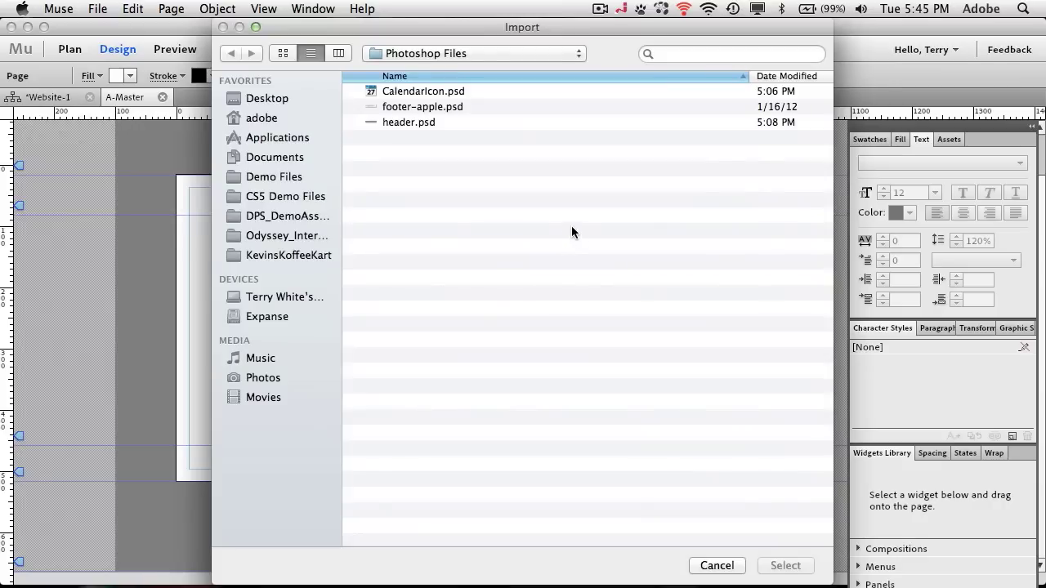
click(430, 107)
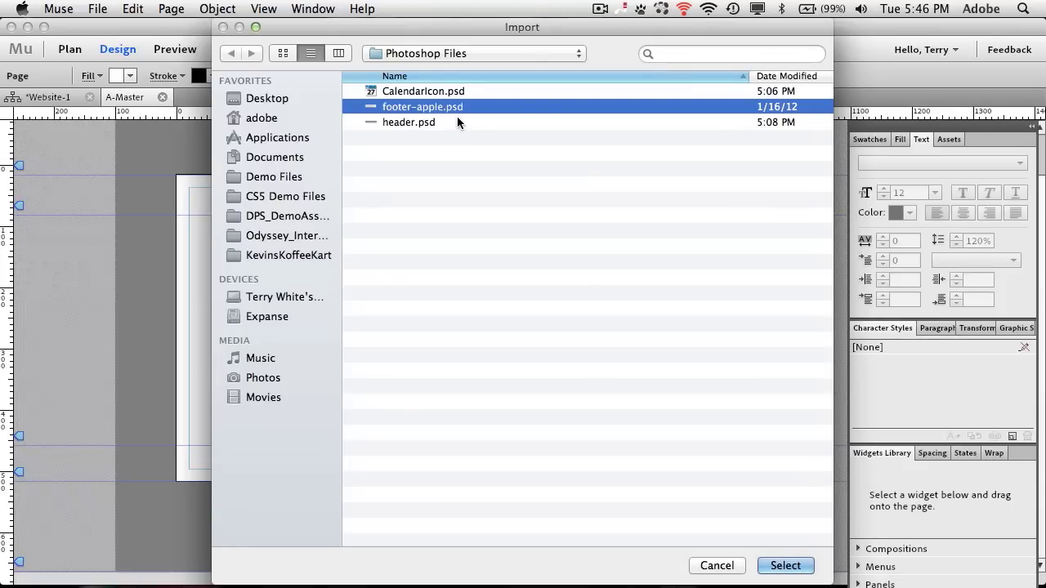
click(787, 565)
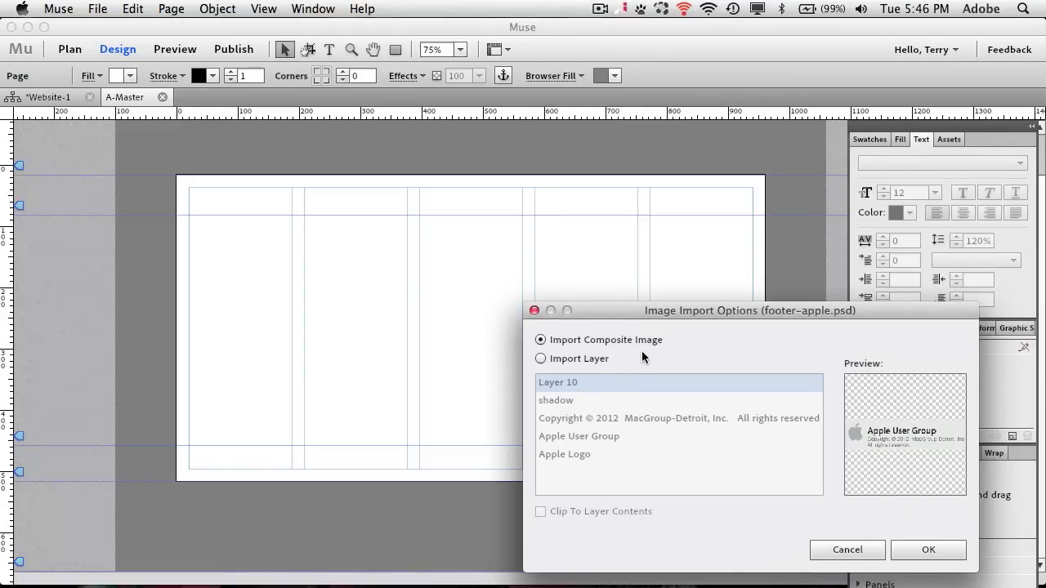
drag(647, 309, 409, 206)
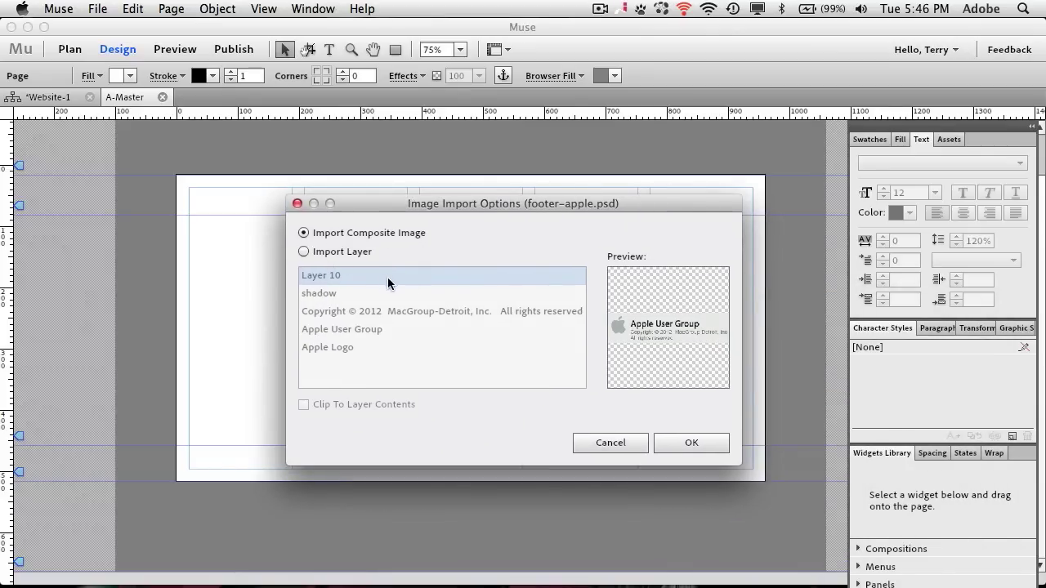
click(673, 441)
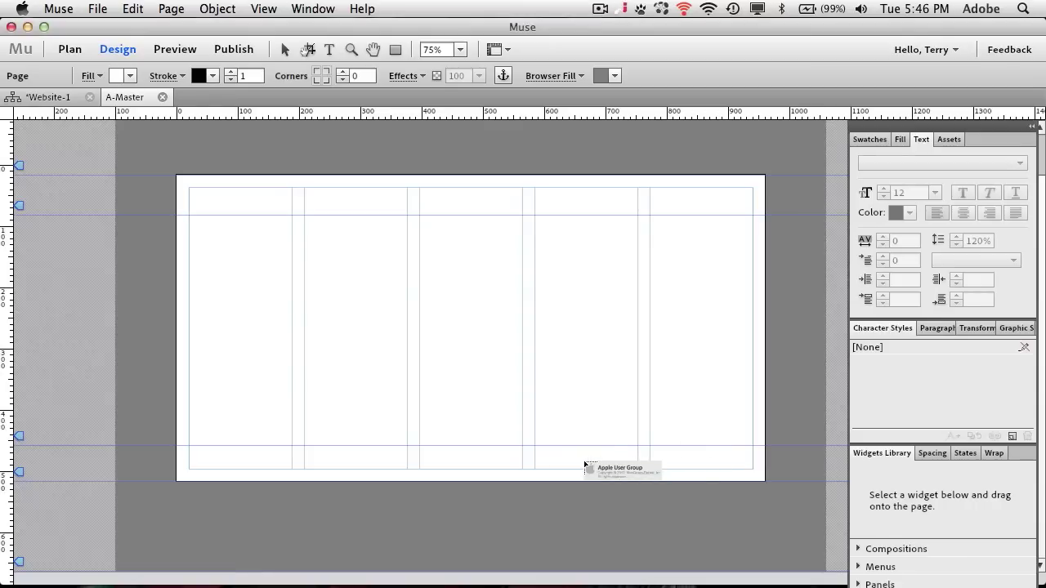
click(176, 495)
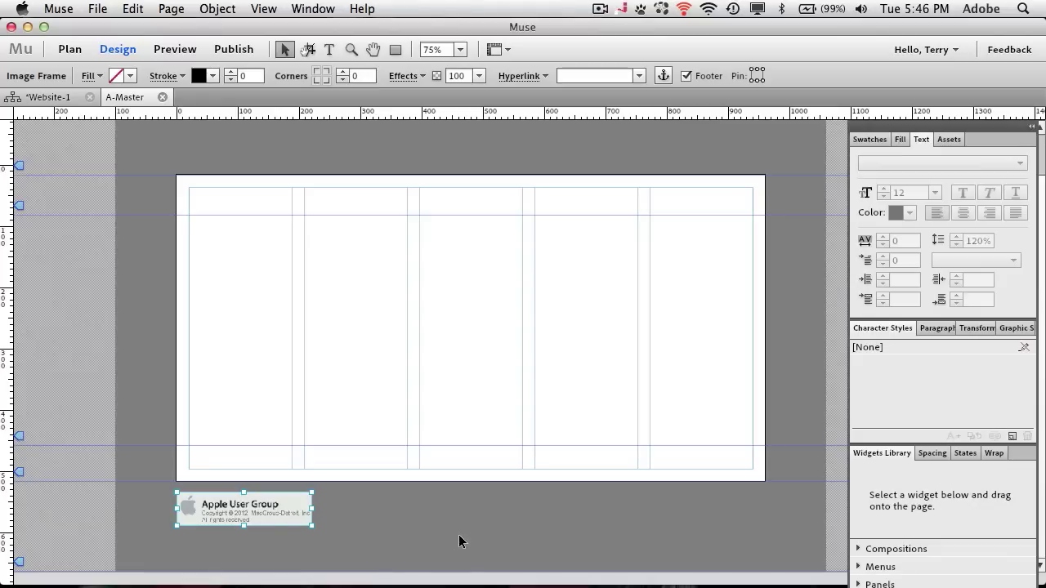
Sample the footer image's background as the browser fill colour (E9E9E9) and save it as a new swatch.
click(461, 50)
click(450, 95)
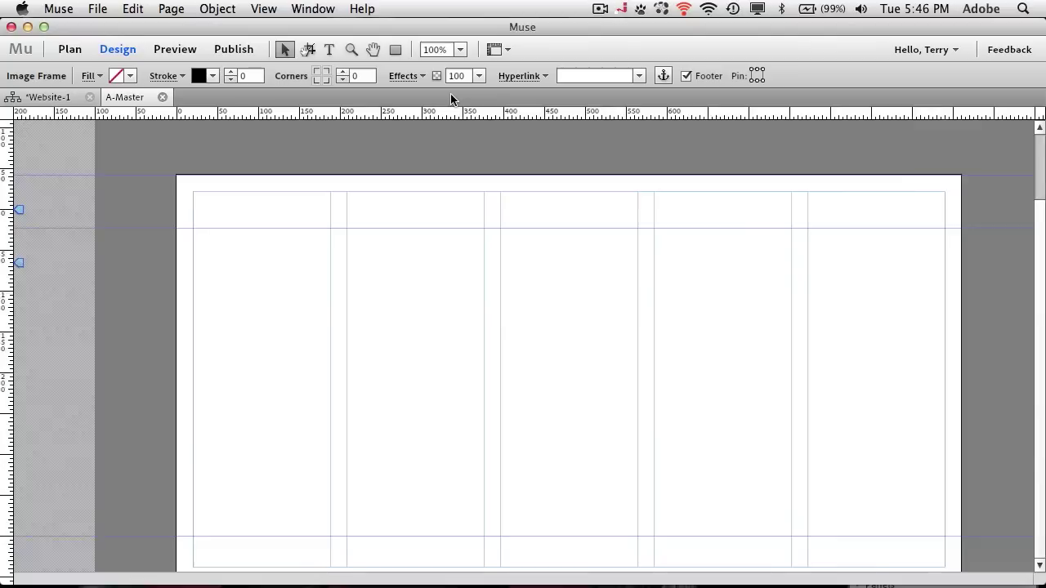
scroll(154, 370, down, 5)
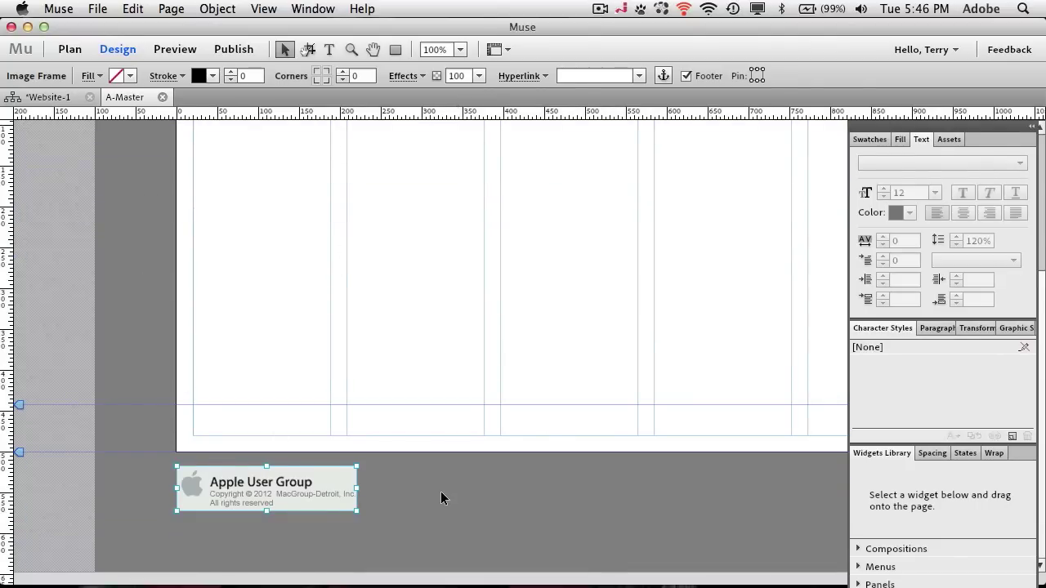
click(420, 515)
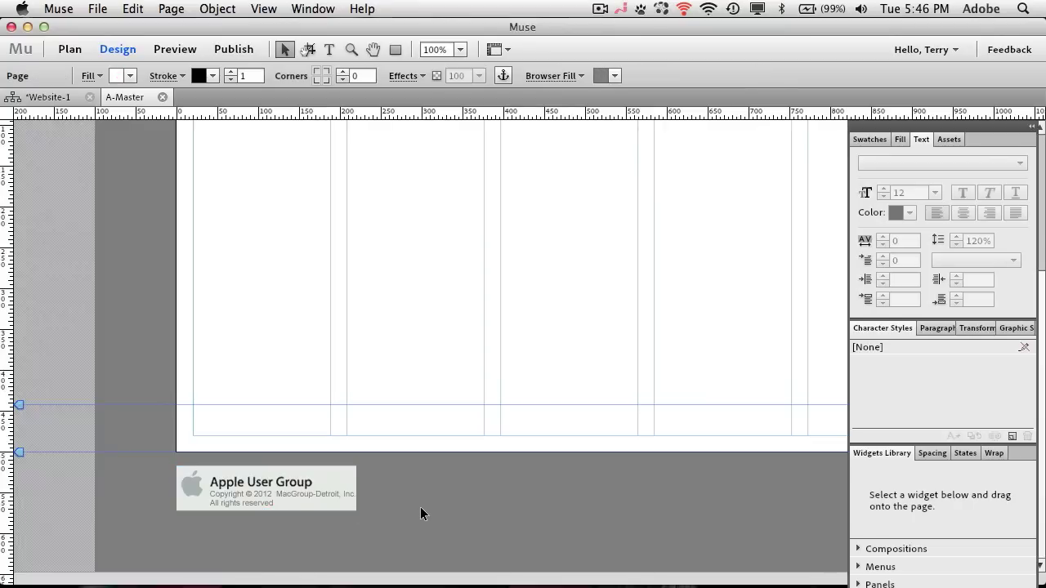
click(600, 75)
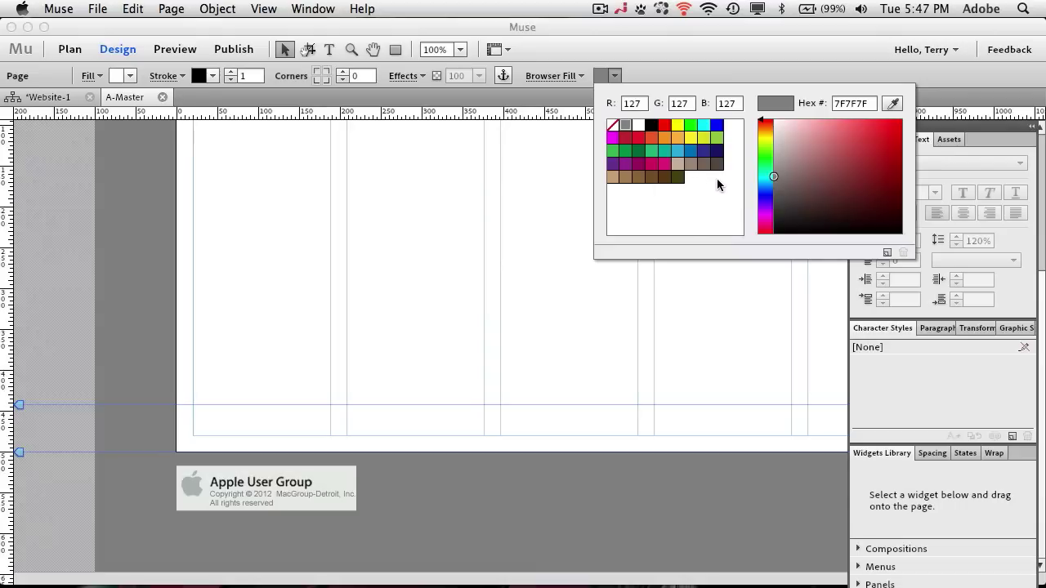
click(894, 103)
click(342, 475)
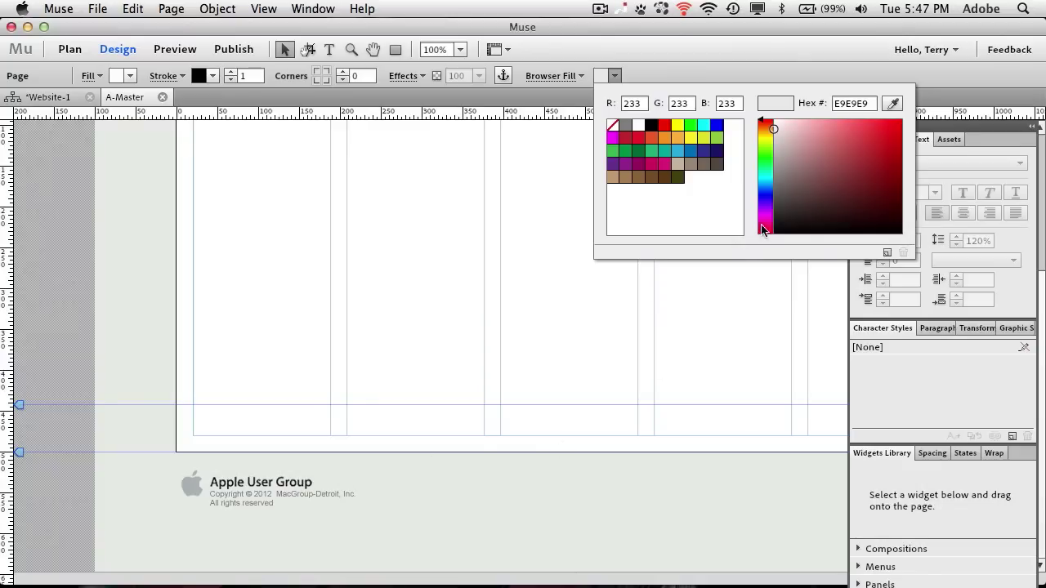
click(888, 252)
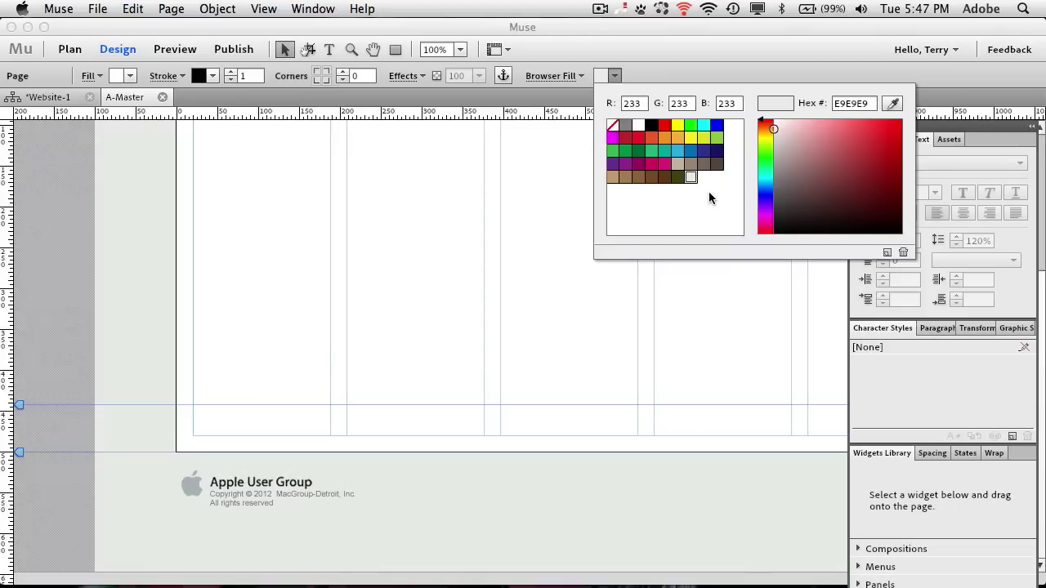
Draw a strokeless rectangle about 1110 px wide and 93 px tall in the browser area above the page.
click(668, 78)
click(441, 50)
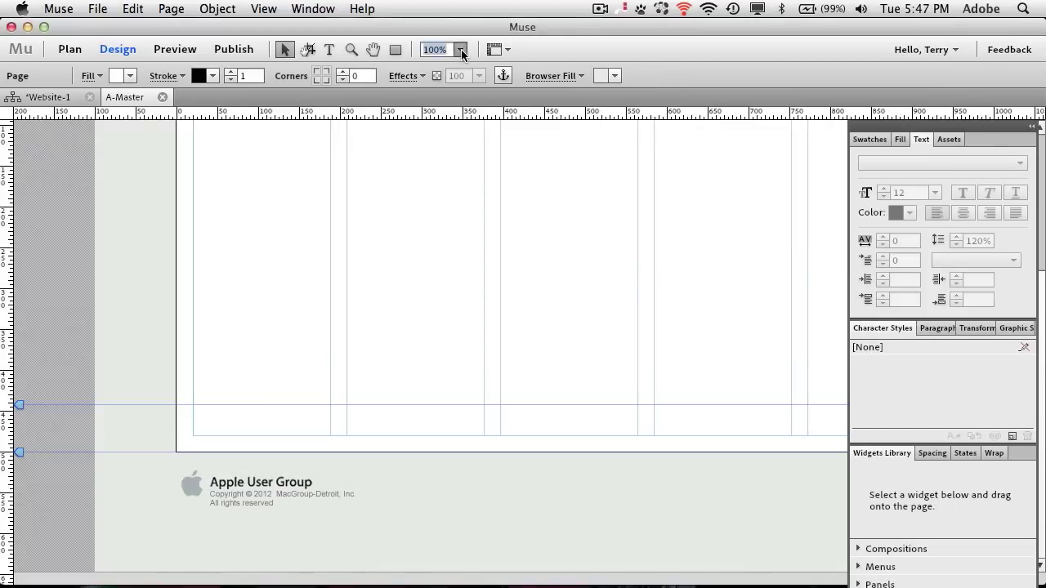
click(433, 84)
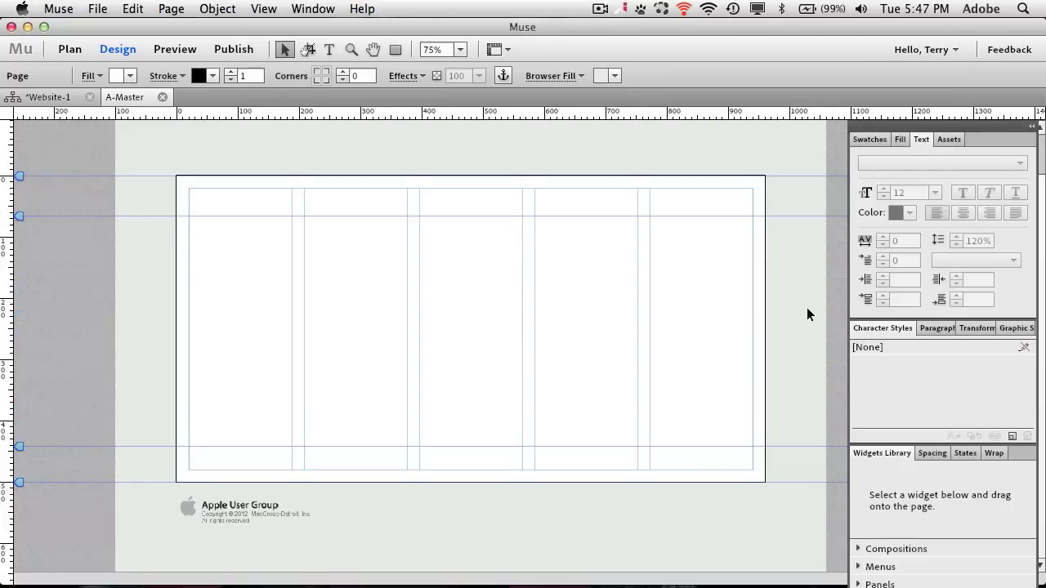
scroll(808, 314, up, 1)
scroll(807, 307, down, 1)
scroll(824, 285, up, 3)
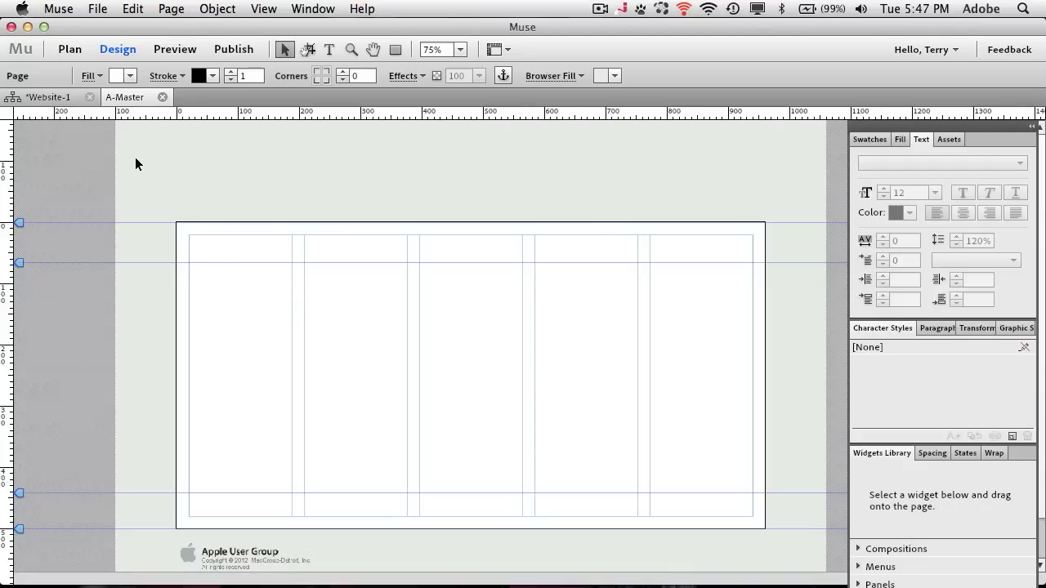
click(394, 50)
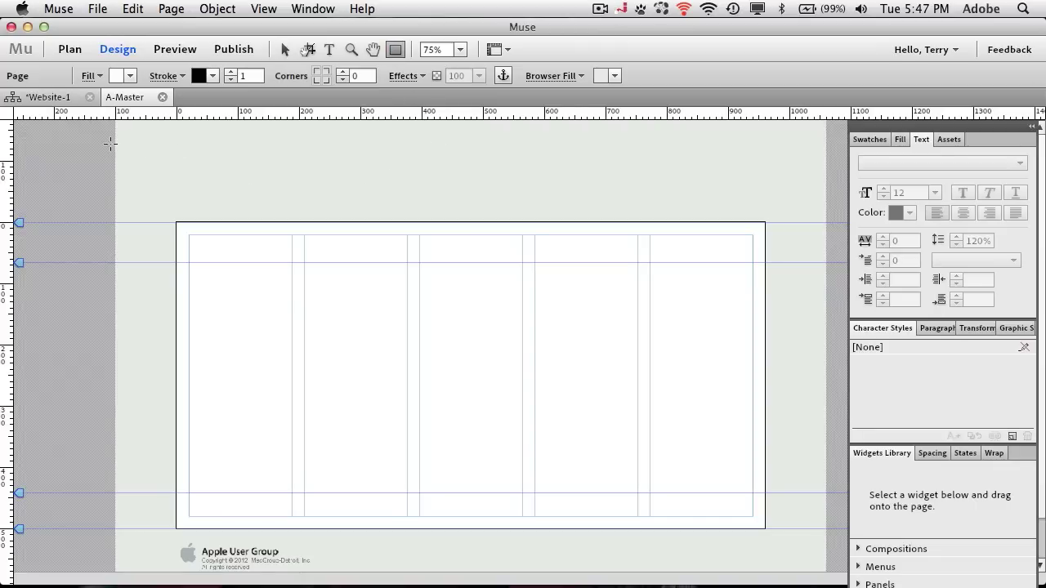
mouse_move(135, 144)
mouse_down()
mouse_move(253, 164)
mouse_move(392, 240)
mouse_move(822, 226)
mouse_move(816, 244)
mouse_up()
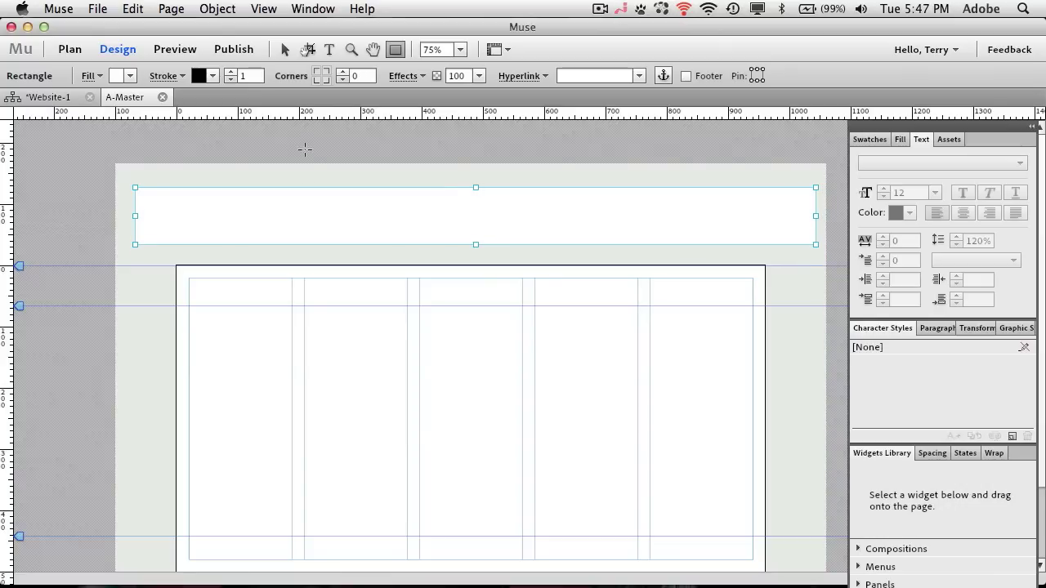
click(230, 79)
click(284, 50)
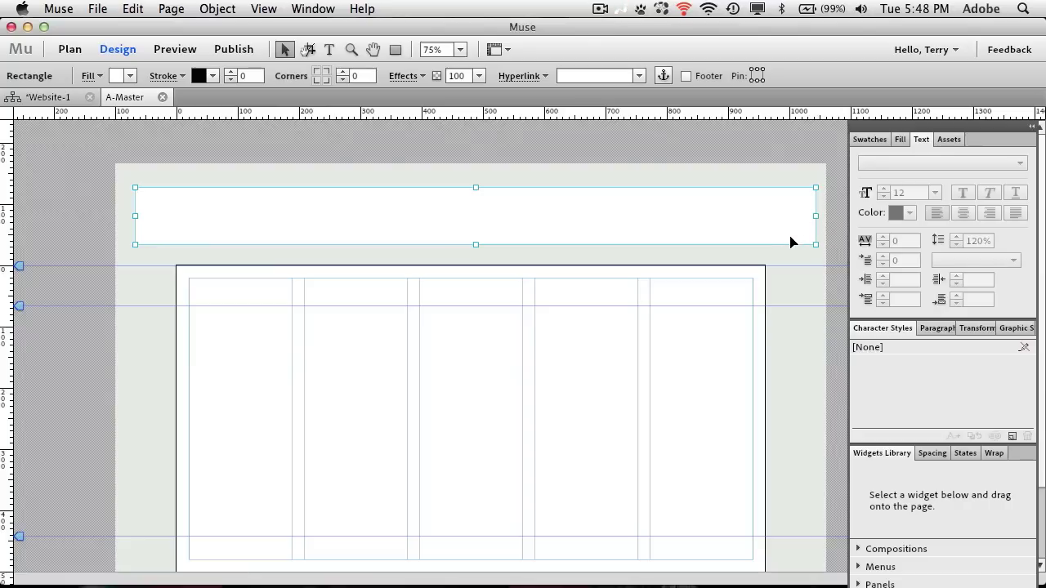
click(699, 179)
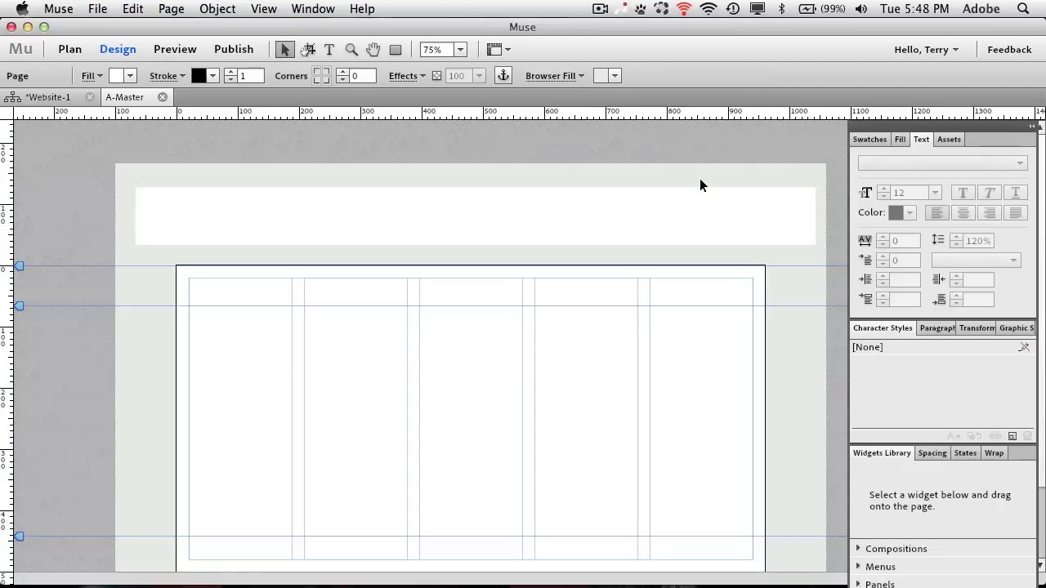
Place header.psd as a composite image above the page and centre it over the white rectangle.
click(97, 9)
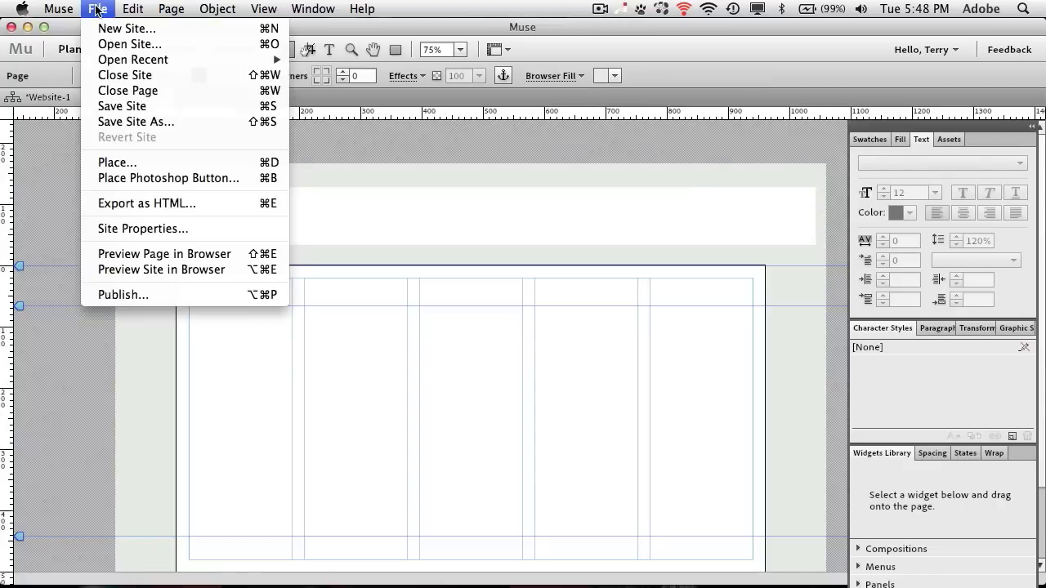
click(117, 162)
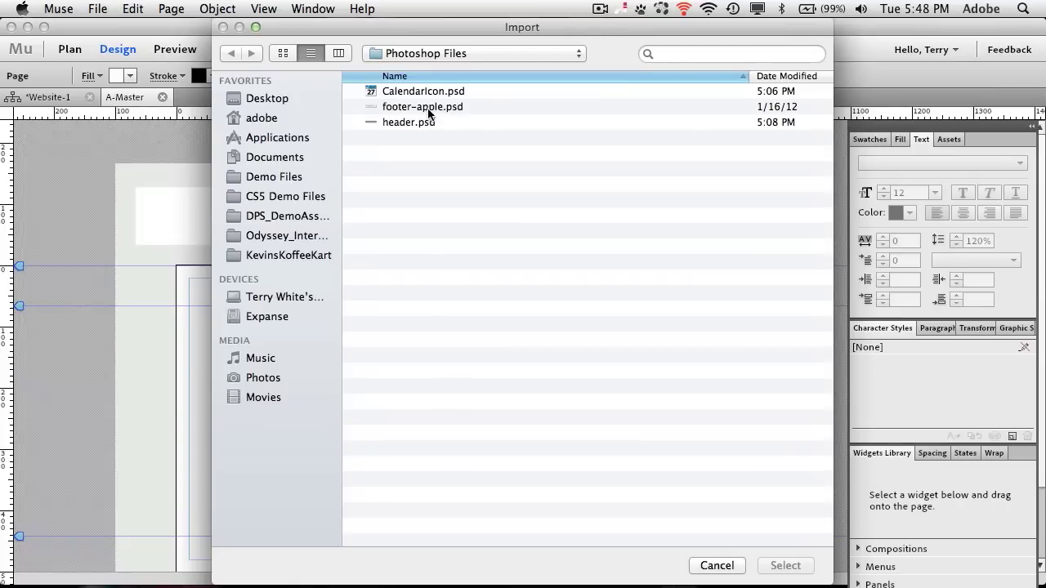
click(422, 122)
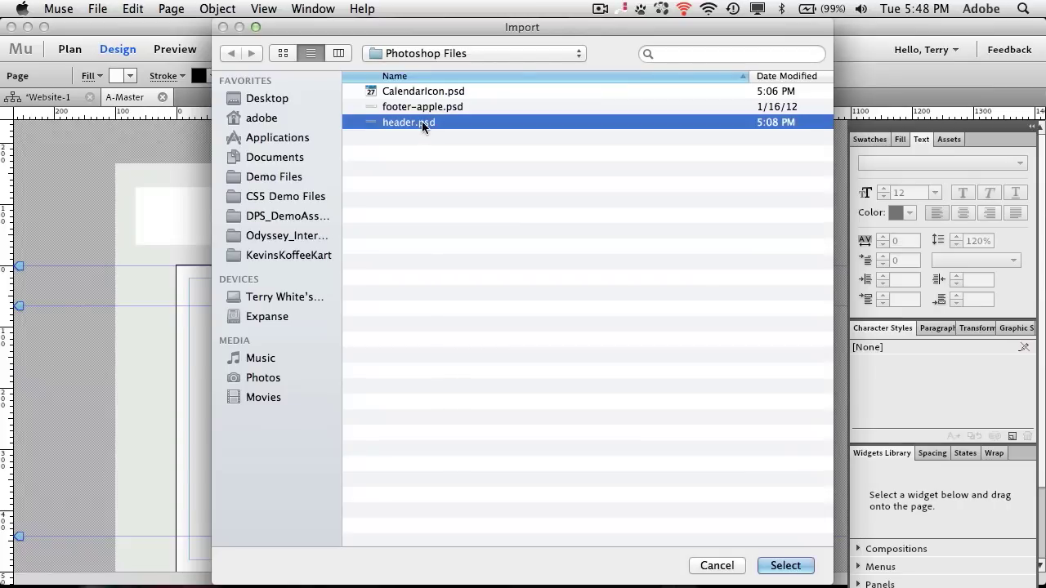
click(786, 566)
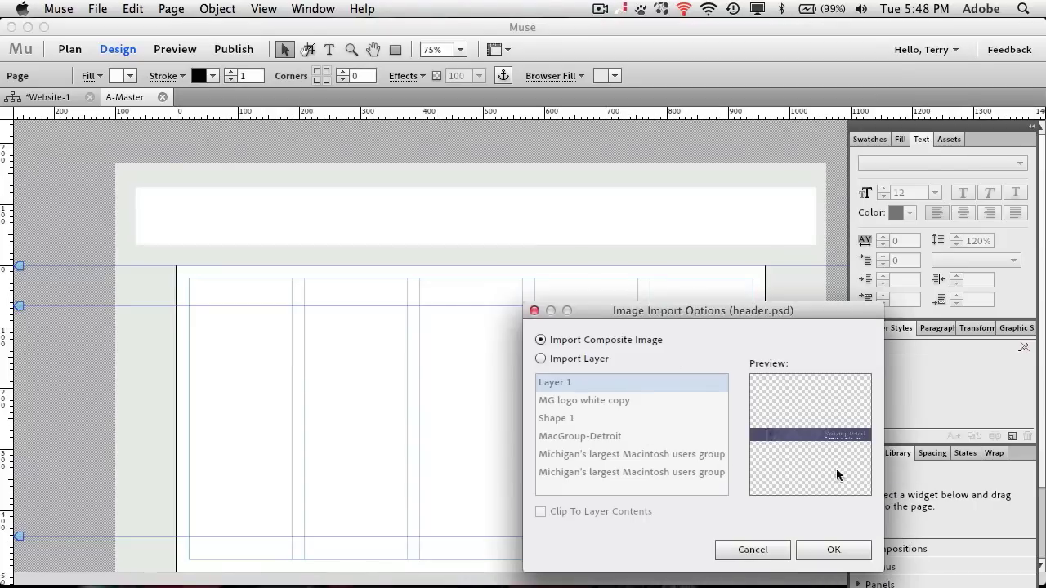
click(859, 551)
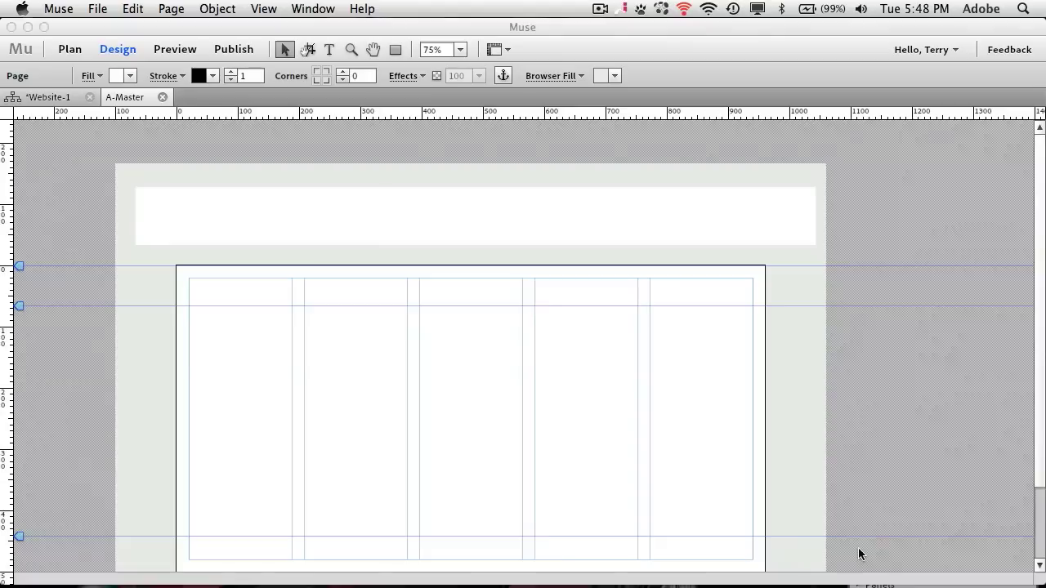
click(177, 180)
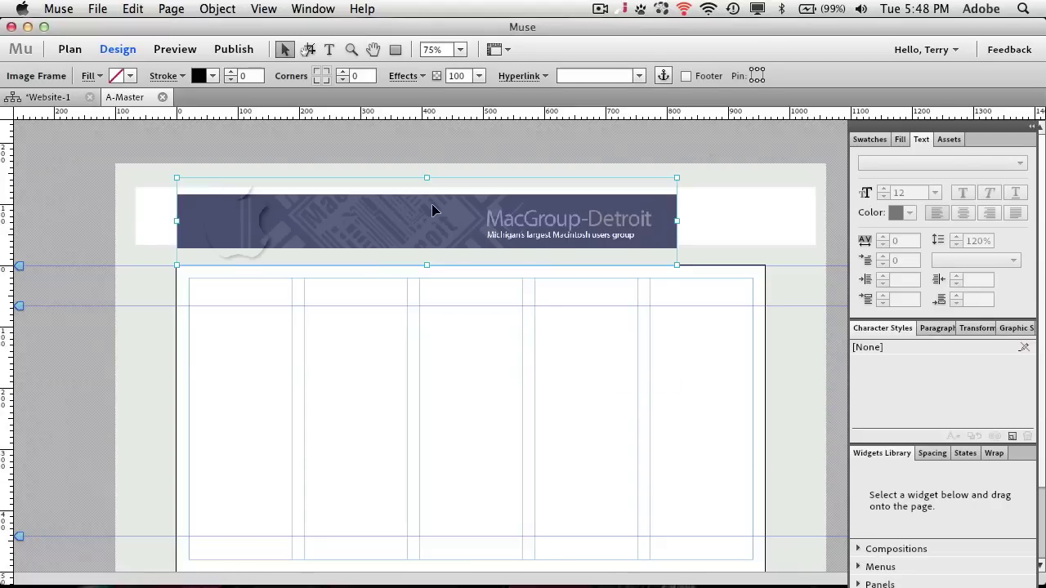
drag(433, 219, 478, 212)
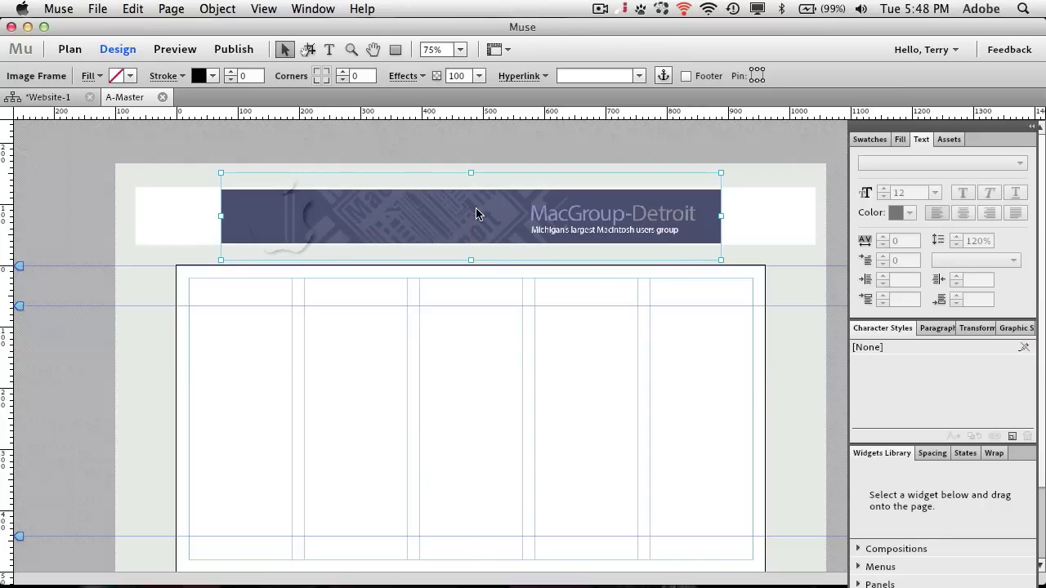
Fill the rectangle behind the header image with the banner's blue (494F72), sampled from the image.
click(765, 226)
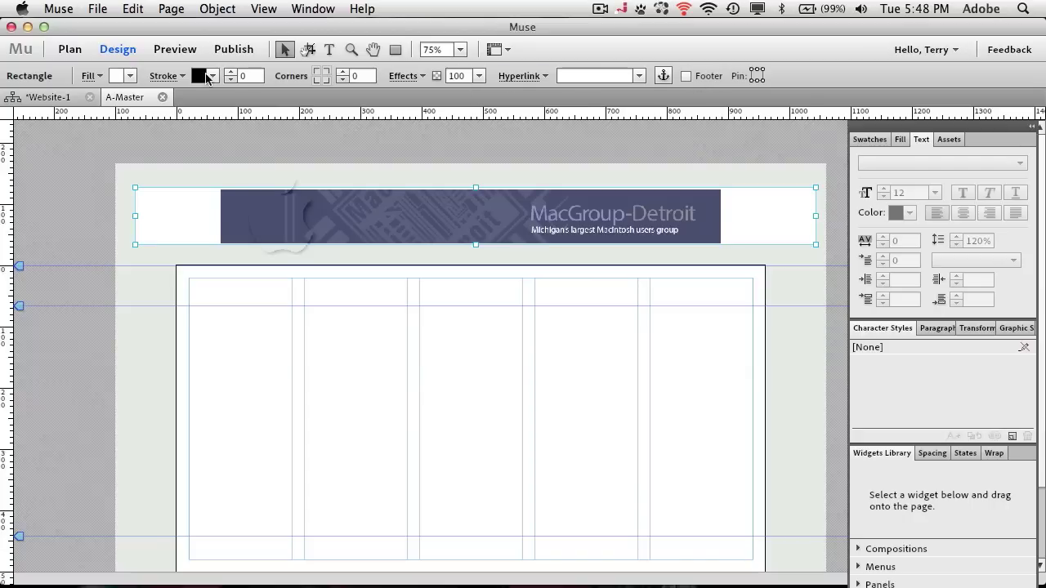
click(117, 75)
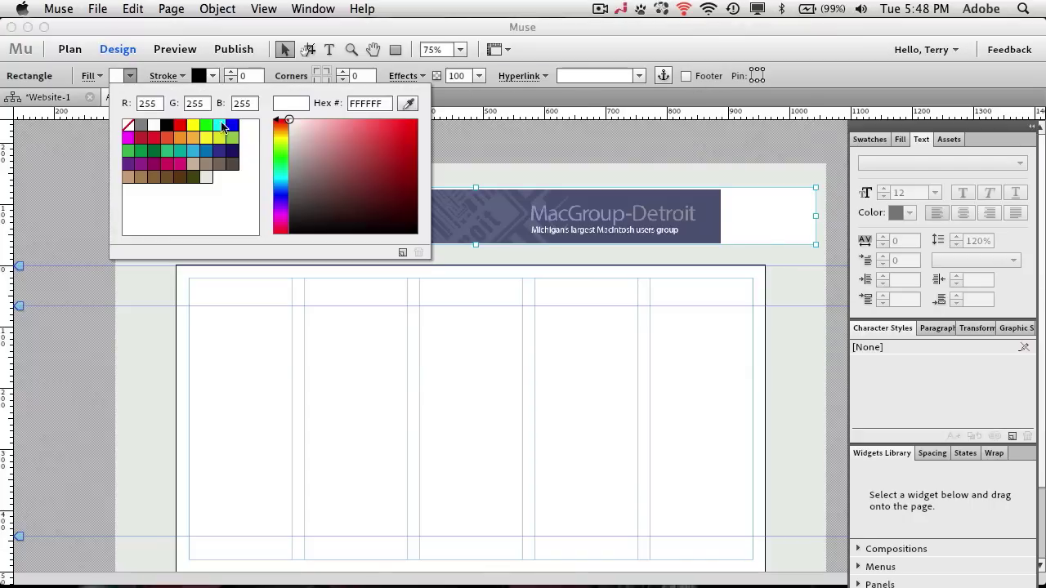
click(409, 103)
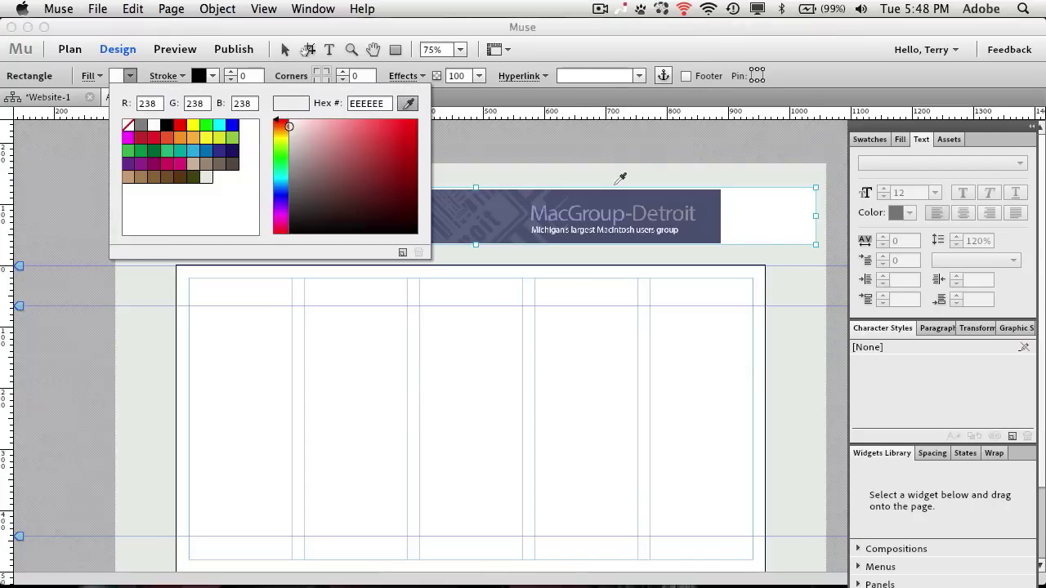
click(717, 210)
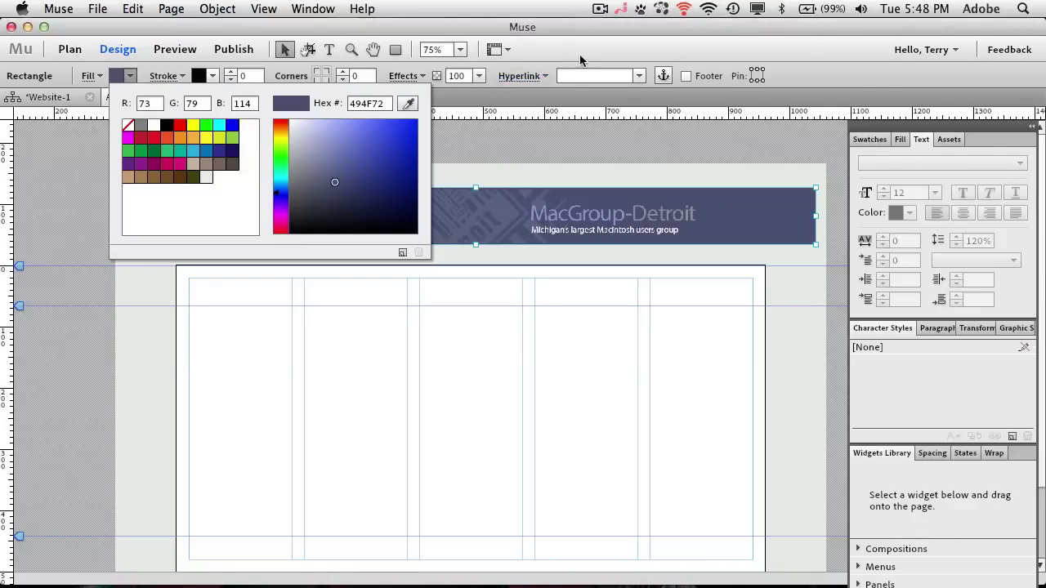
click(798, 83)
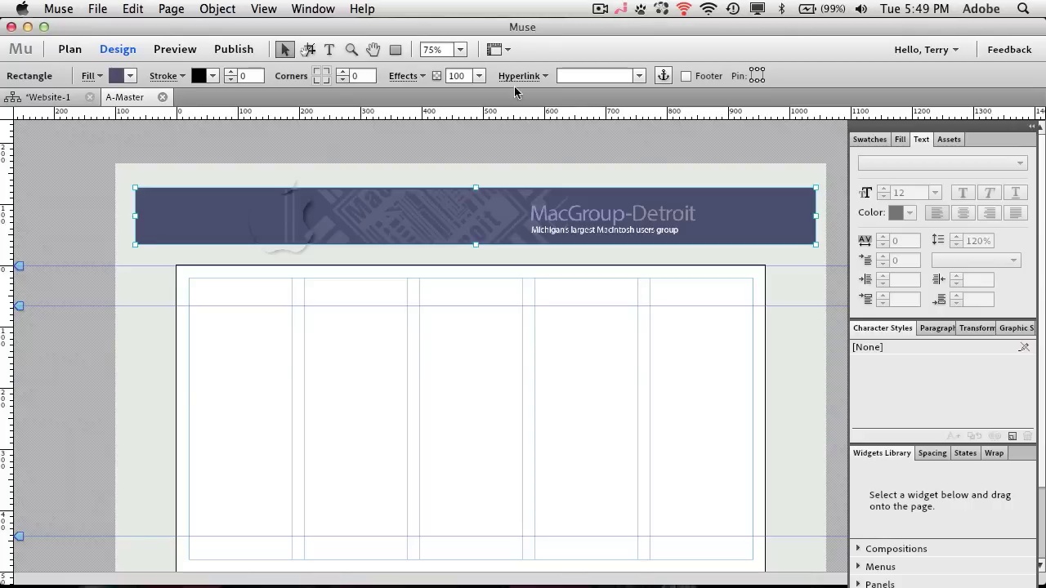
Trim the blue rectangle's lower and upper edges to line up with the header image's banner.
click(460, 50)
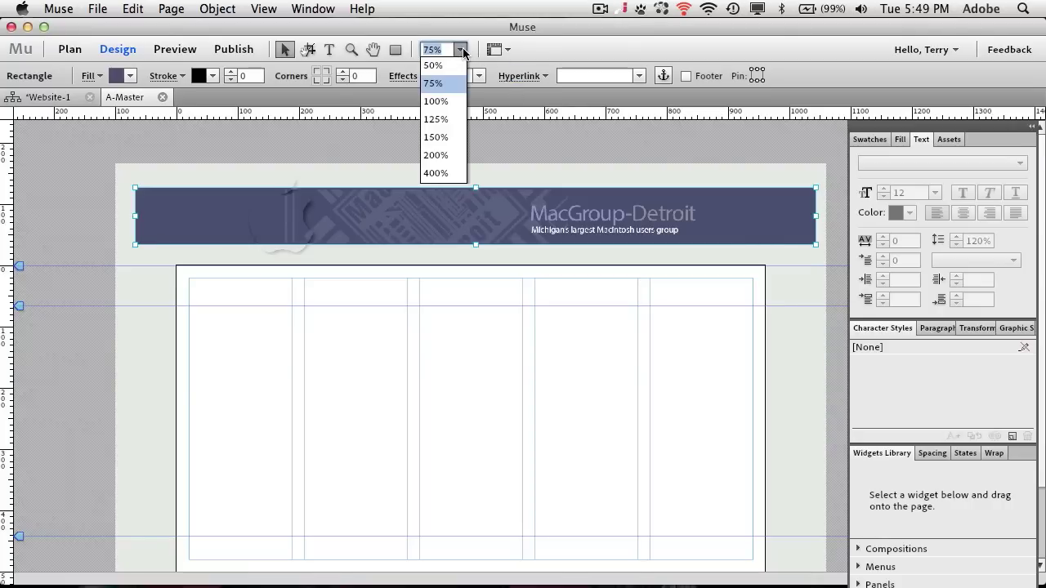
click(451, 99)
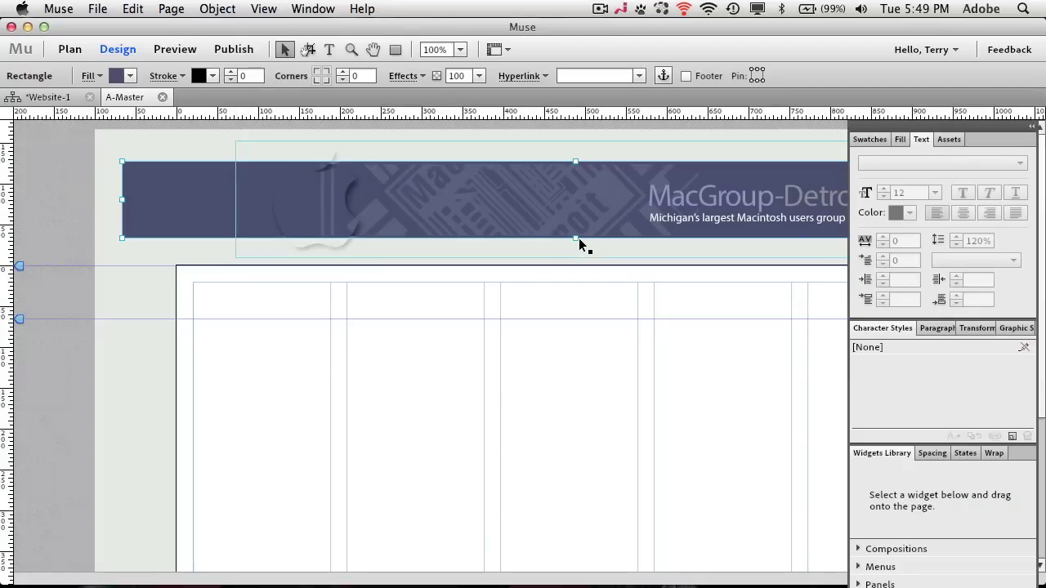
drag(576, 239, 577, 237)
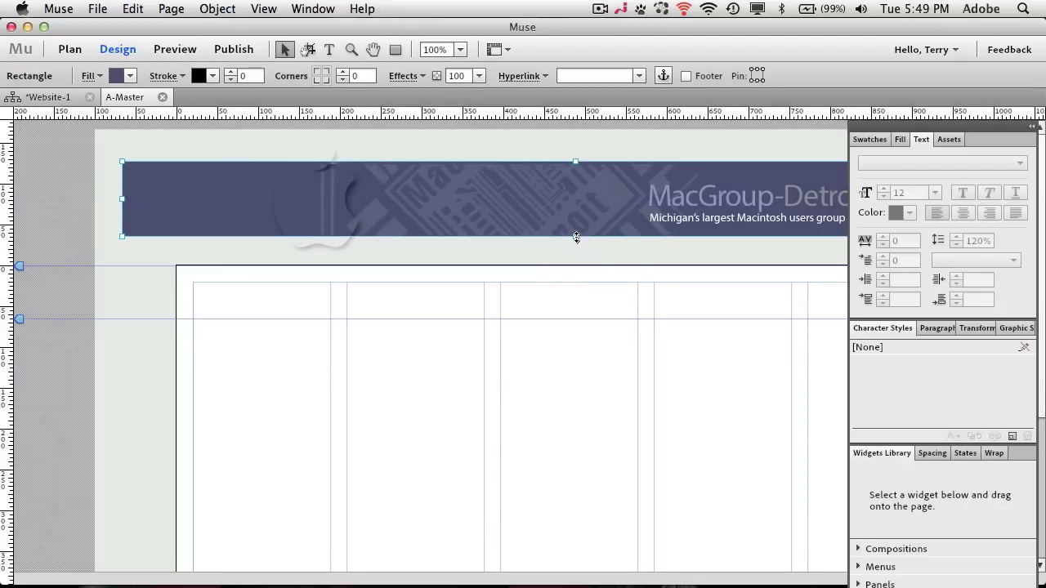
key(Tab)
key(Tab)
drag(577, 160, 577, 163)
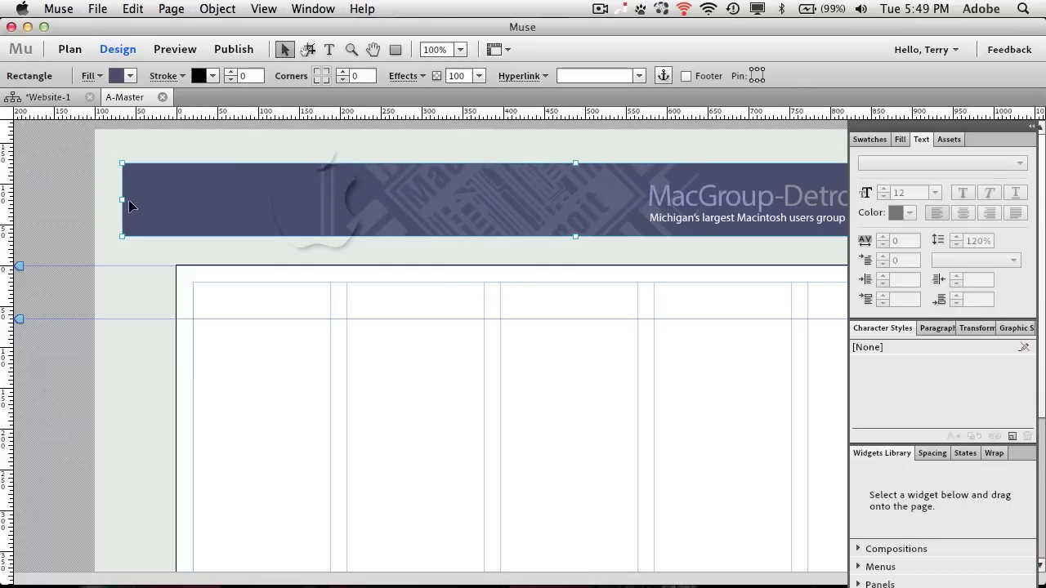
Stretch both ends of the blue rectangle to the edges of the browser area so it spans the full width.
key(Tab)
key(Tab)
drag(124, 201, 96, 200)
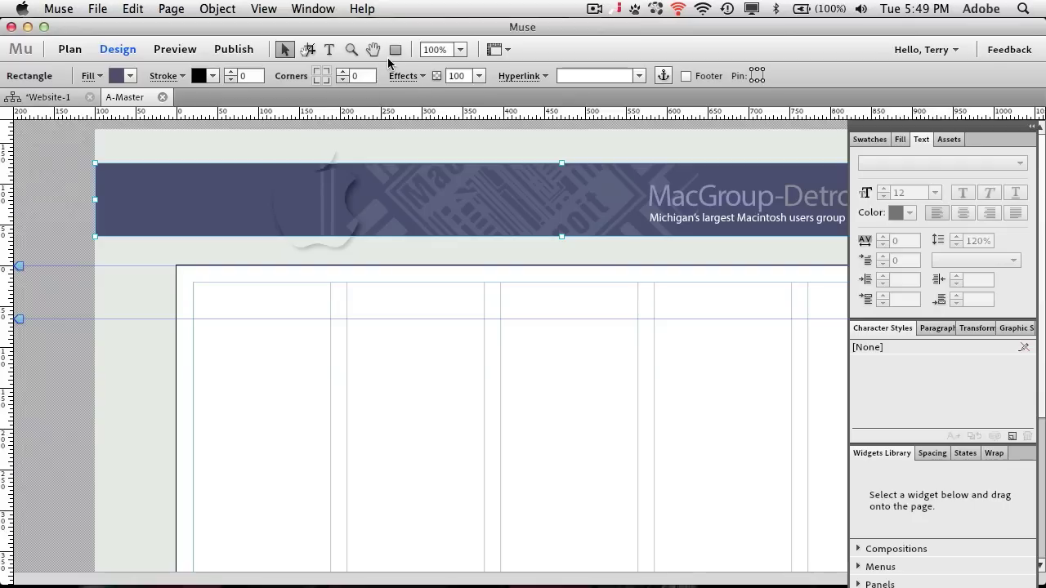
click(461, 52)
click(454, 79)
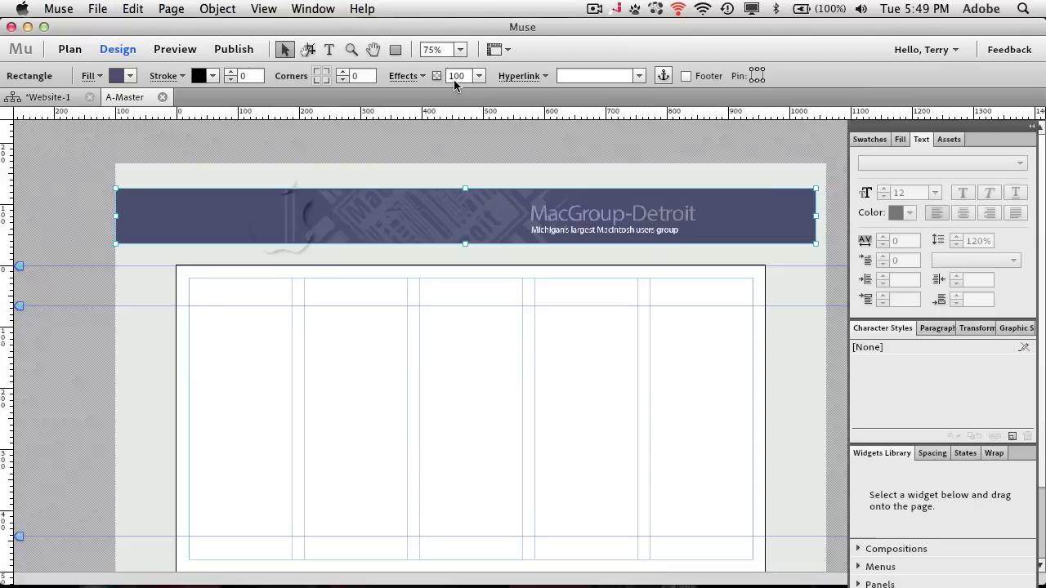
key(Tab)
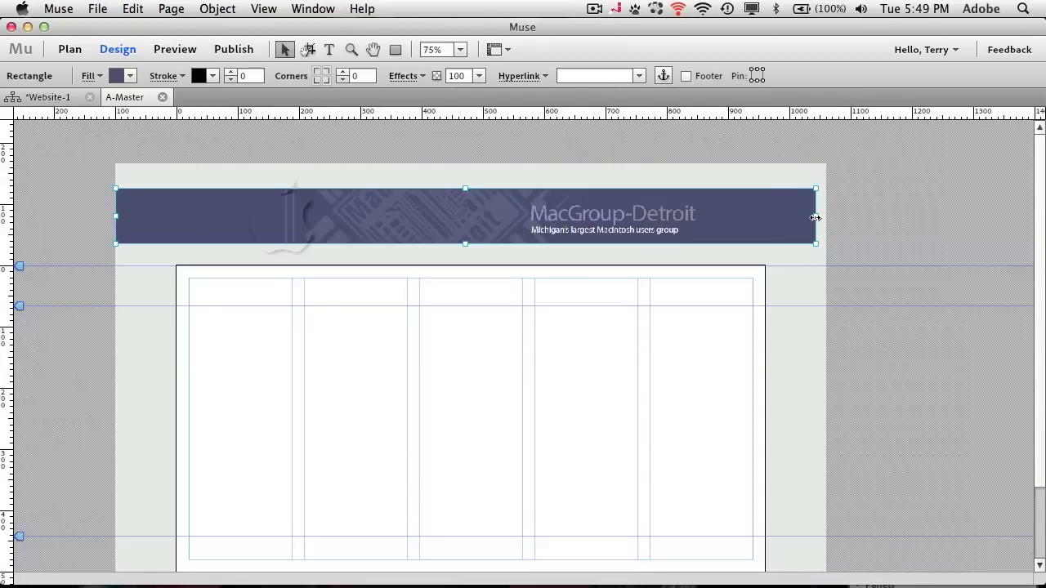
key(Tab)
drag(815, 217, 826, 216)
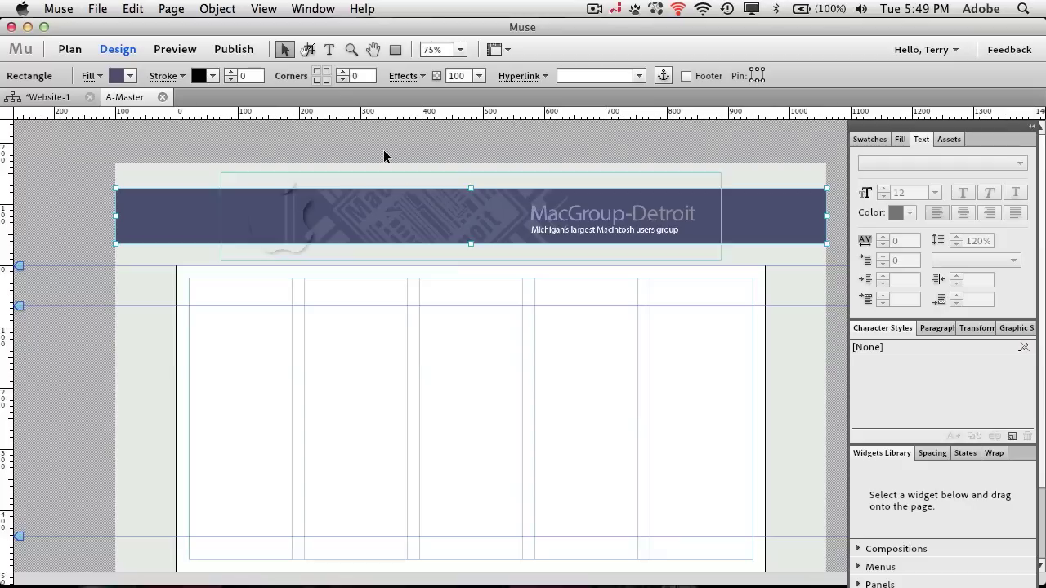
Preview the page and examine the full-width header band and the footer, then return to the design view.
click(167, 50)
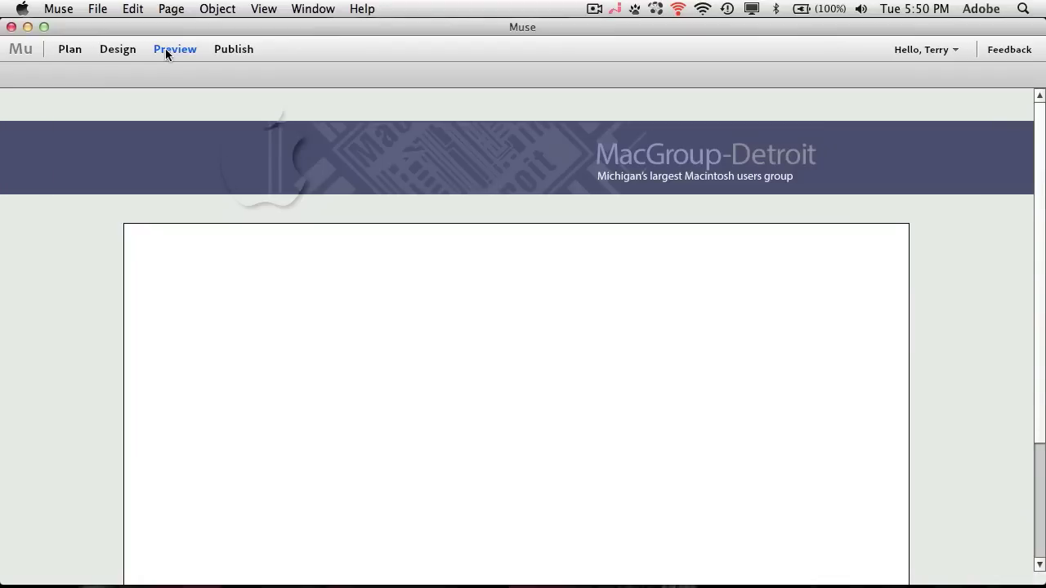
scroll(180, 176, down, 5)
scroll(180, 176, up, 5)
scroll(181, 178, down, 5)
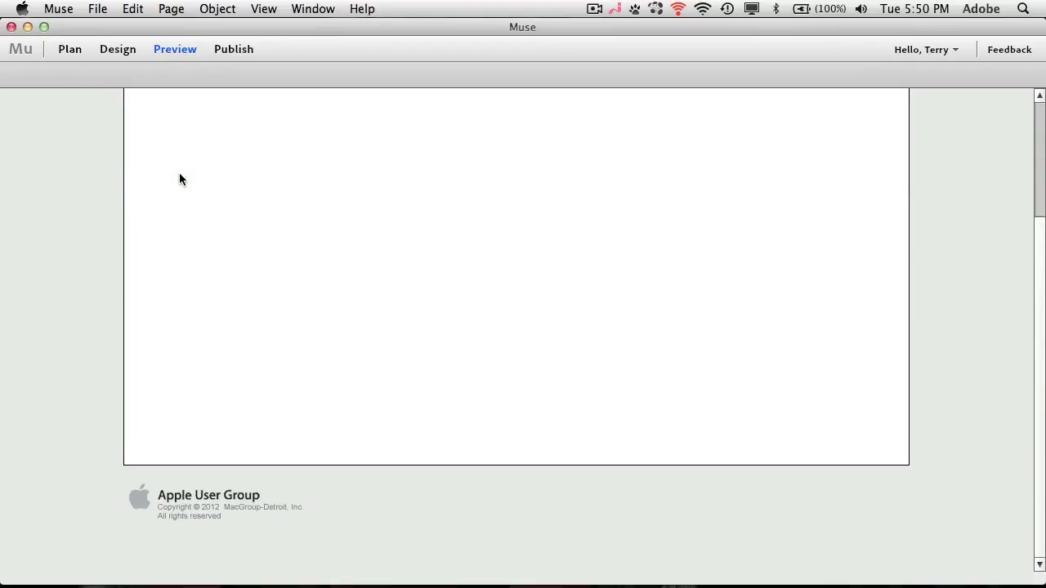
scroll(180, 178, up, 5)
scroll(180, 178, down, 4)
scroll(180, 178, up, 2)
scroll(181, 179, up, 2)
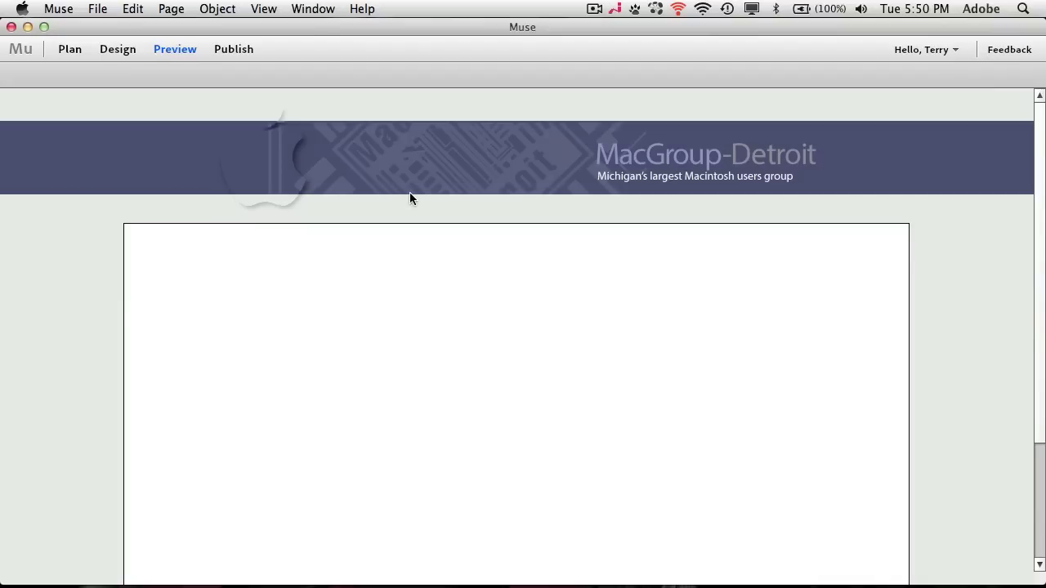
click(116, 50)
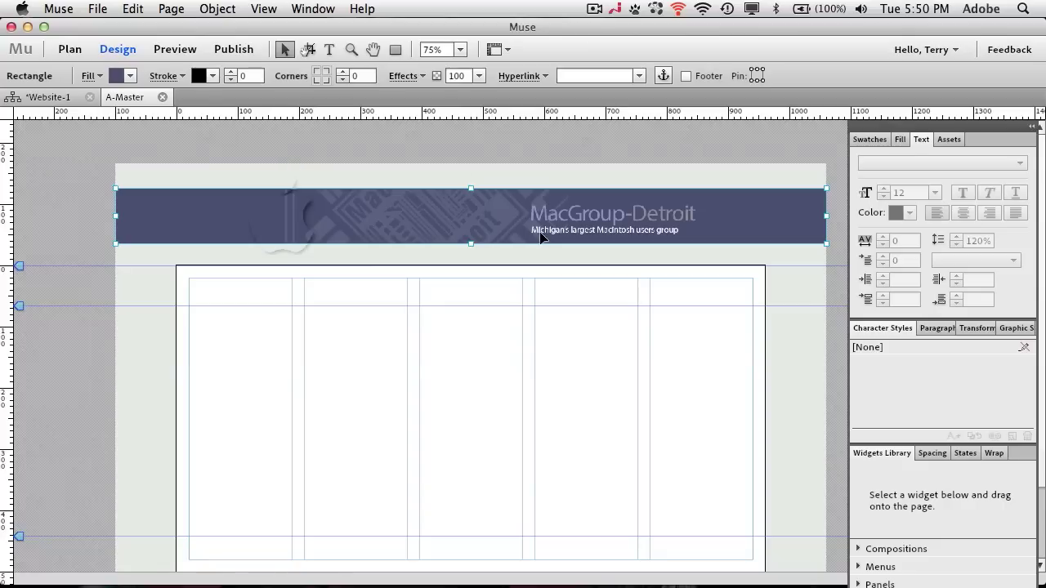
Round the page's corners with a radius of 19.
click(730, 301)
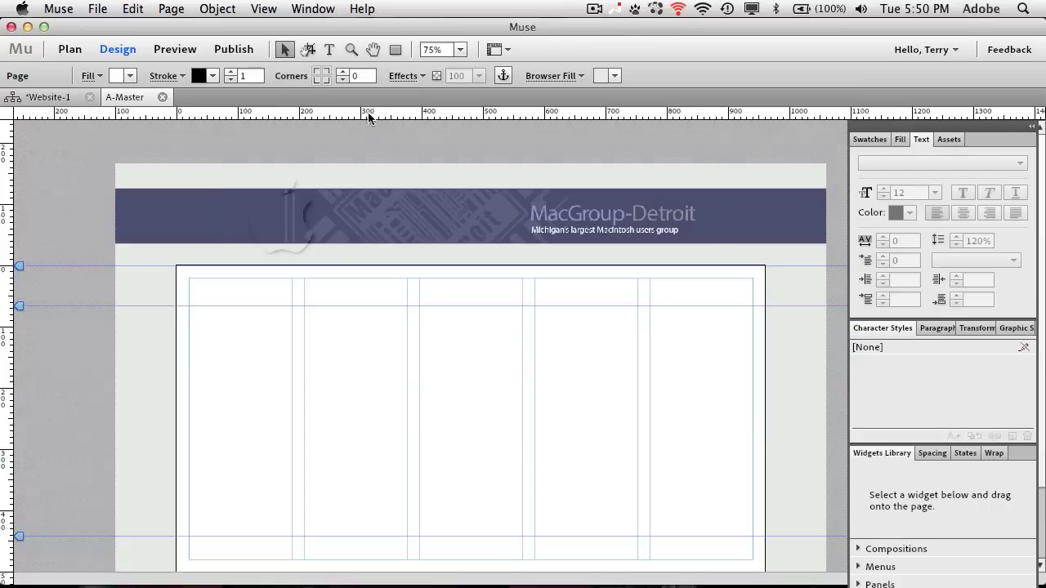
click(341, 73)
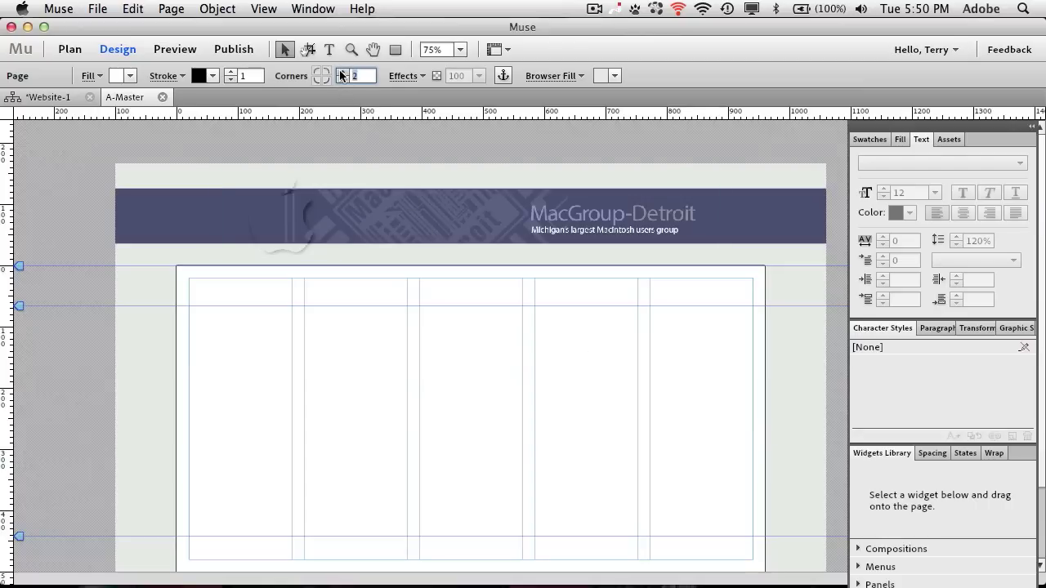
click(342, 73)
click(342, 73)
click(341, 72)
click(341, 73)
click(342, 73)
click(342, 72)
click(342, 73)
click(342, 73)
click(342, 73)
click(341, 73)
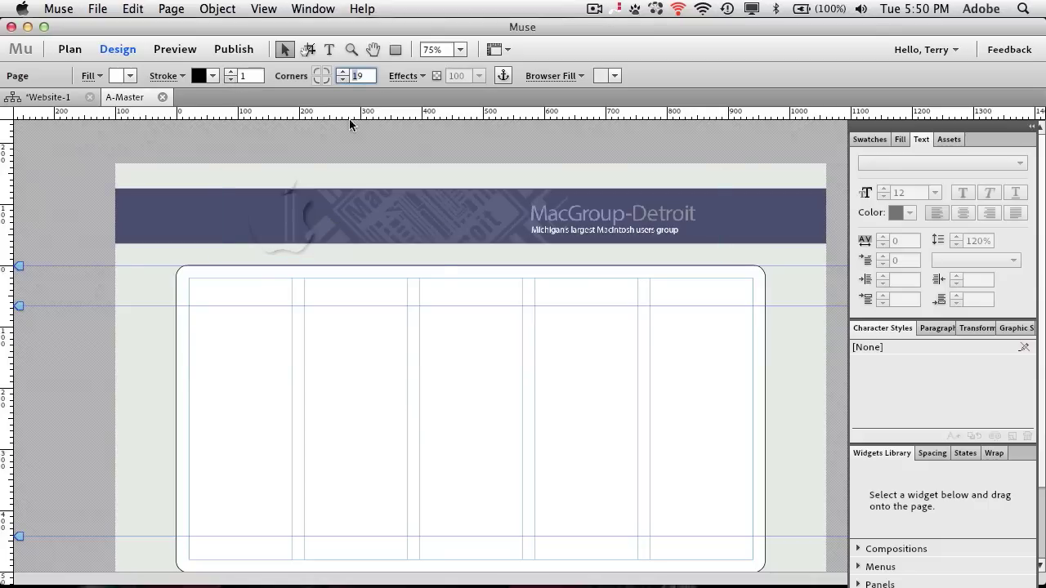
Add a black drop shadow to the page at 43 percent opacity.
click(422, 75)
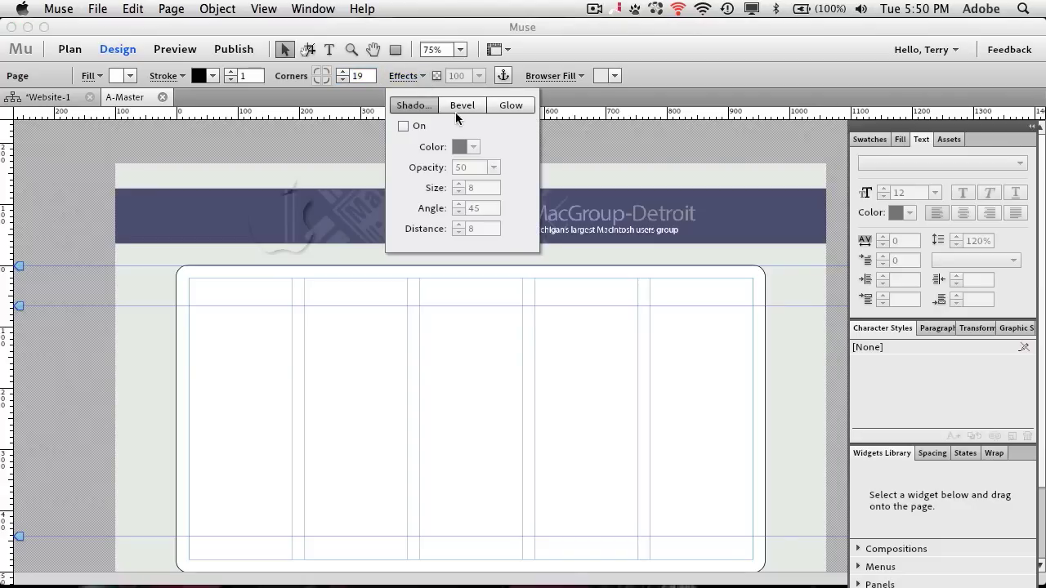
click(403, 125)
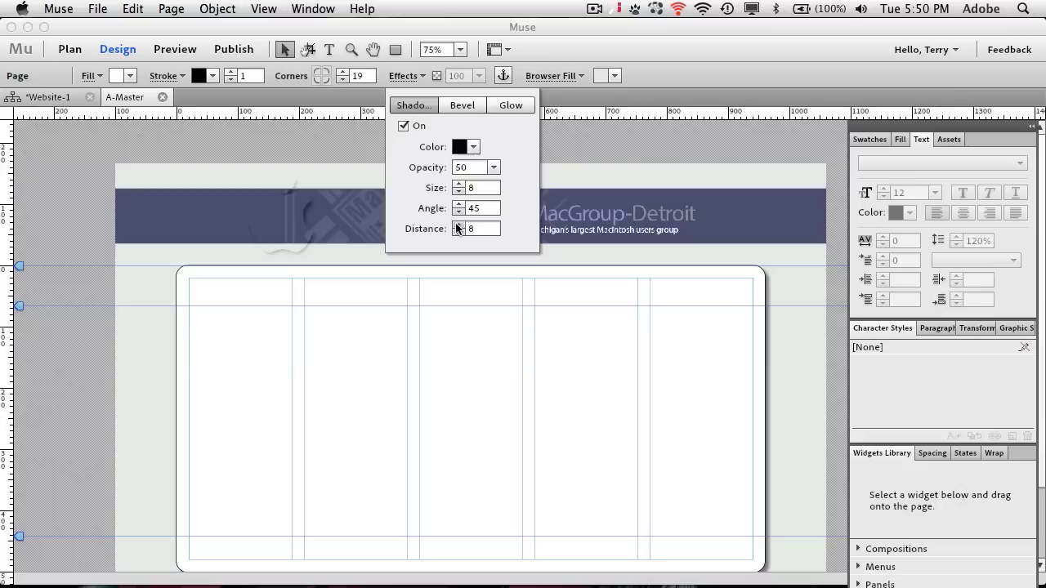
click(493, 169)
drag(496, 181, 487, 183)
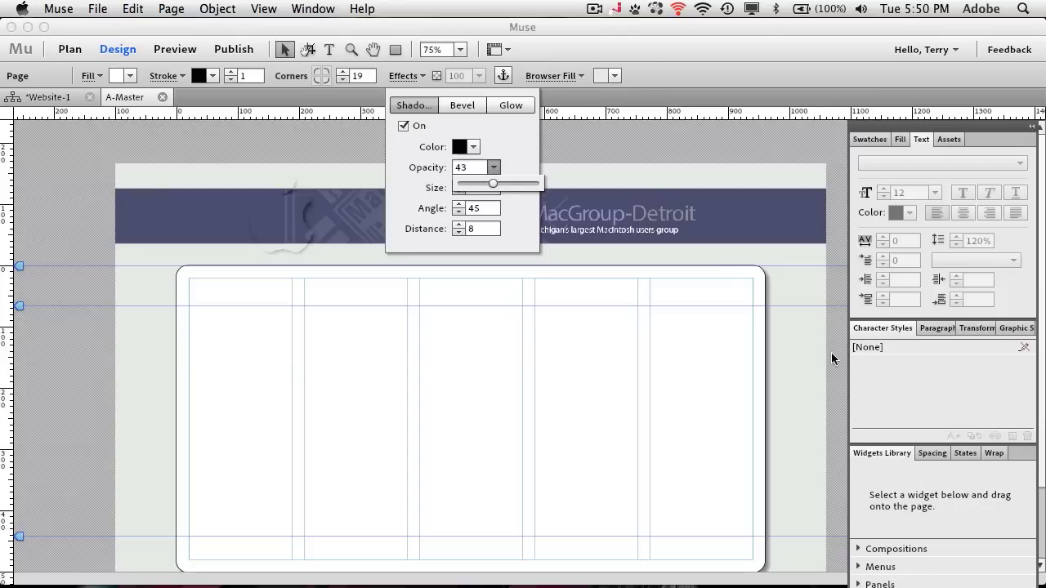
scroll(813, 390, down, 2)
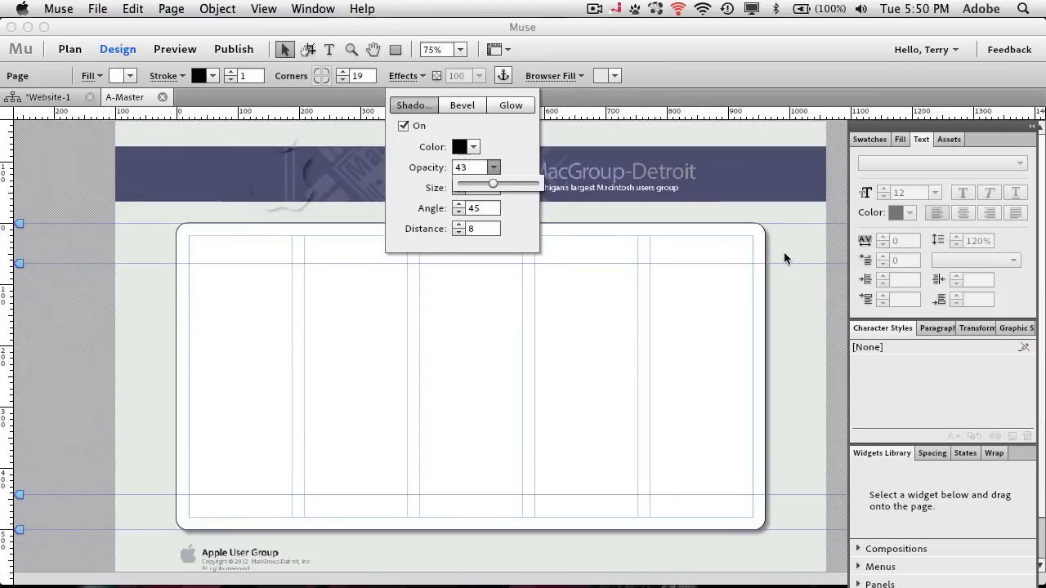
key(Tab)
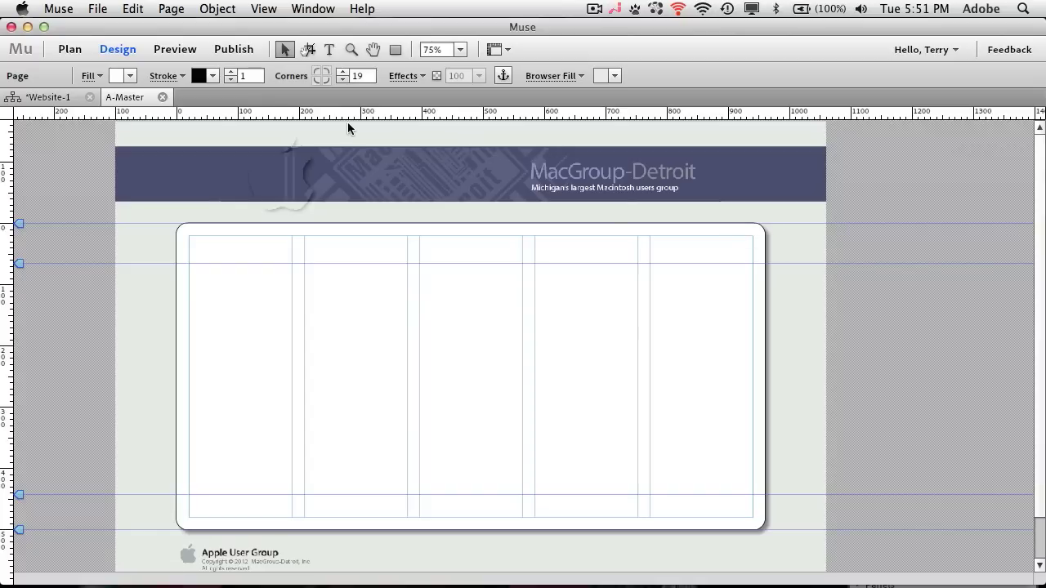
key(Tab)
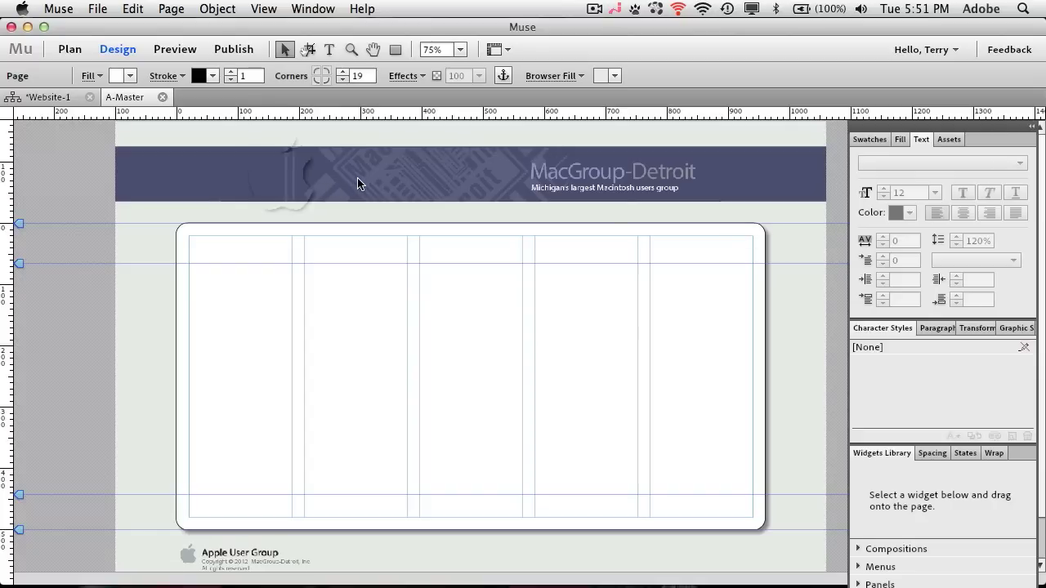
Nudge the header image and the blue rectangle together slightly upward, away from the page area.
click(358, 178)
shift+click(171, 190)
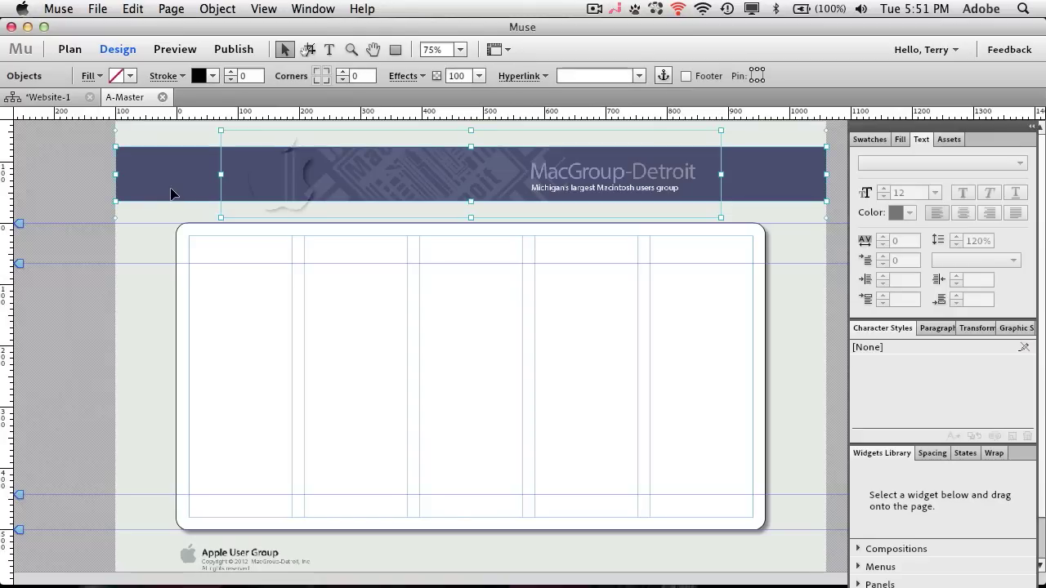
key(Up)
key(Up)
key(Up)
key(Up)
key(Up)
key(Up)
key(Up)
key(Up)
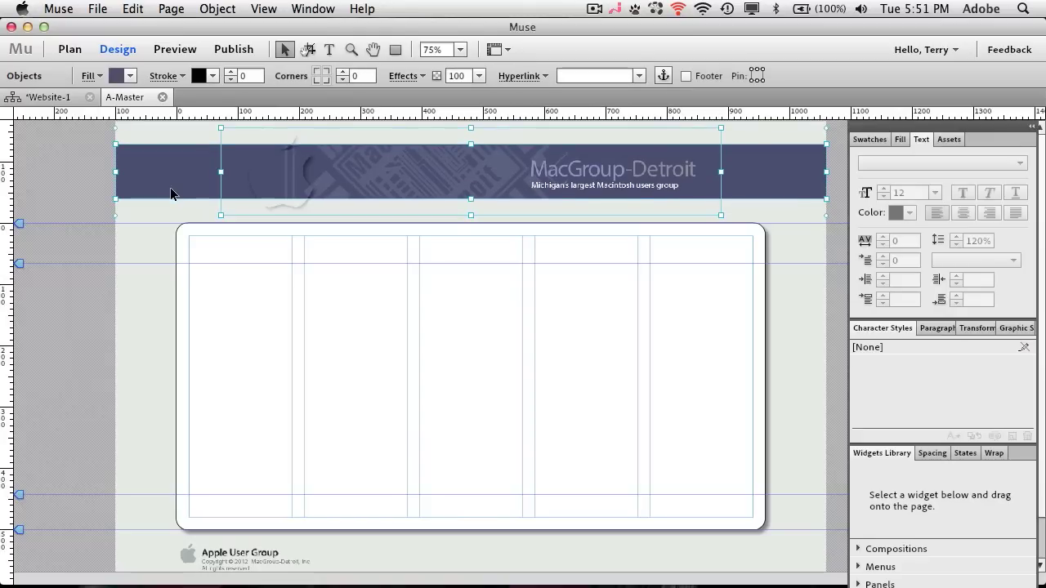
key(Up)
key(Up)
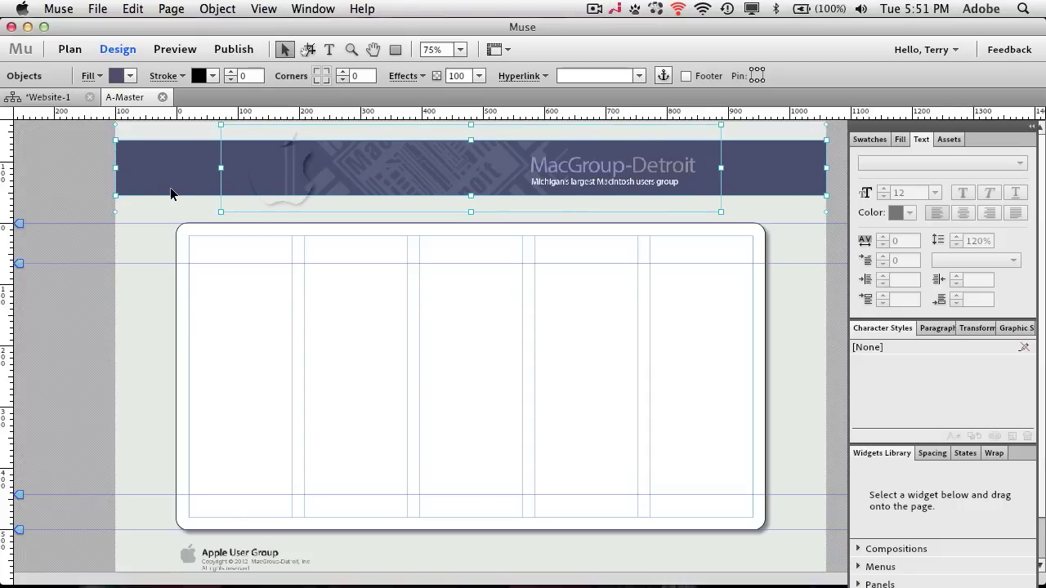
key(Up)
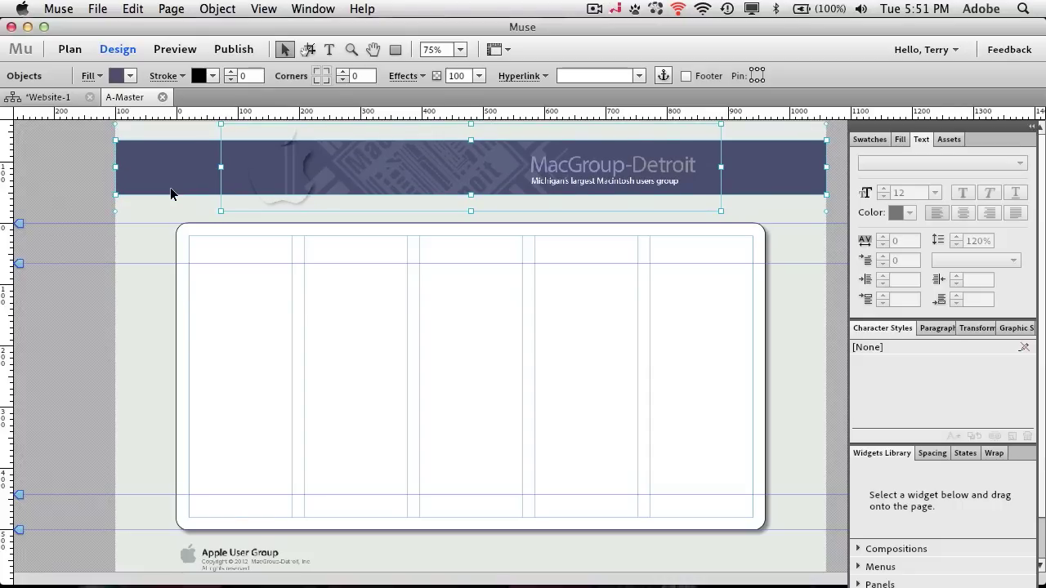
click(138, 237)
Preview the page, examine the page thumbnails in the site plan, and return to the A-Master design.
click(177, 50)
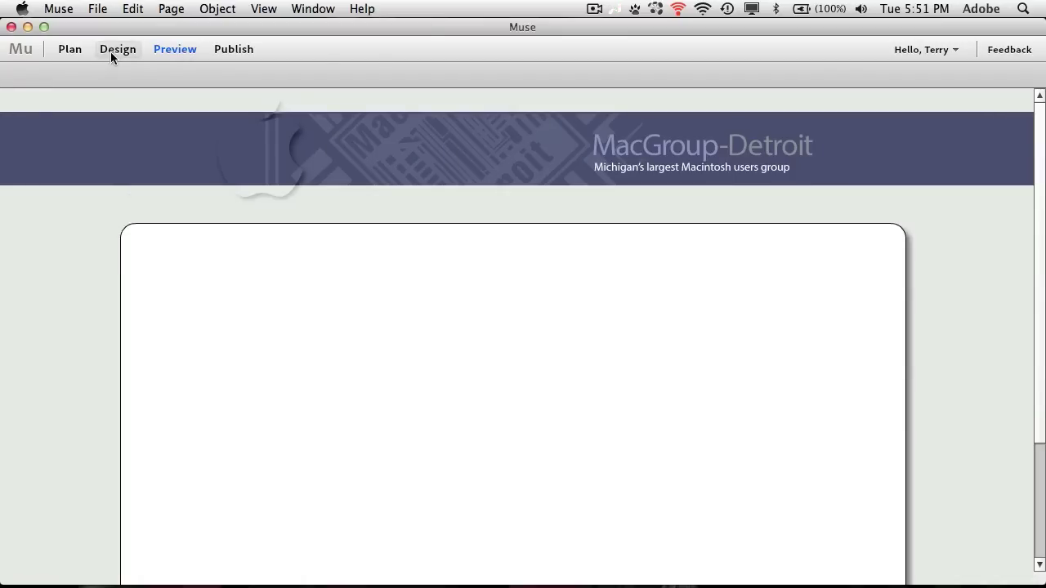
click(112, 49)
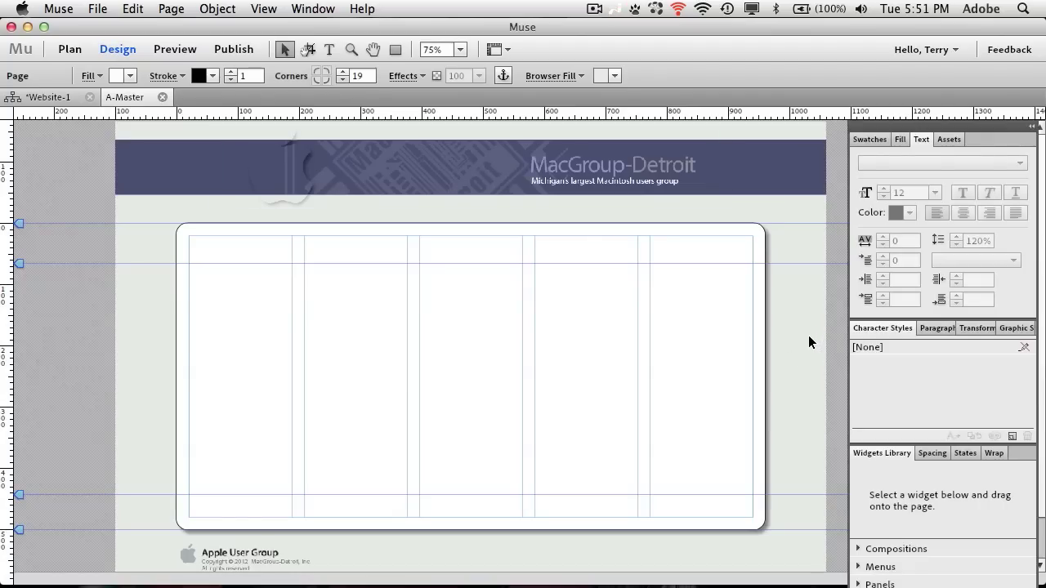
click(37, 99)
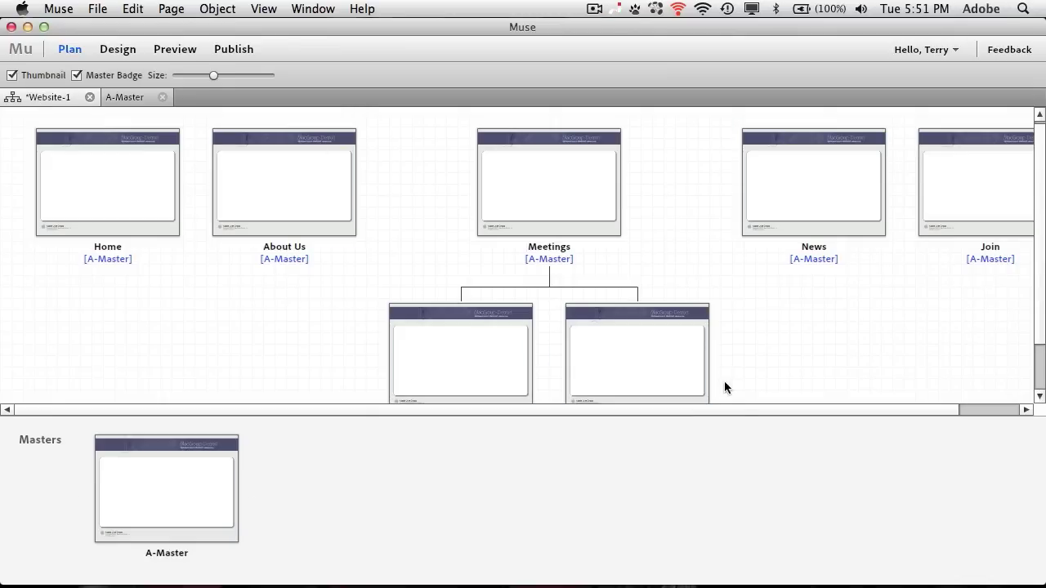
mouse_move(229, 516)
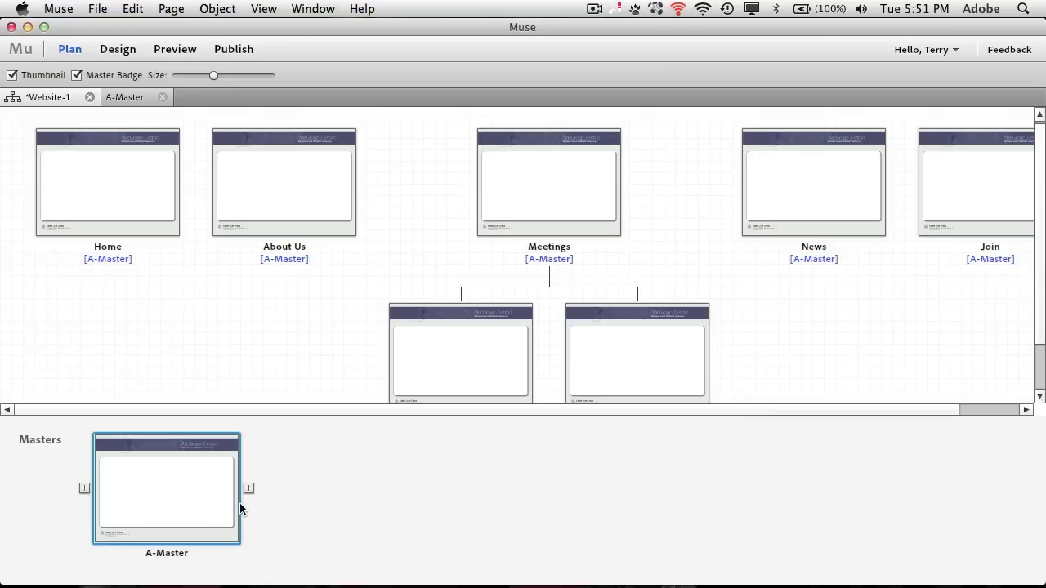
click(119, 98)
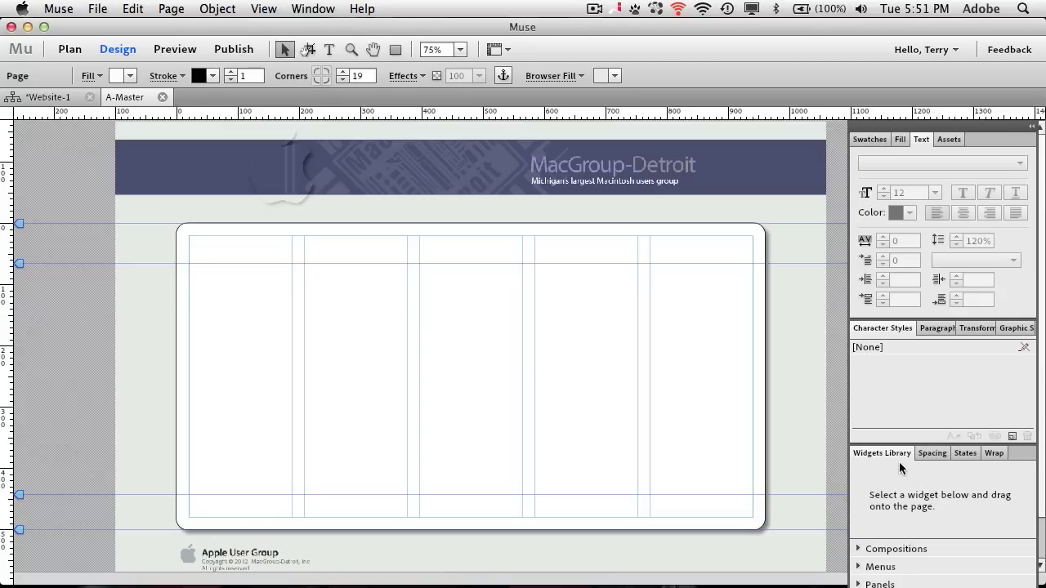
Expand the Menus category and dock the Widgets Library into the Character Styles panel group.
click(859, 567)
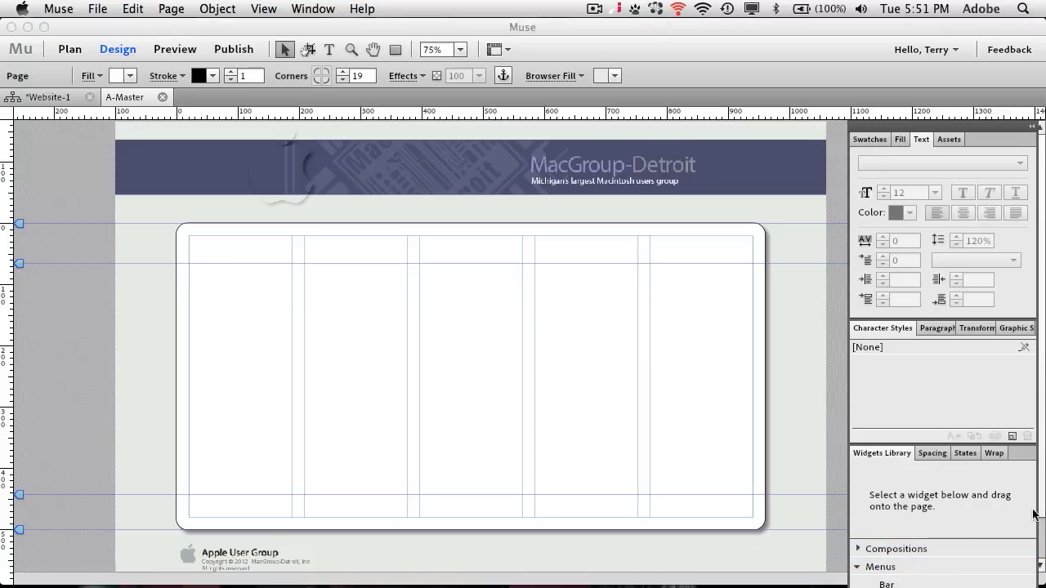
drag(1039, 510, 929, 497)
drag(890, 448, 940, 343)
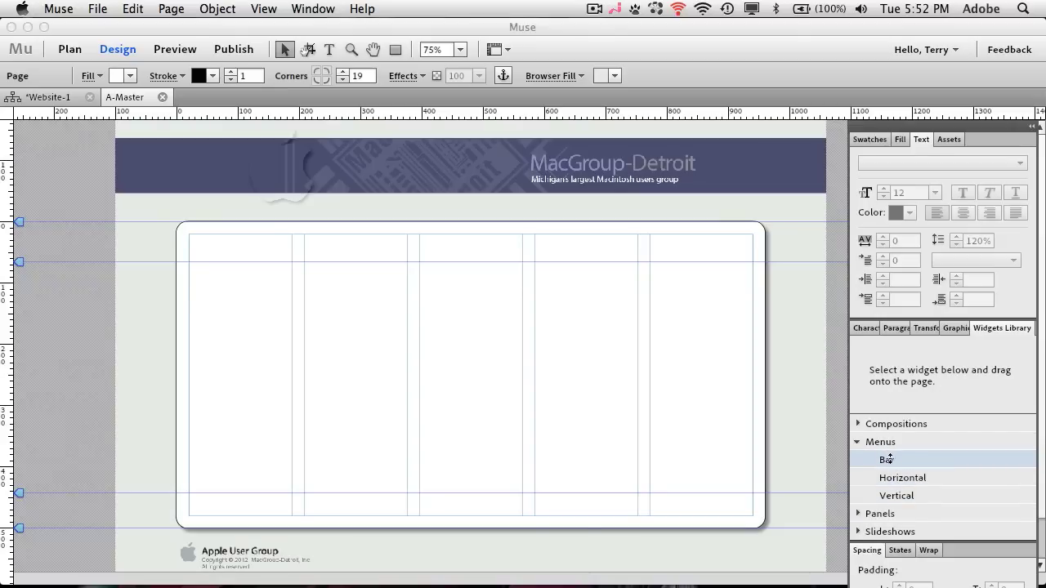
Place a Bar menu widget between the header band and the page area, positioned at X 533 and Y -43.
drag(887, 460, 410, 197)
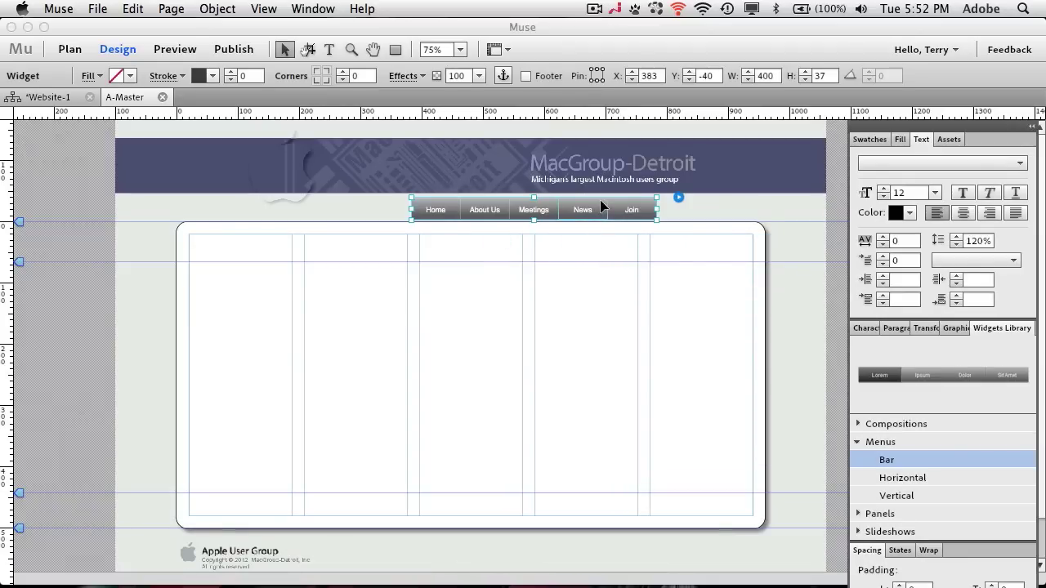
key(Tab)
key(Tab)
drag(591, 214, 684, 213)
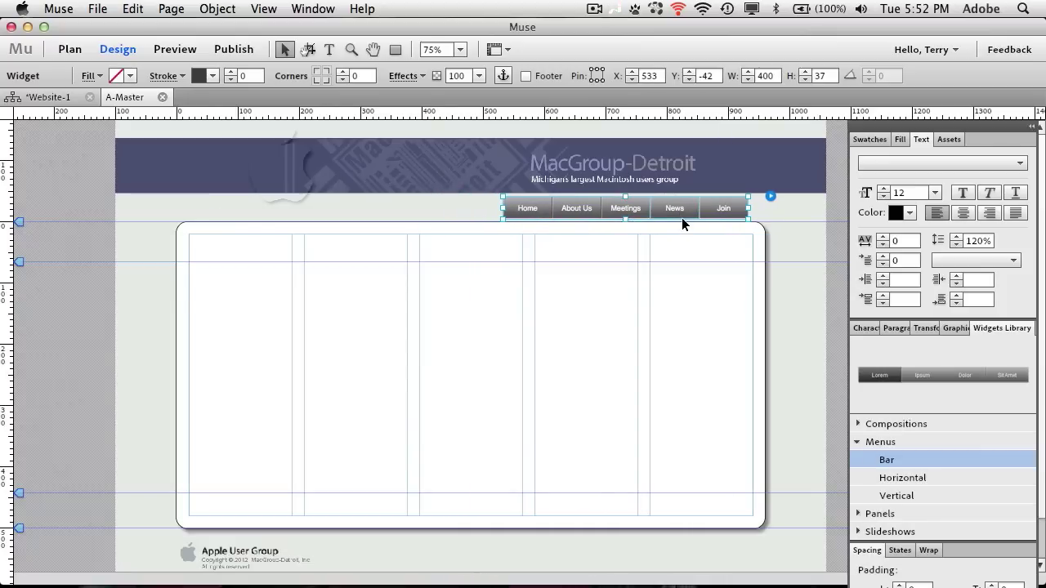
key(Up)
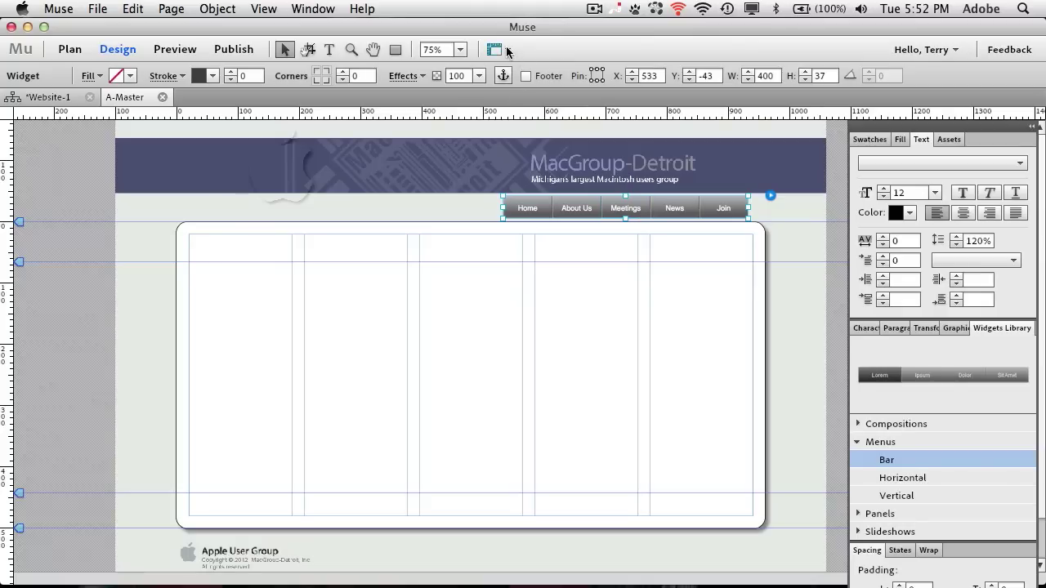
Examine the menu bar at 100% zoom, reselect it, and return to 75%.
click(460, 50)
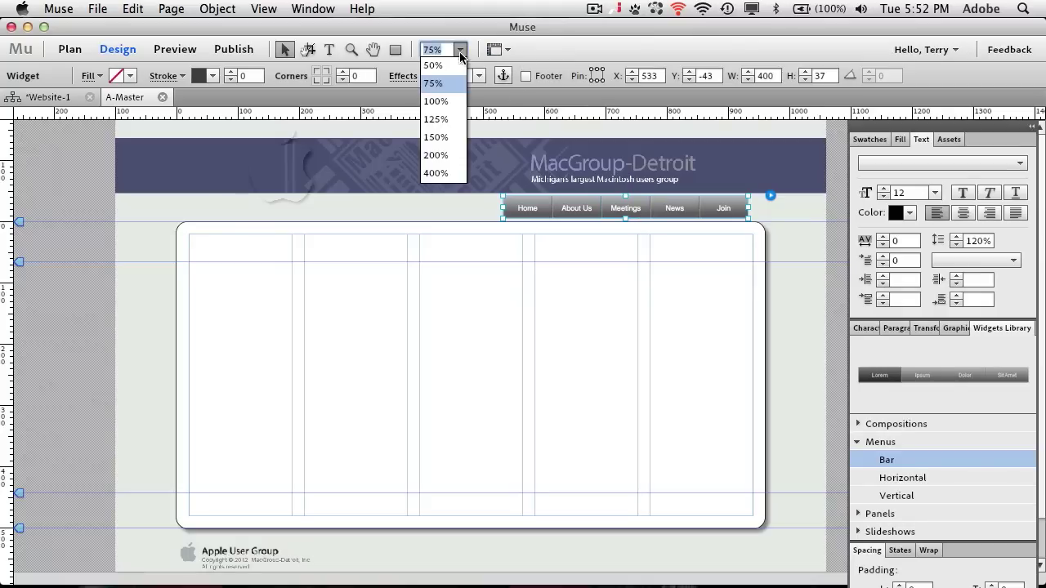
click(451, 104)
click(729, 328)
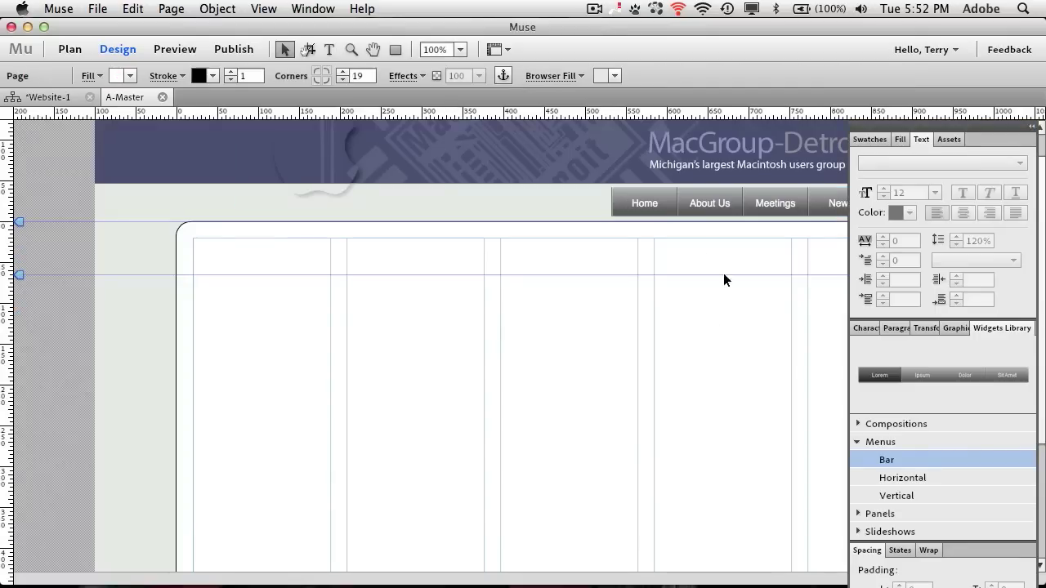
click(650, 203)
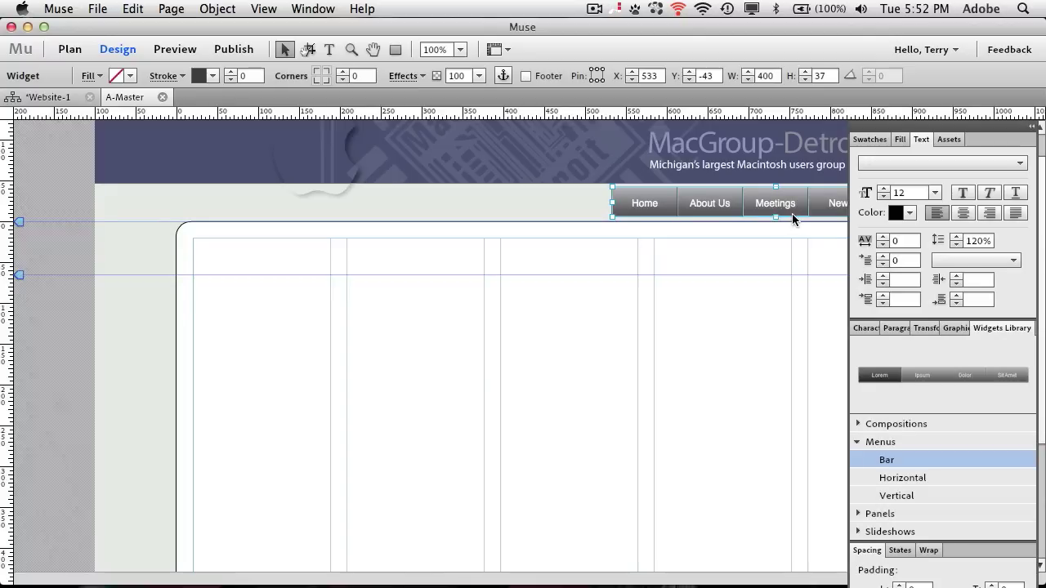
click(460, 49)
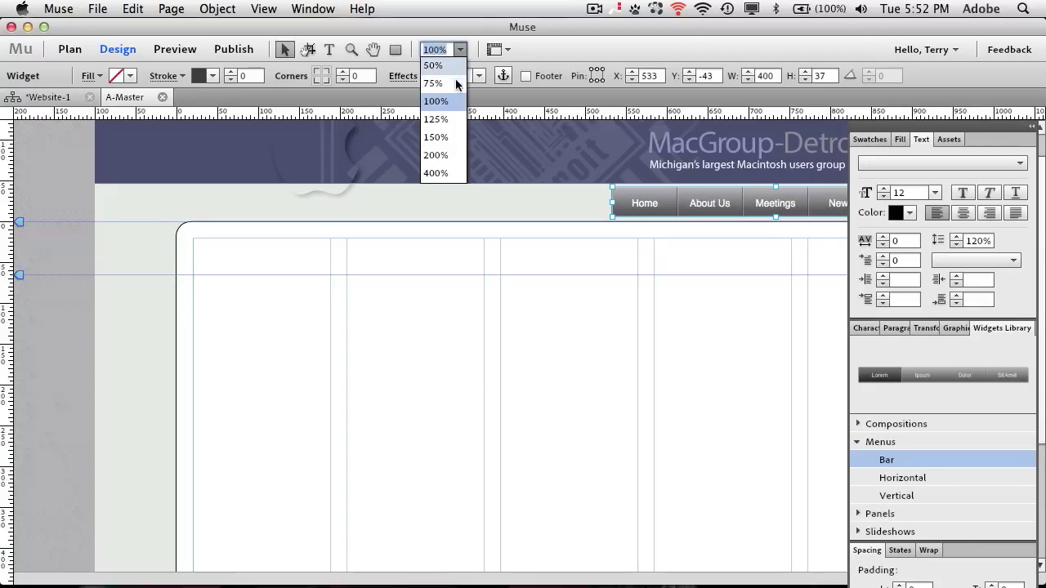
click(433, 83)
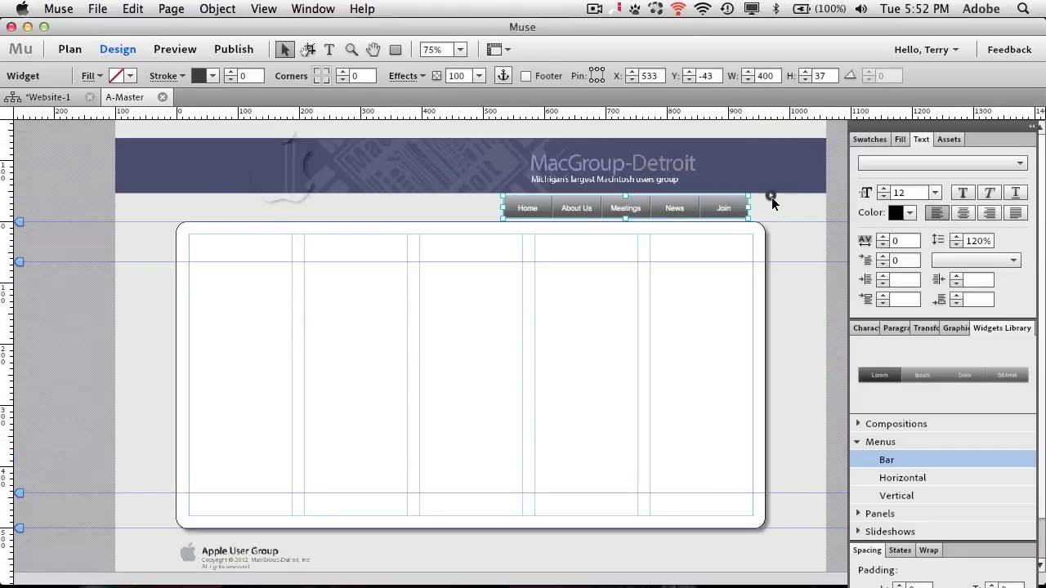
Set the menu bar's type to All Pages with left icons off, and check the page thumbnails in the site plan.
click(770, 198)
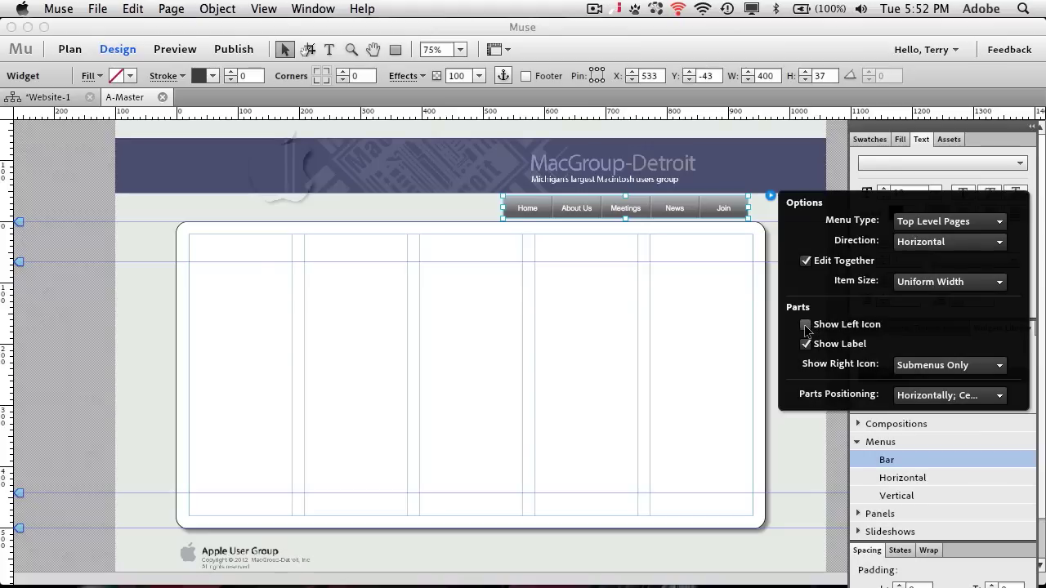
click(805, 325)
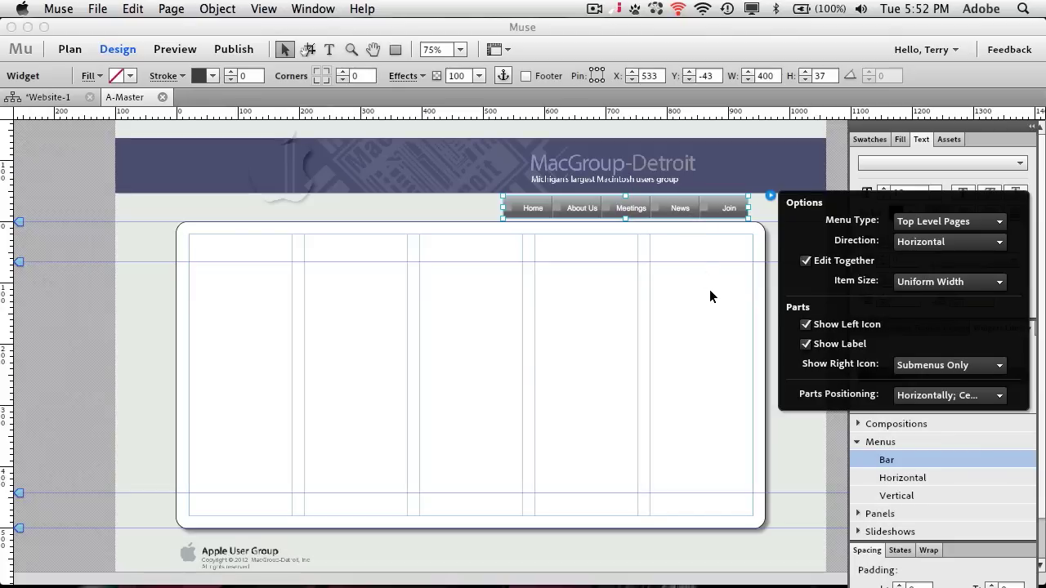
click(806, 325)
click(961, 222)
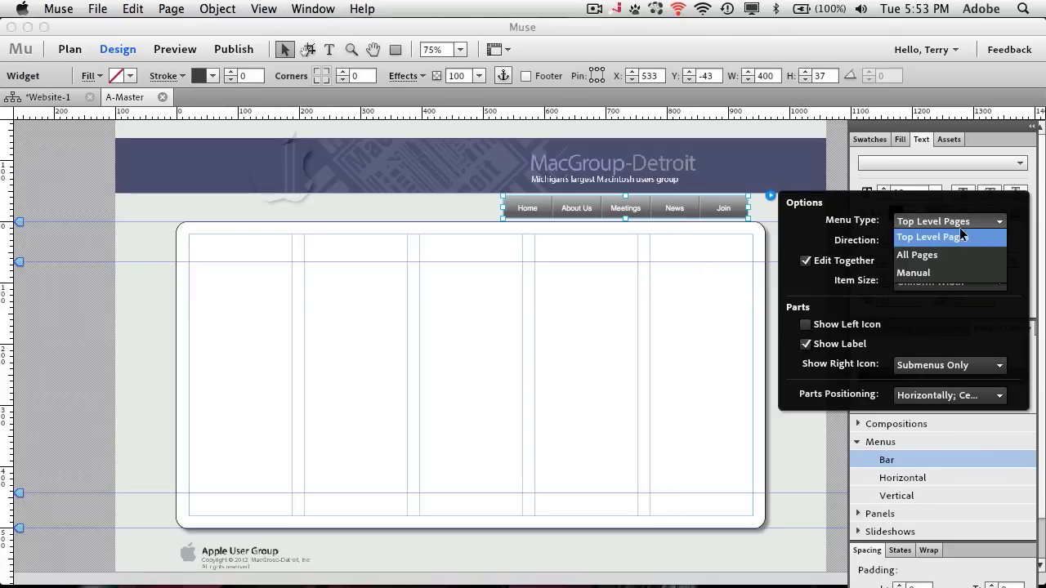
click(962, 255)
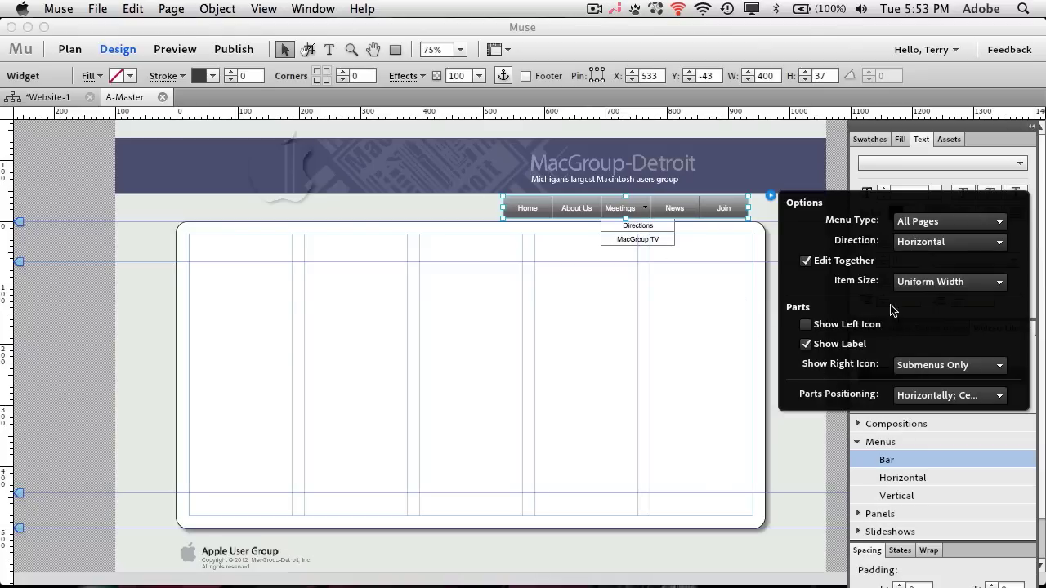
click(770, 197)
click(769, 209)
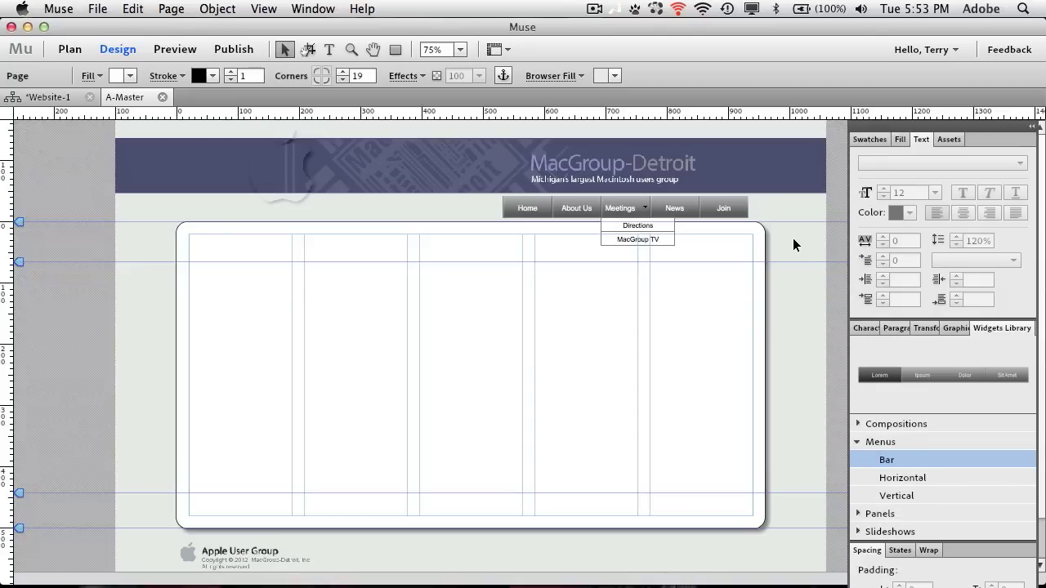
click(58, 103)
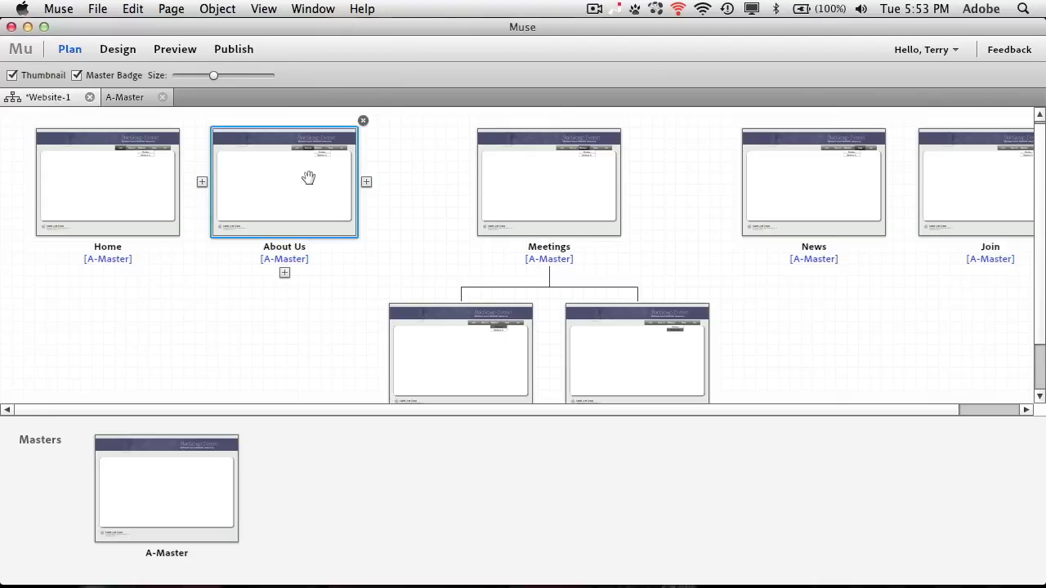
click(121, 98)
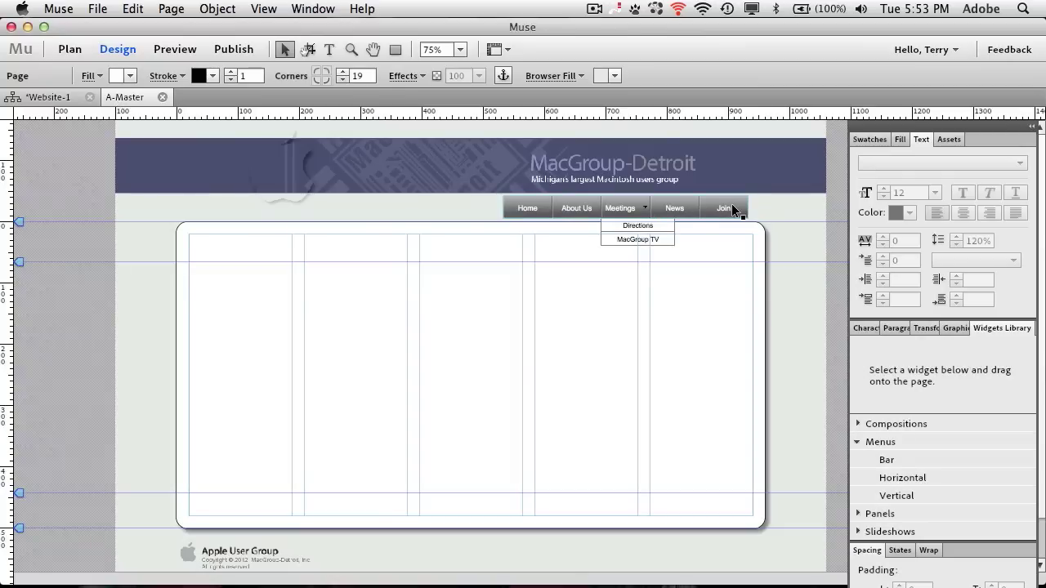
Examine the menu bar's nested elements, checking the fill settings of the Join and Home items and the Home label.
click(734, 204)
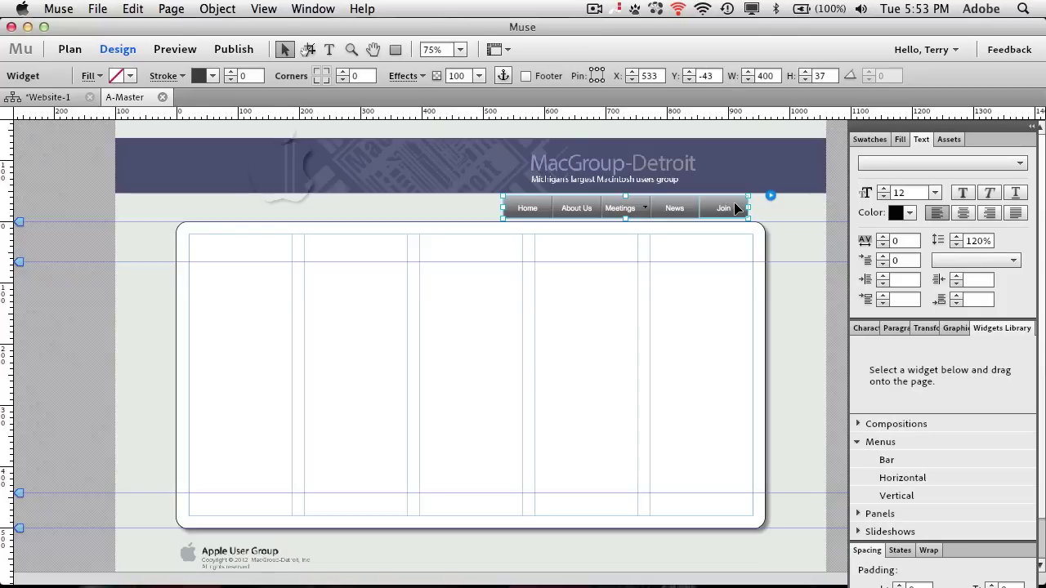
click(734, 202)
click(734, 202)
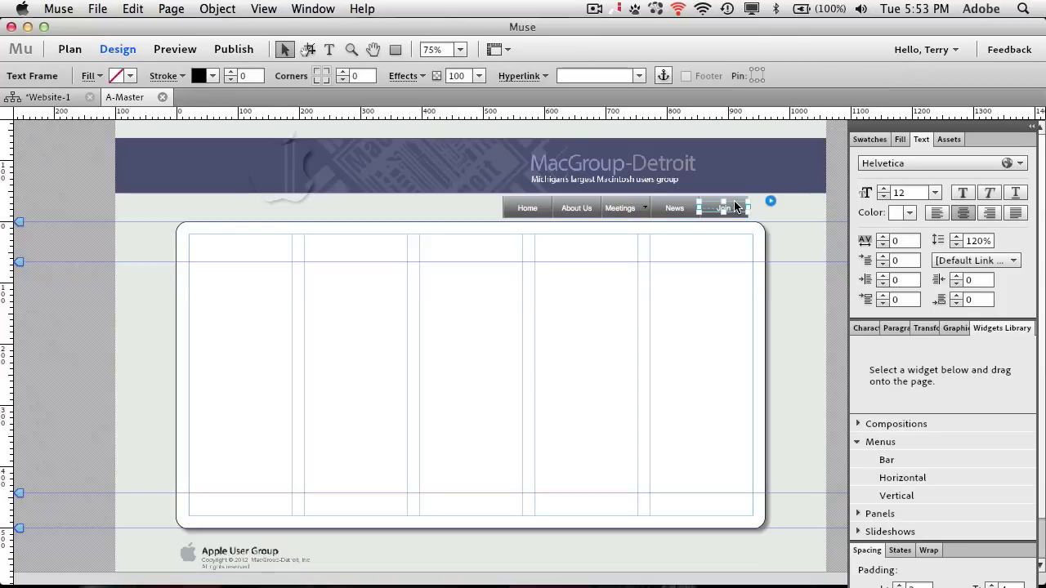
key(Escape)
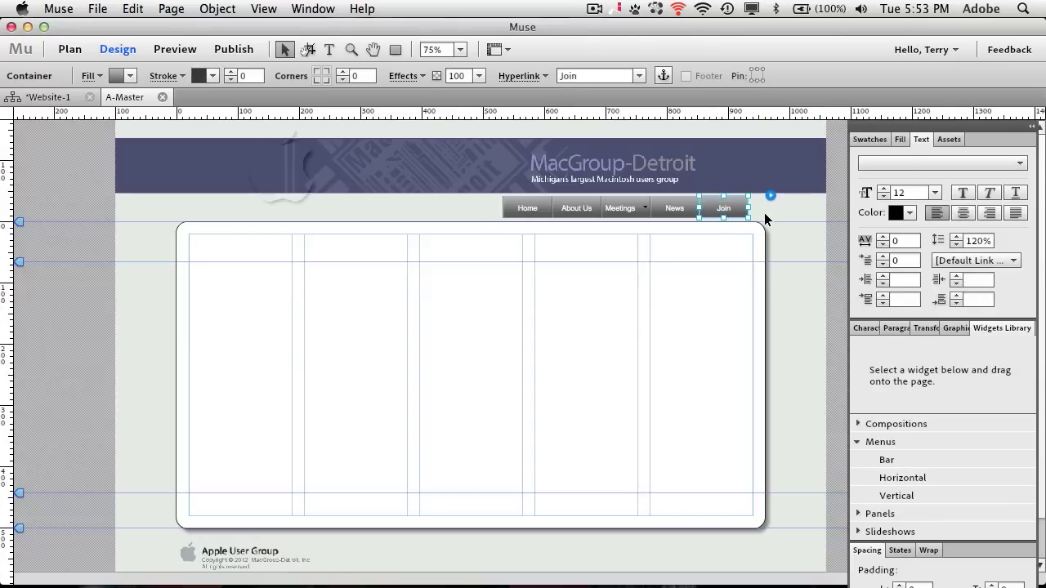
click(903, 141)
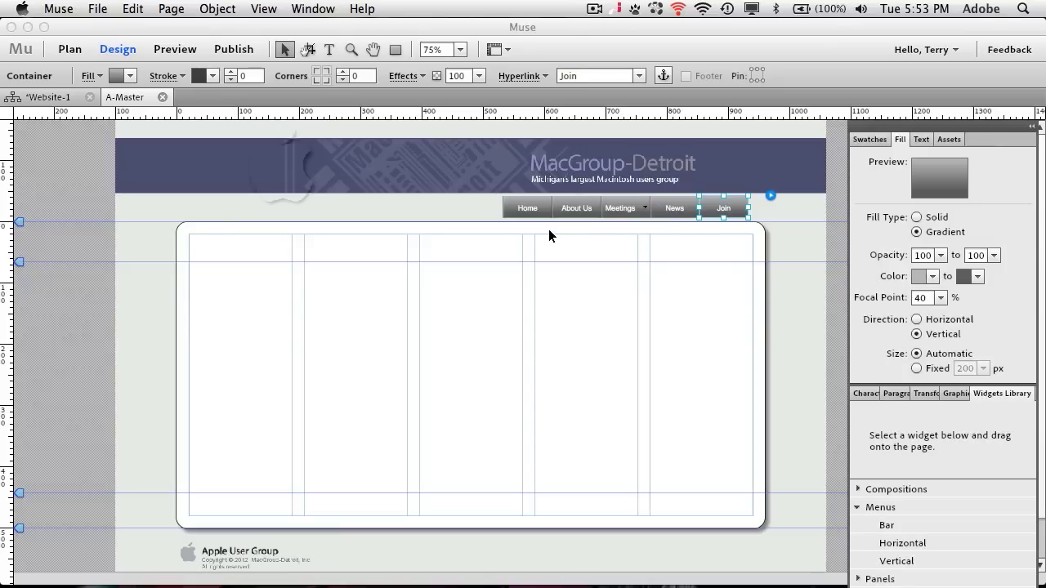
click(527, 209)
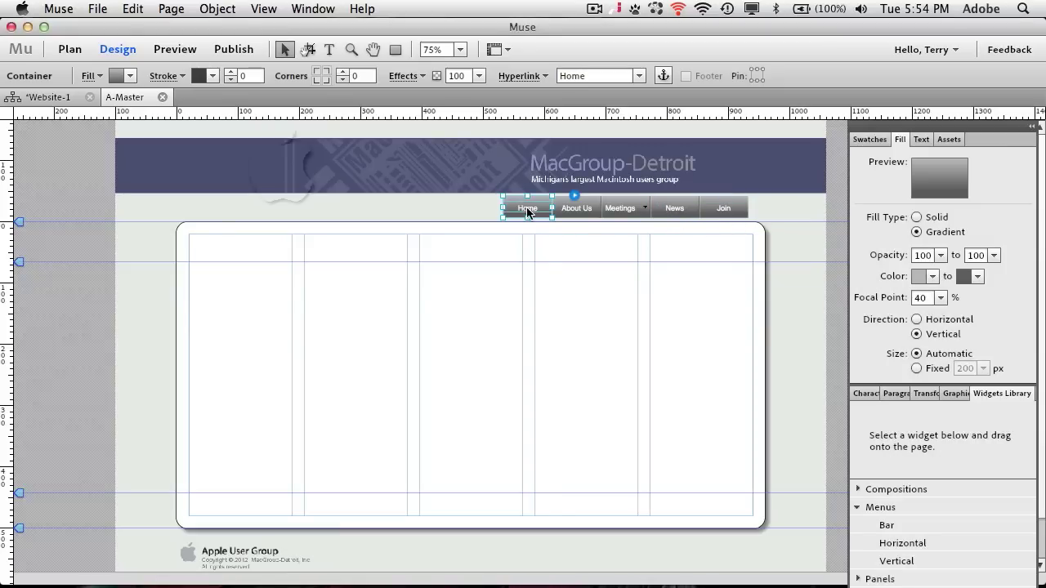
click(527, 209)
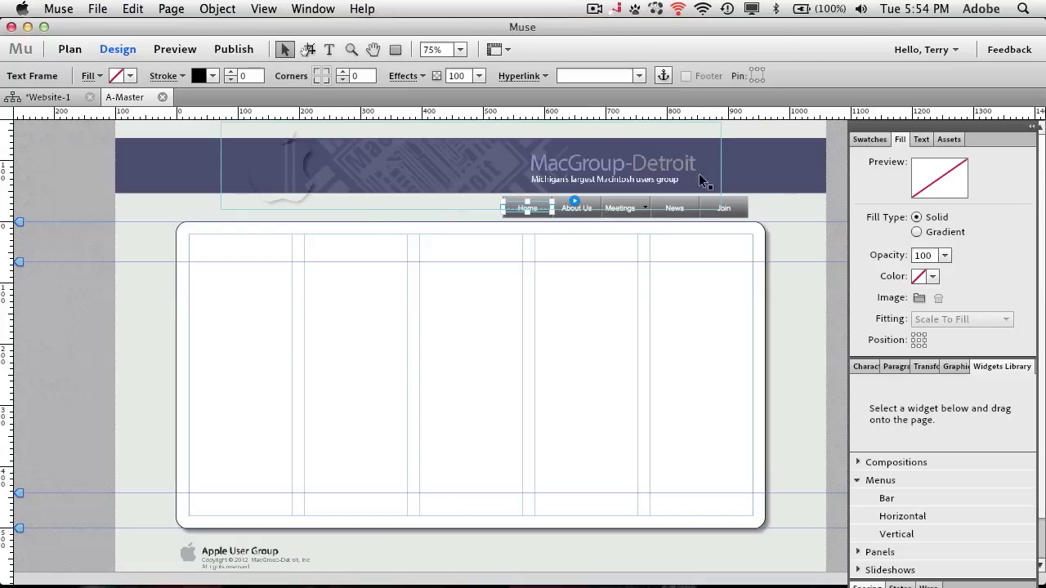
click(776, 211)
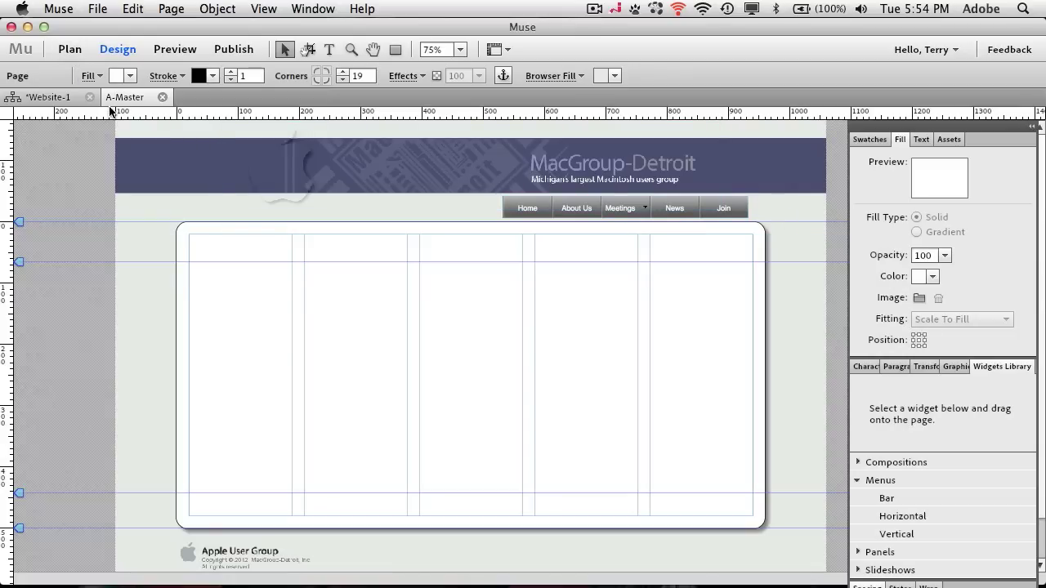
Open the Home page from the site plan and view its whole layout at 75% zoom.
click(68, 97)
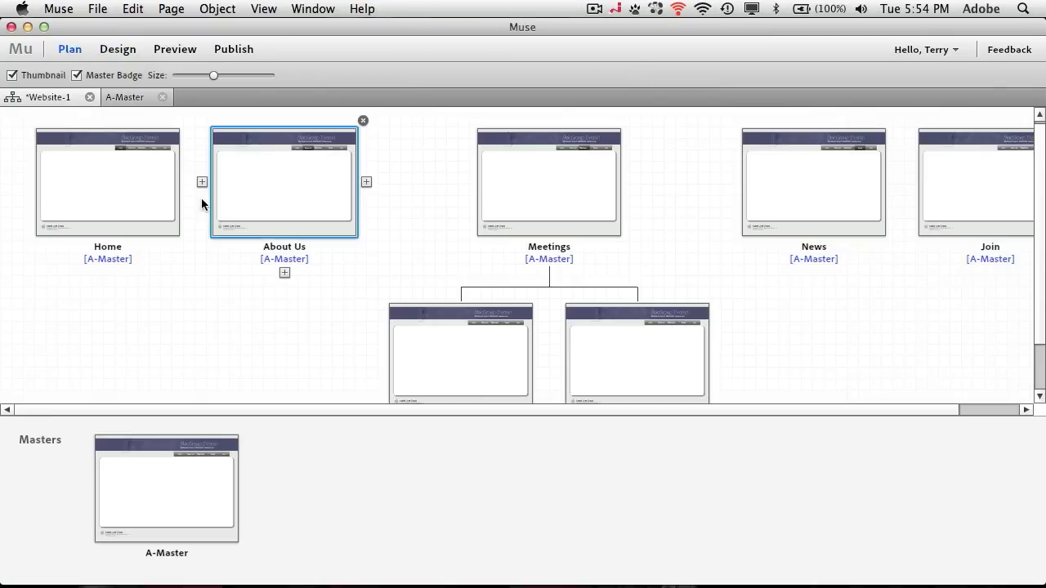
double_click(114, 205)
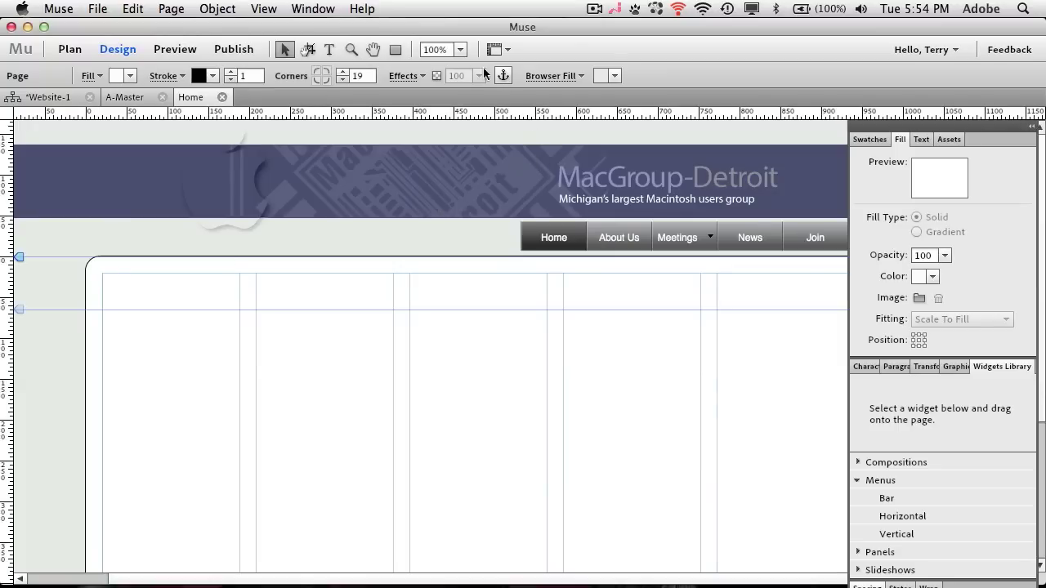
click(456, 49)
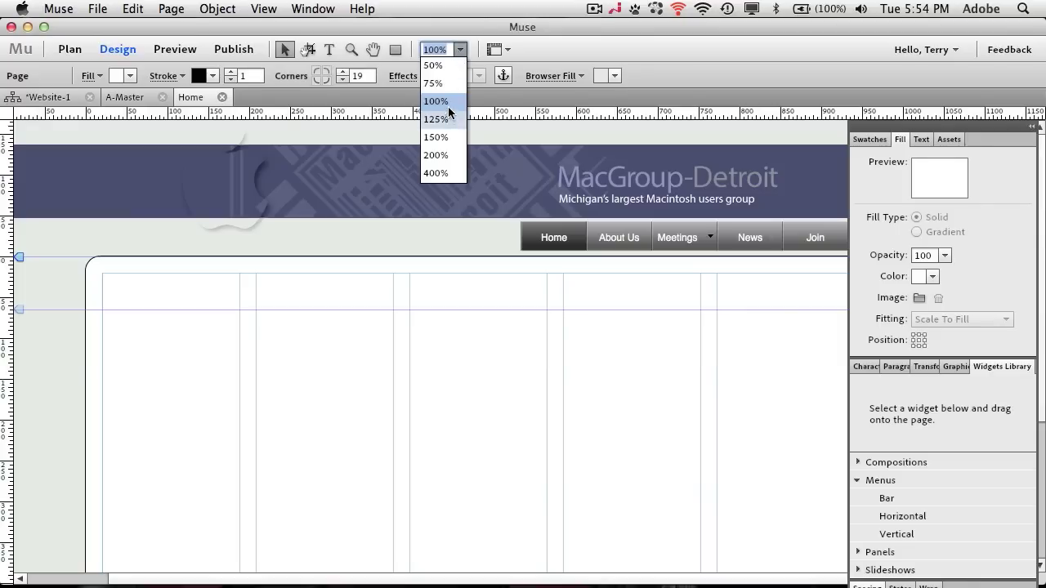
click(446, 82)
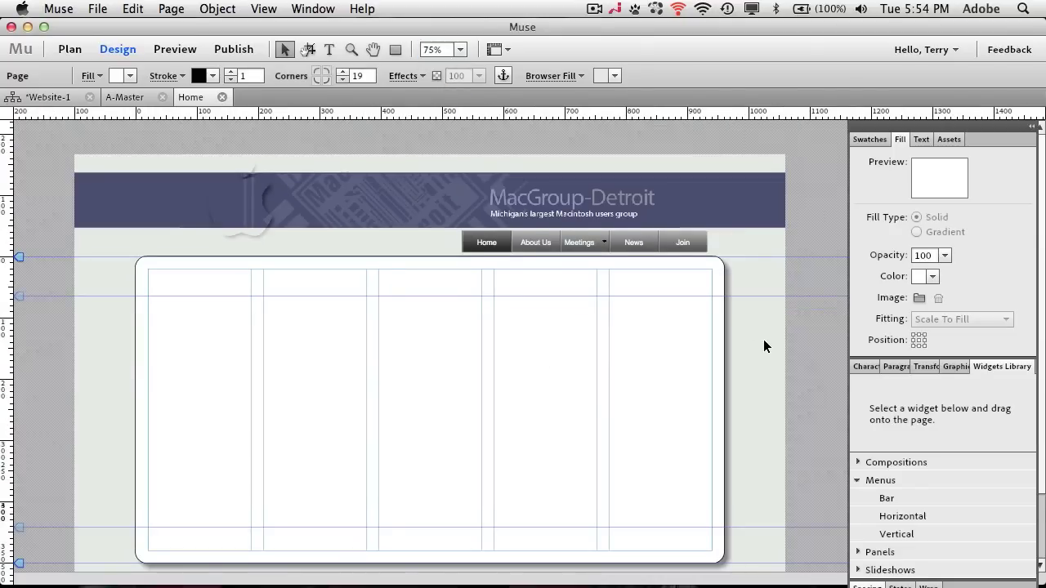
scroll(764, 340, down, 4)
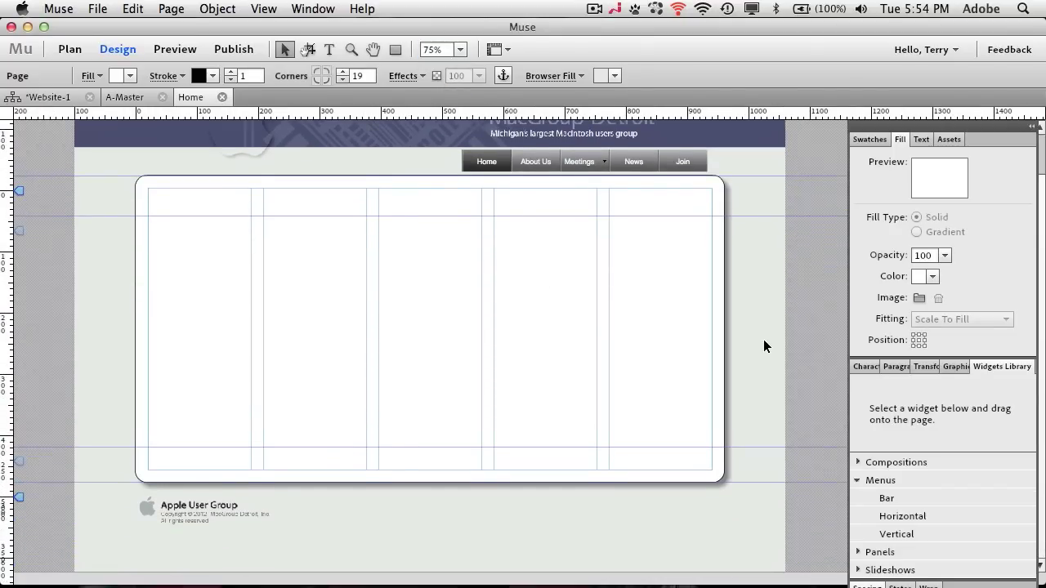
scroll(764, 340, up, 1)
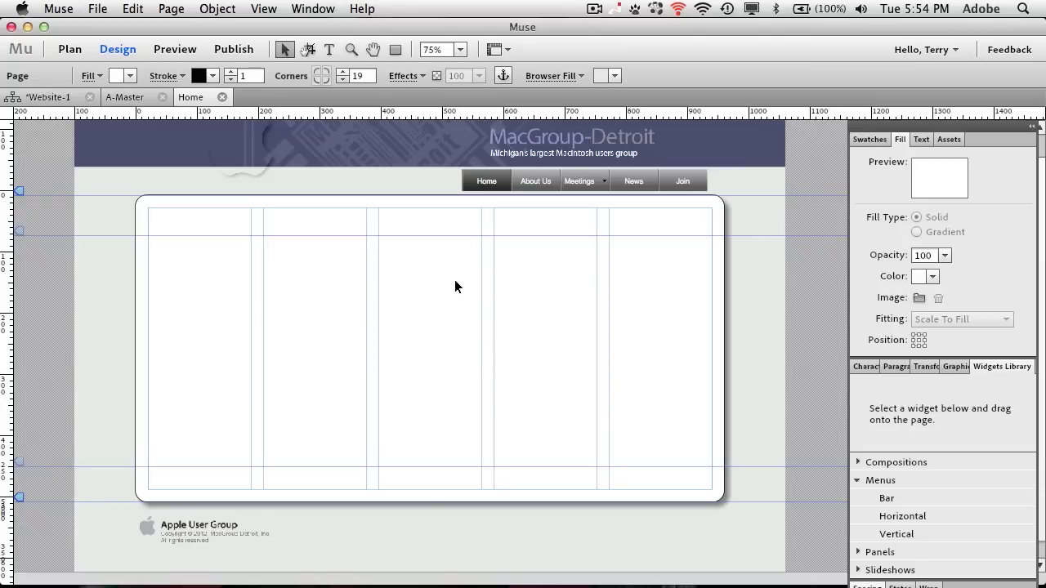
Place CalendarIcon.psd as a composite image in the lower part of the Home page's first column.
click(98, 10)
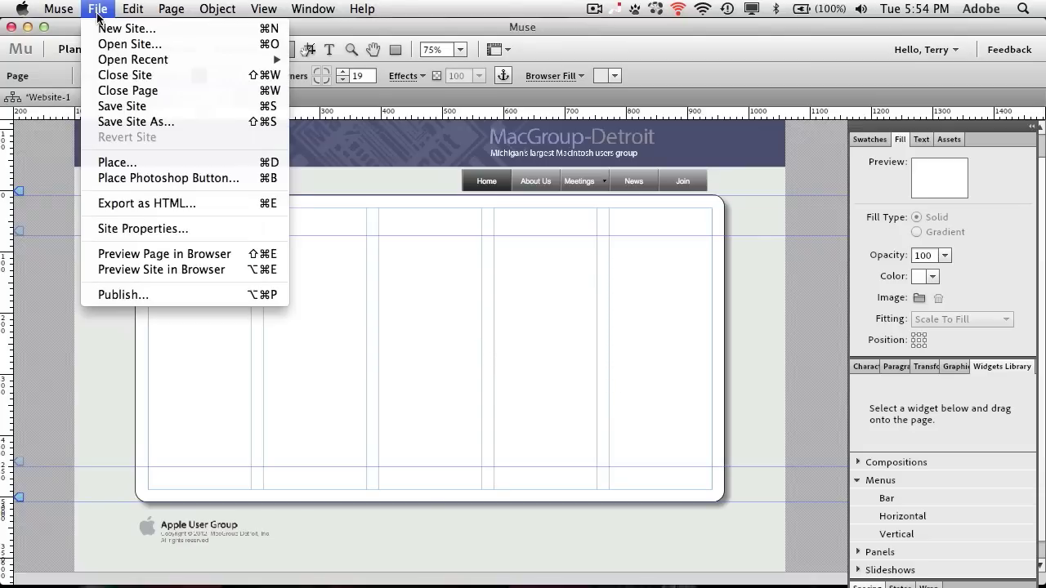
click(150, 165)
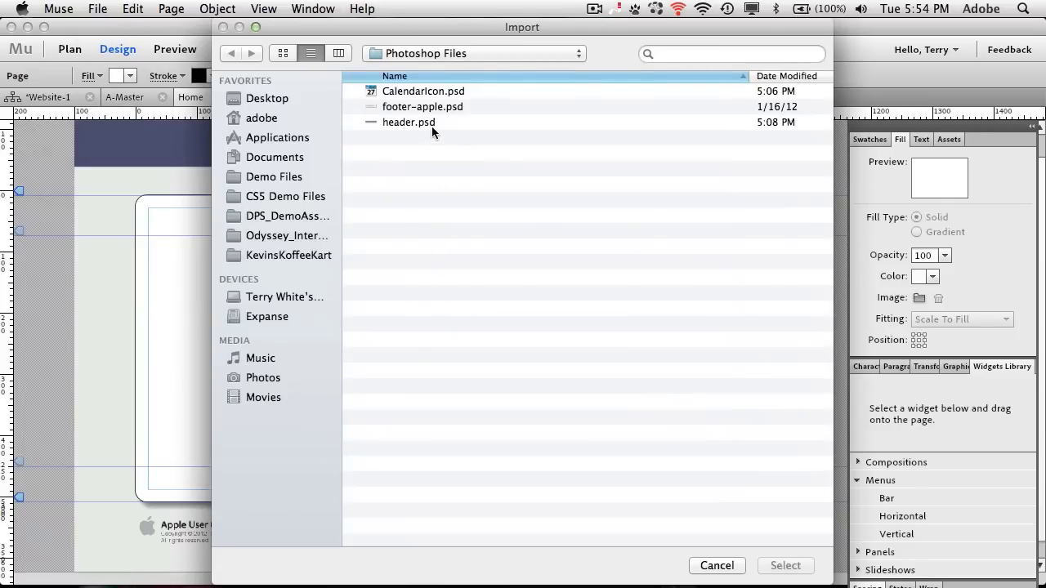
click(427, 91)
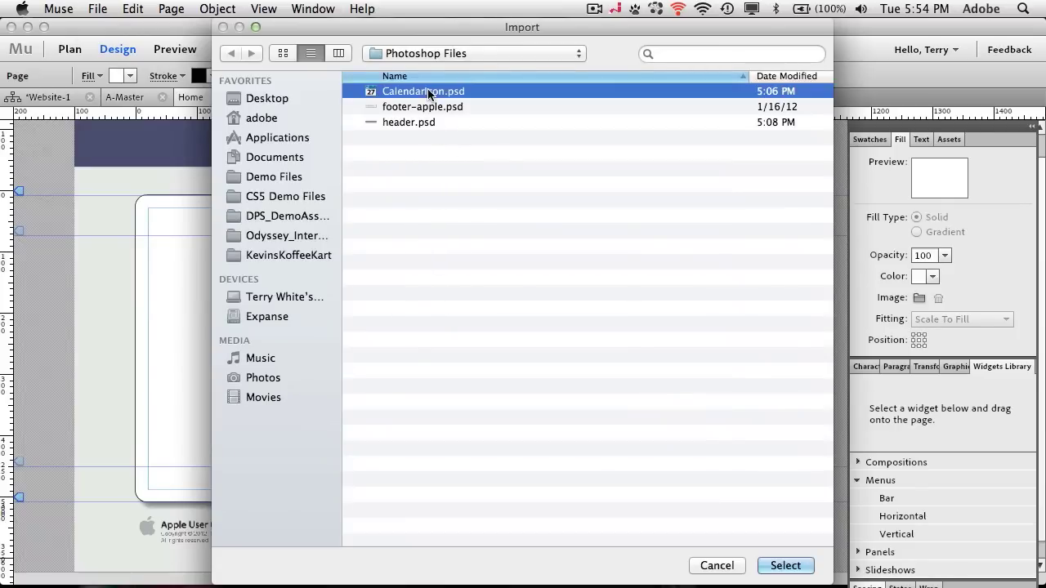
click(782, 566)
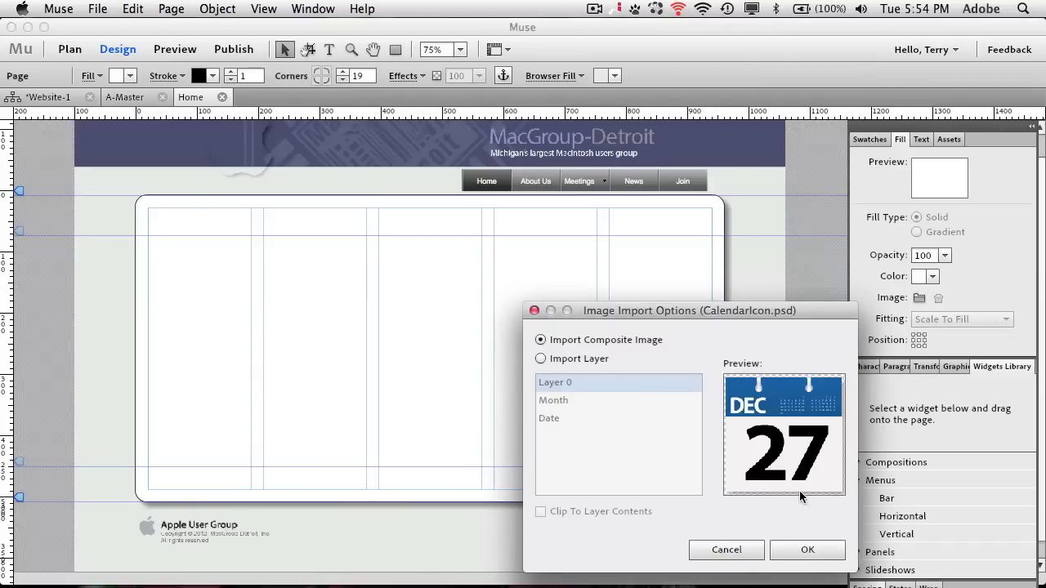
click(808, 550)
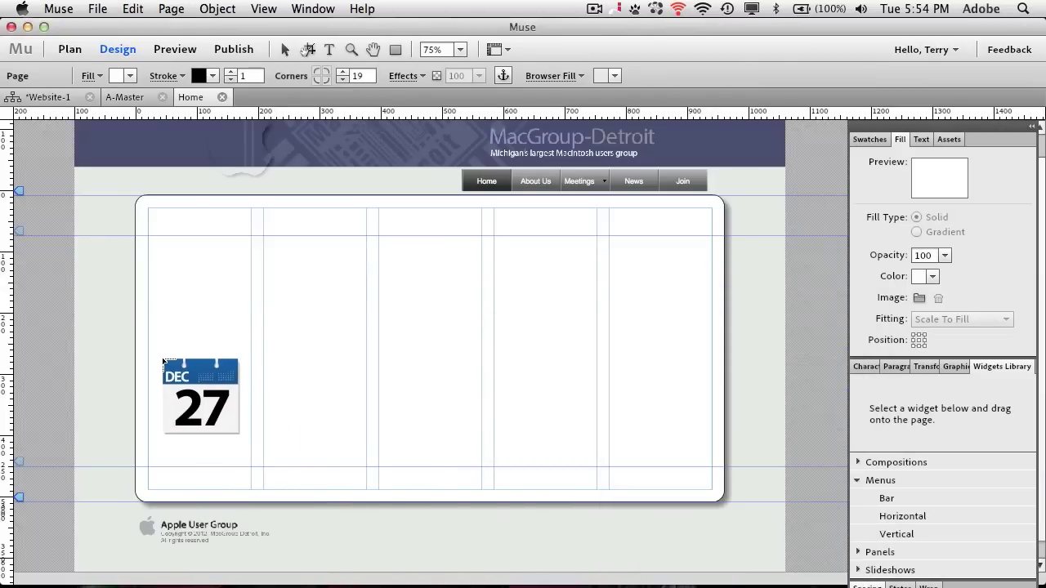
click(164, 338)
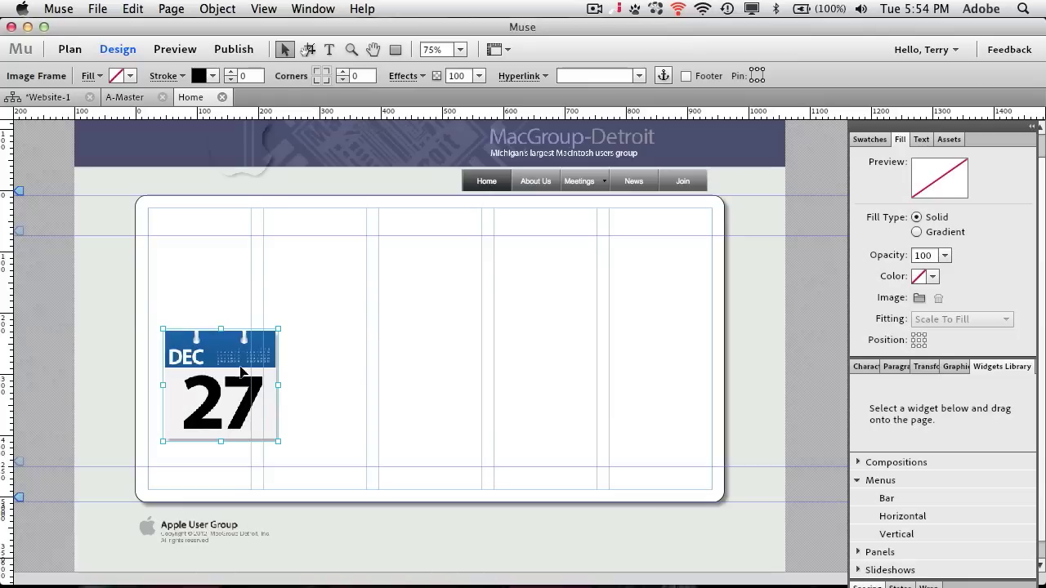
Shrink the calendar icon to about half its size and center it in the first column, just above the lower guide.
key(Tab)
key(Tab)
drag(241, 369, 225, 388)
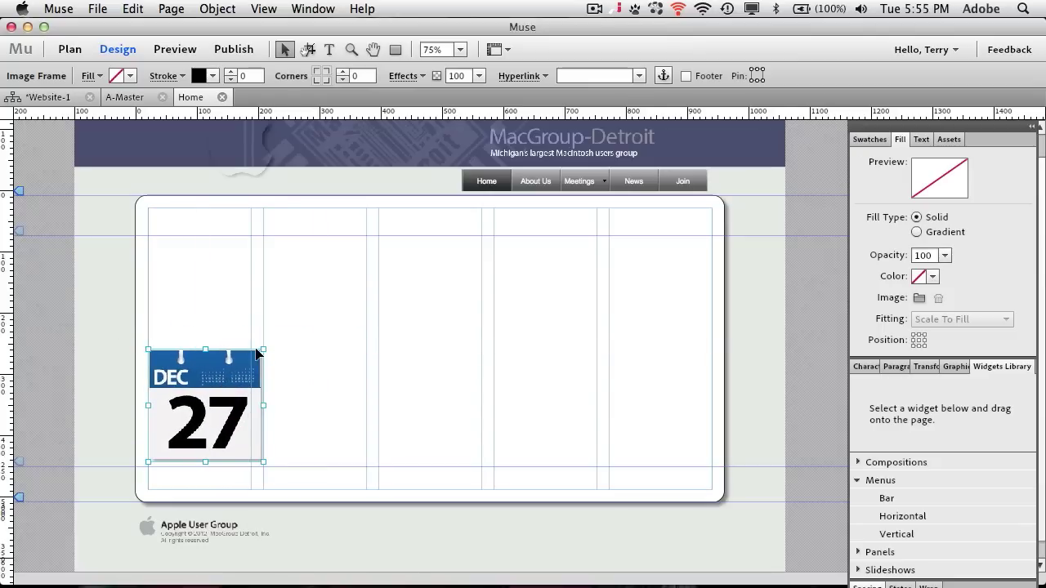
drag(261, 349, 211, 418)
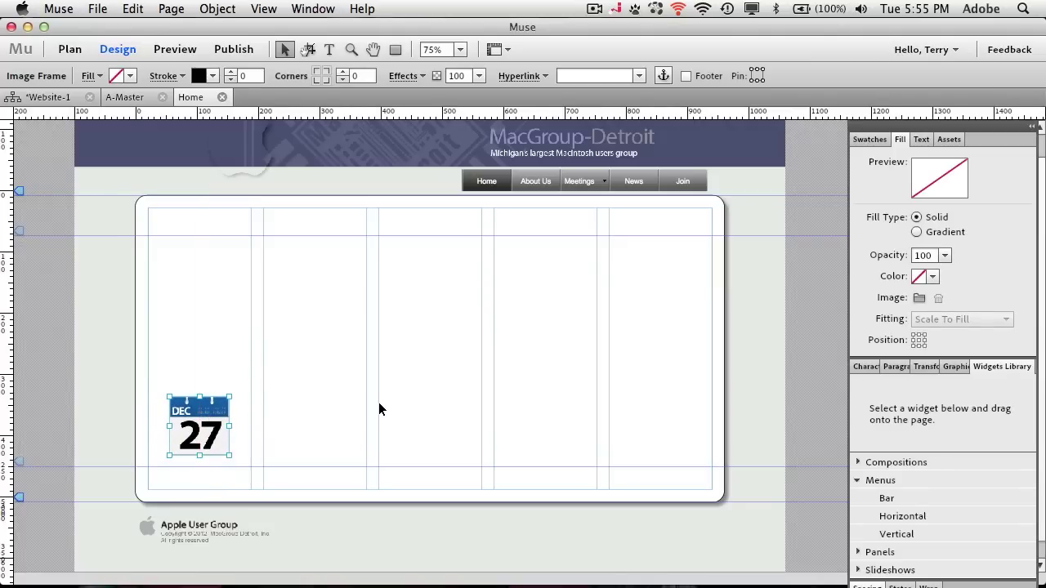
click(327, 391)
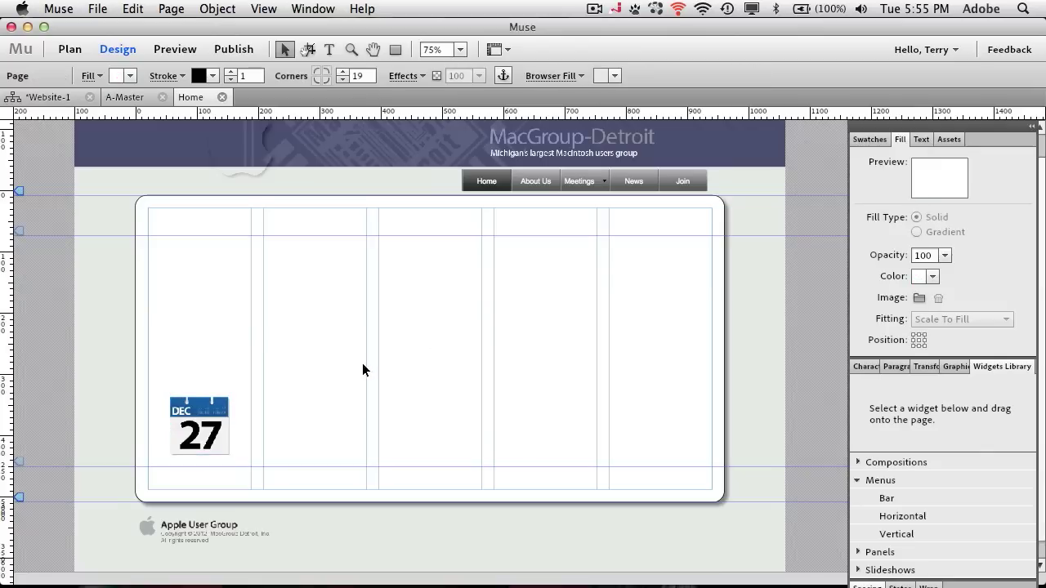
Switch to TextEdit by finding it with a Spotlight search for "tex".
mouse_move(650, 585)
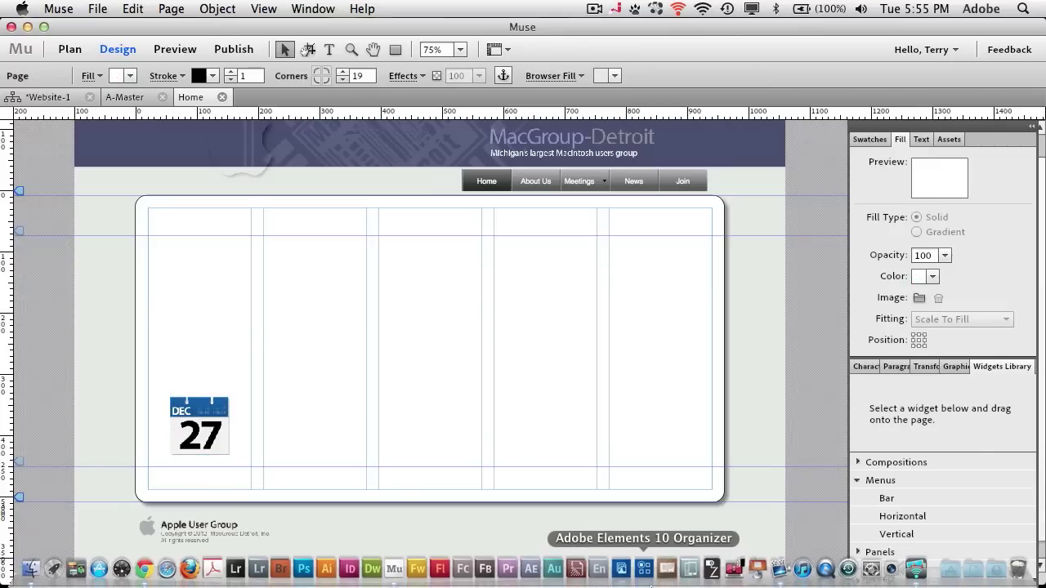
key(super+space)
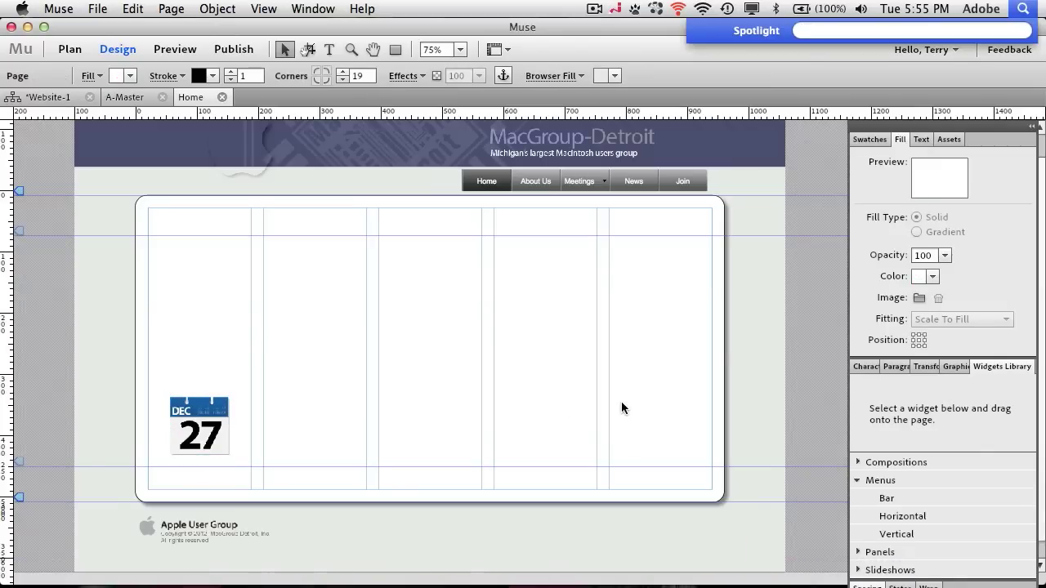
text(tex)
key(Return)
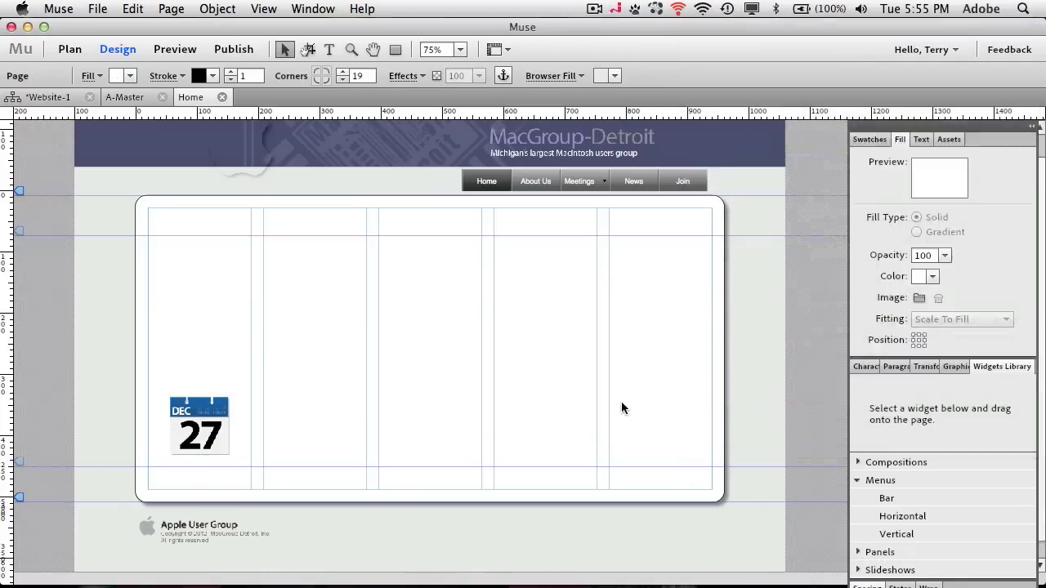
Open the Welcome document from the MacGroup folder inside the Muse folder and copy its entire text.
key(super+o)
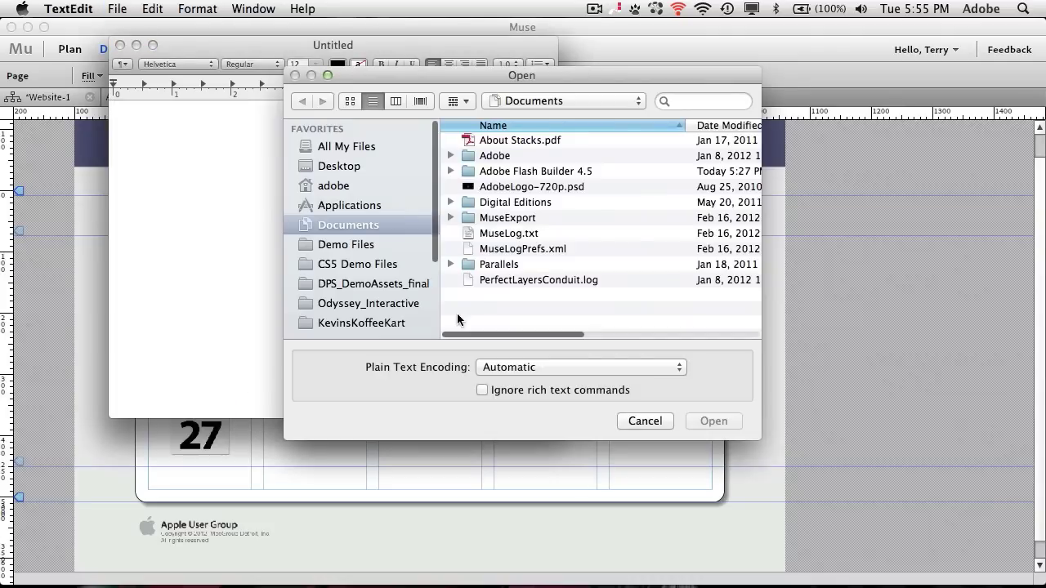
click(530, 103)
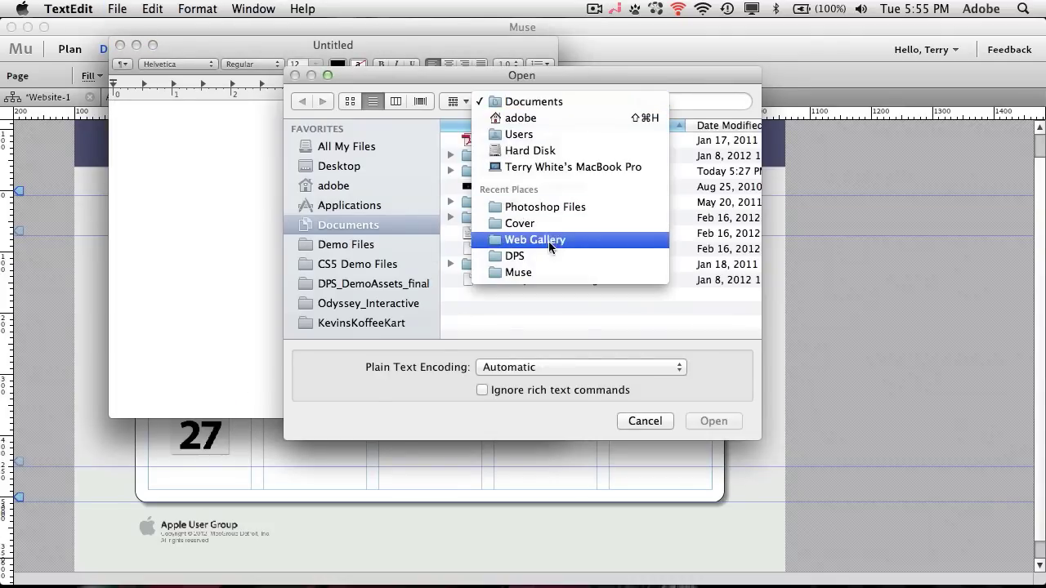
click(550, 273)
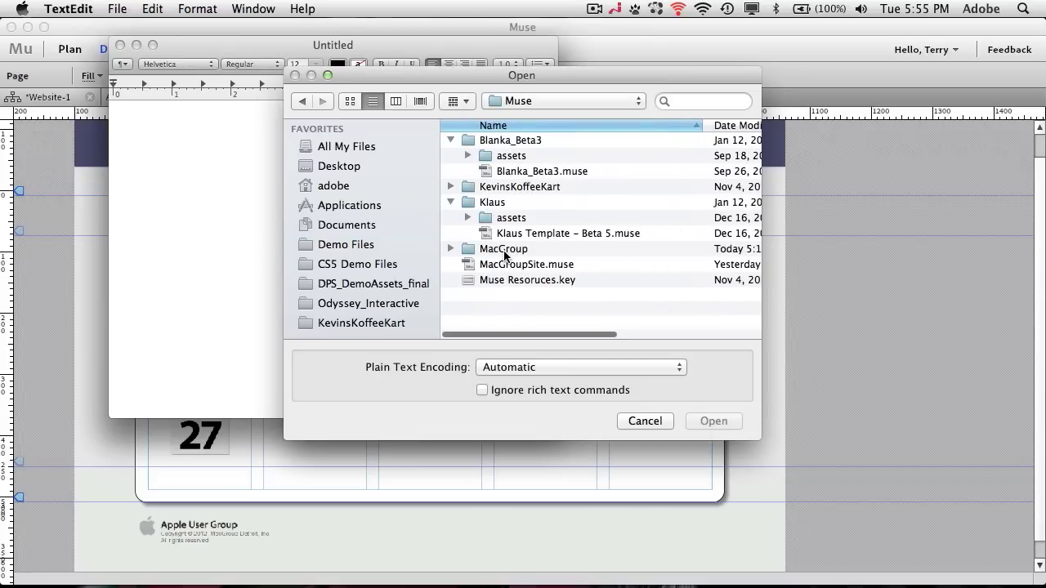
double_click(503, 248)
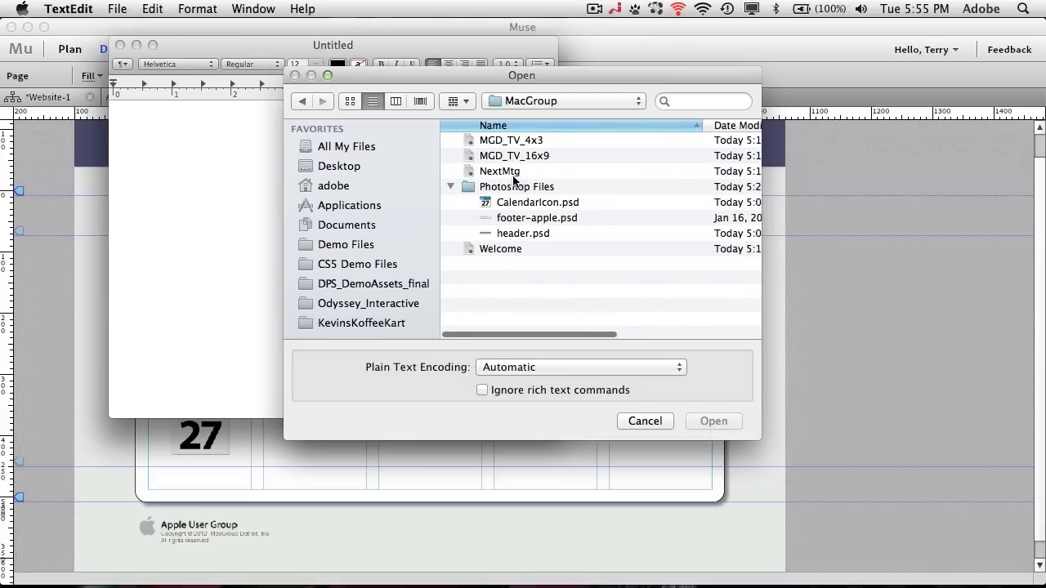
double_click(524, 248)
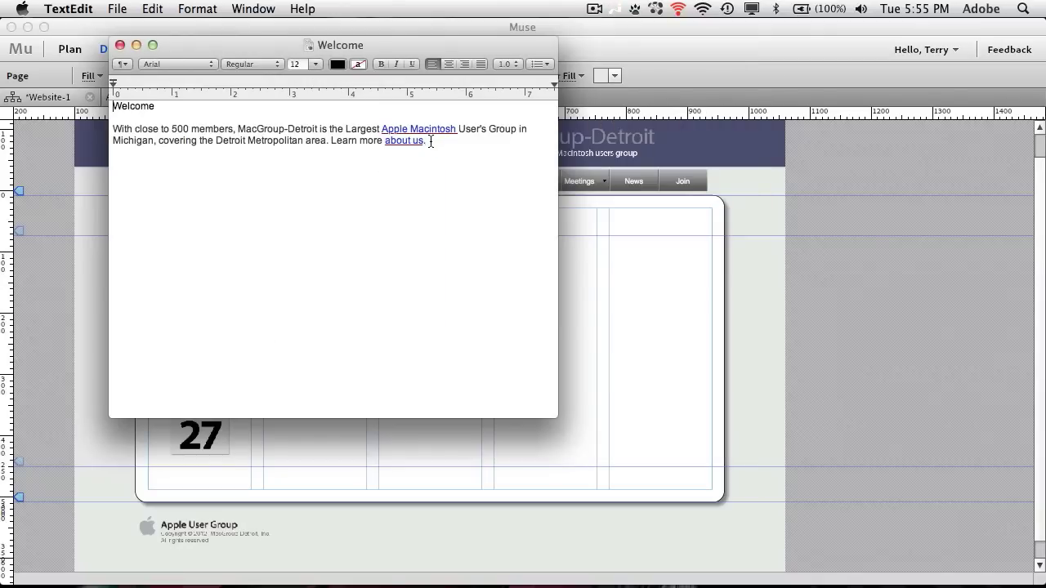
drag(430, 142, 80, 109)
key(super+c)
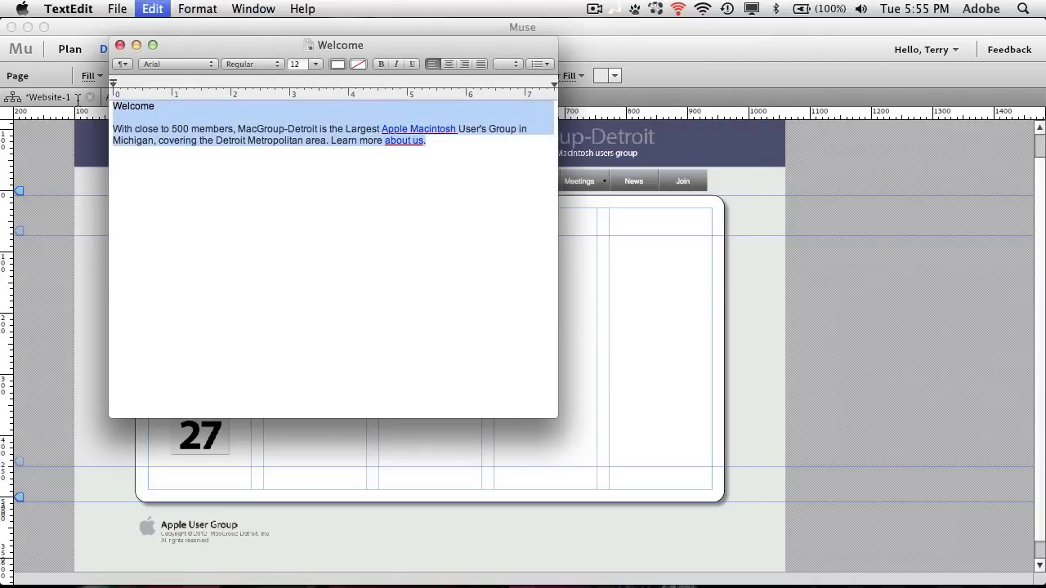
Switch back to Muse and paste the welcome text into a new text frame spanning columns two to five below the upper guide.
click(667, 275)
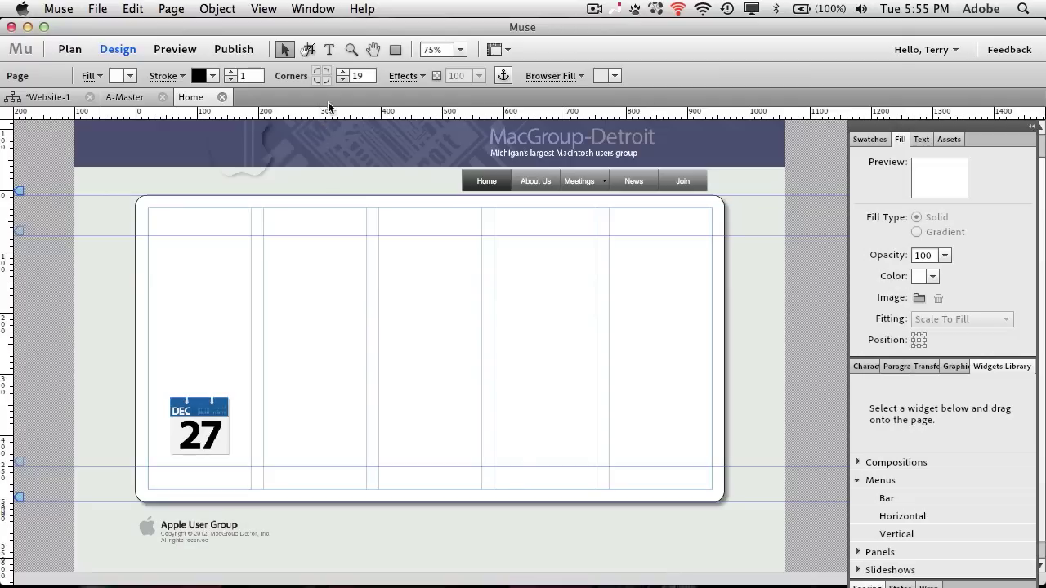
click(330, 49)
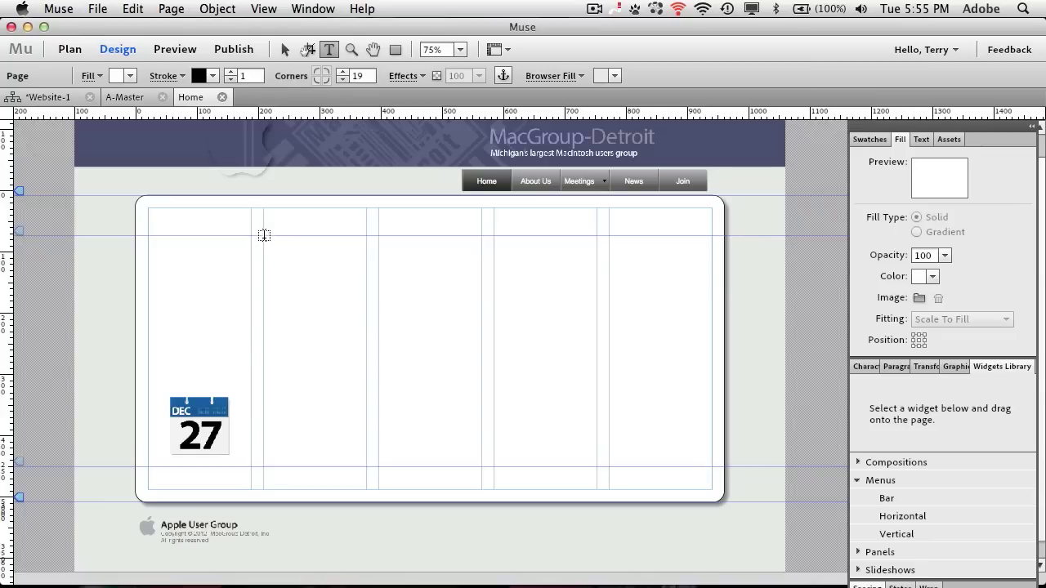
drag(264, 235, 710, 294)
key(Escape)
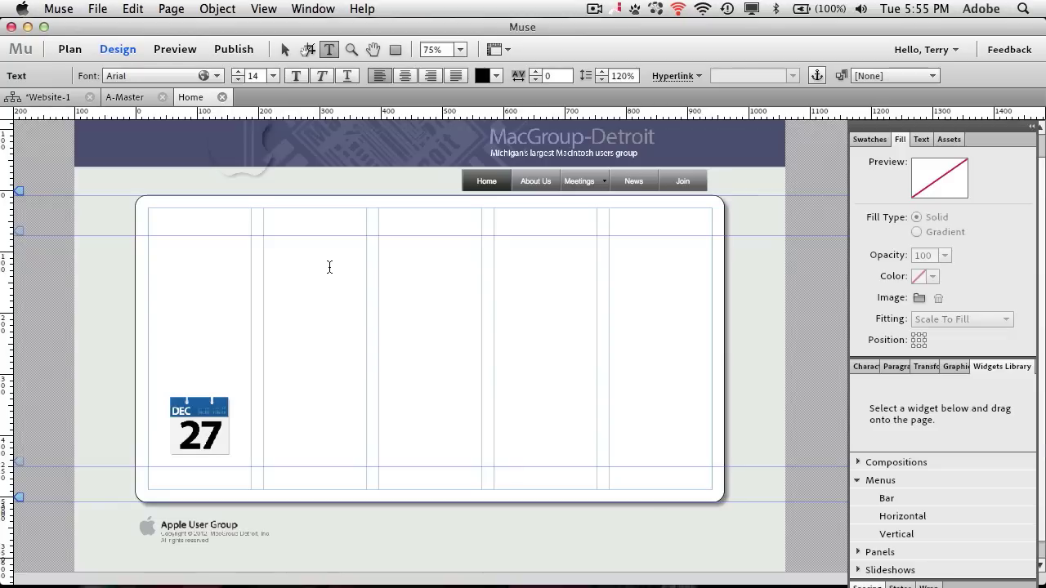
key(super+v)
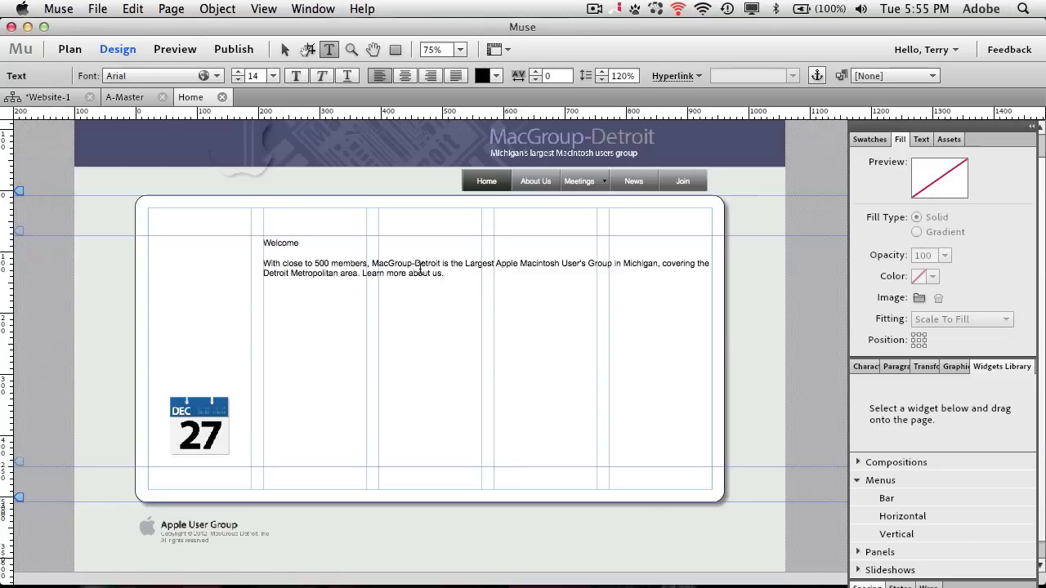
Set the Welcome heading to size 24 in the Gill Sans font.
drag(302, 244, 245, 243)
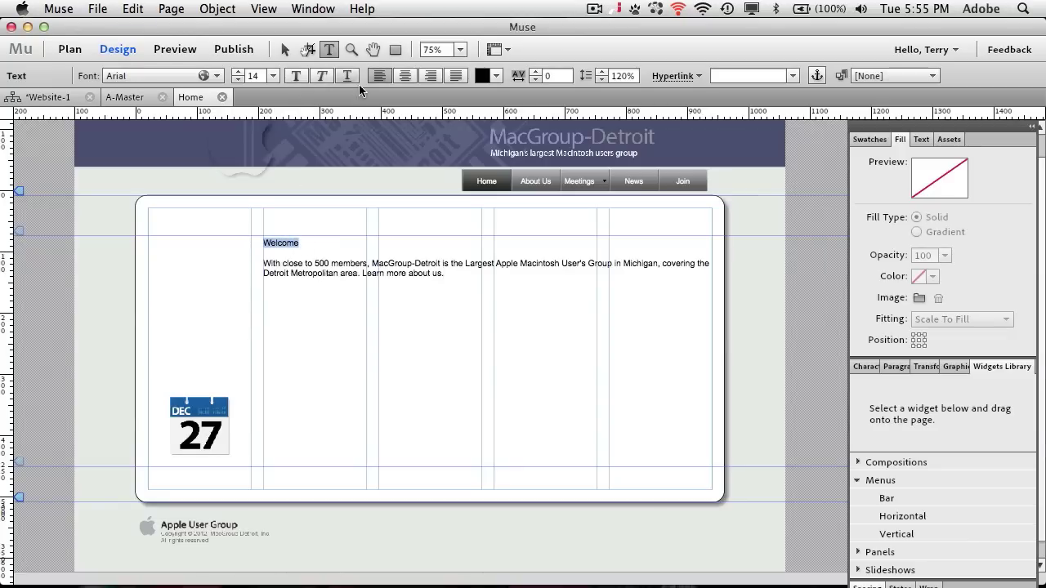
click(273, 75)
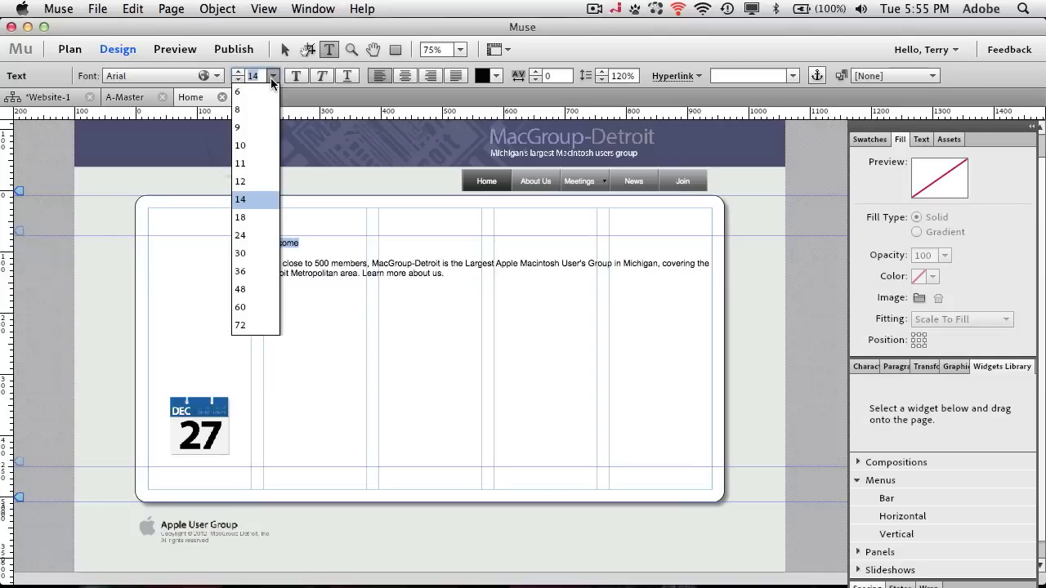
click(251, 235)
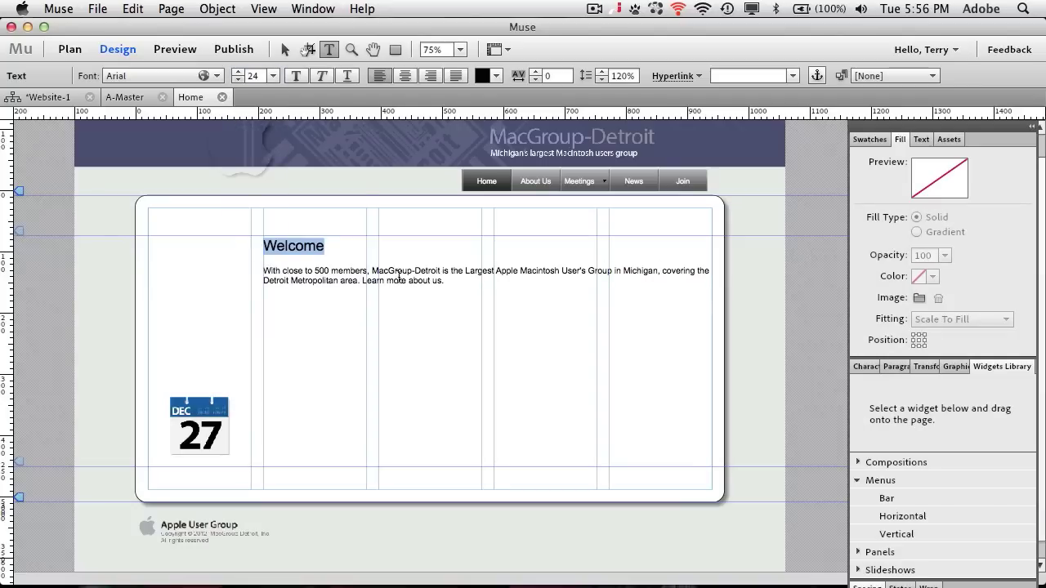
click(175, 76)
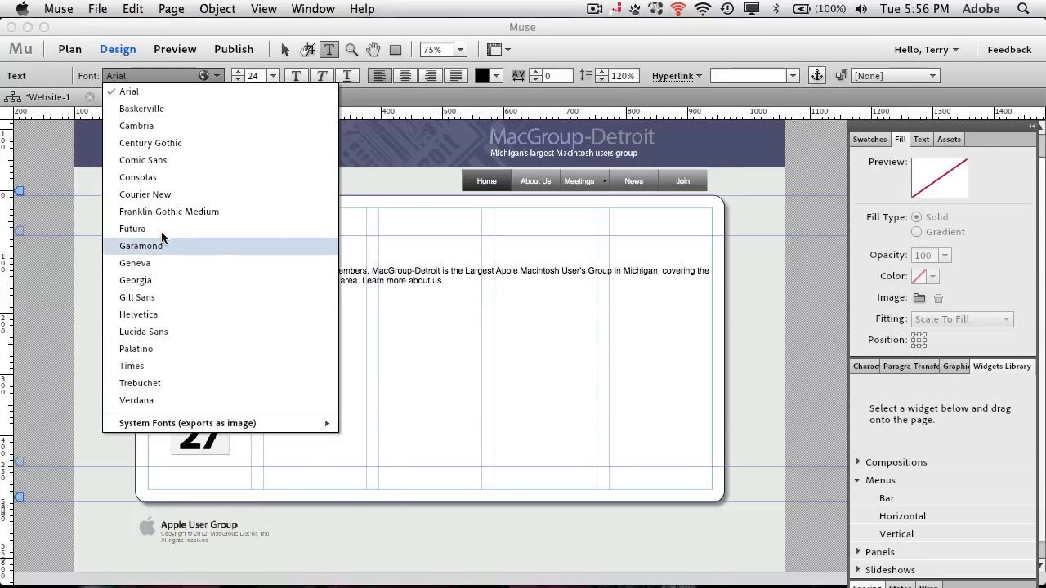
click(183, 298)
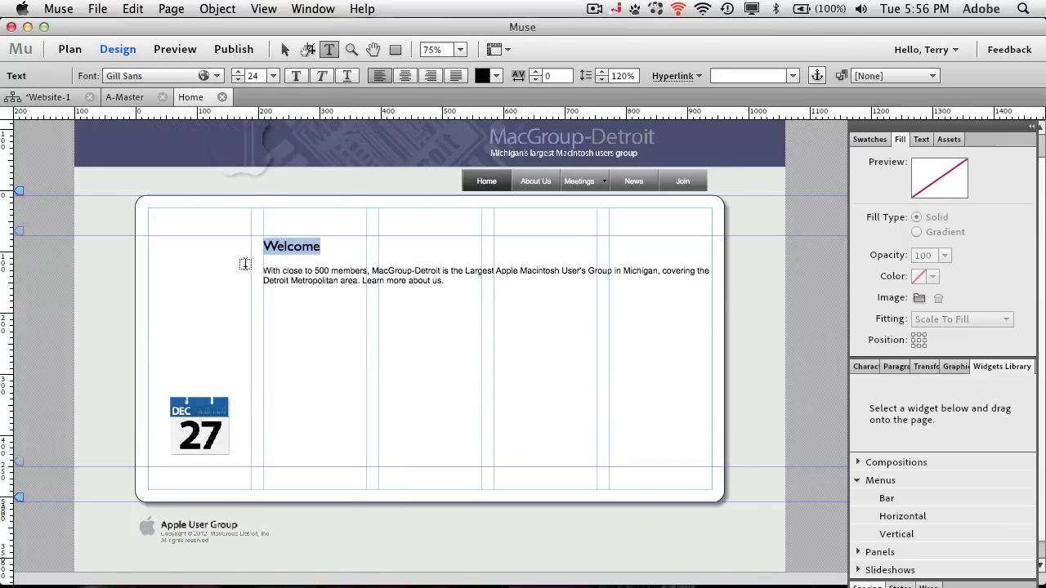
click(159, 76)
mouse_move(286, 426)
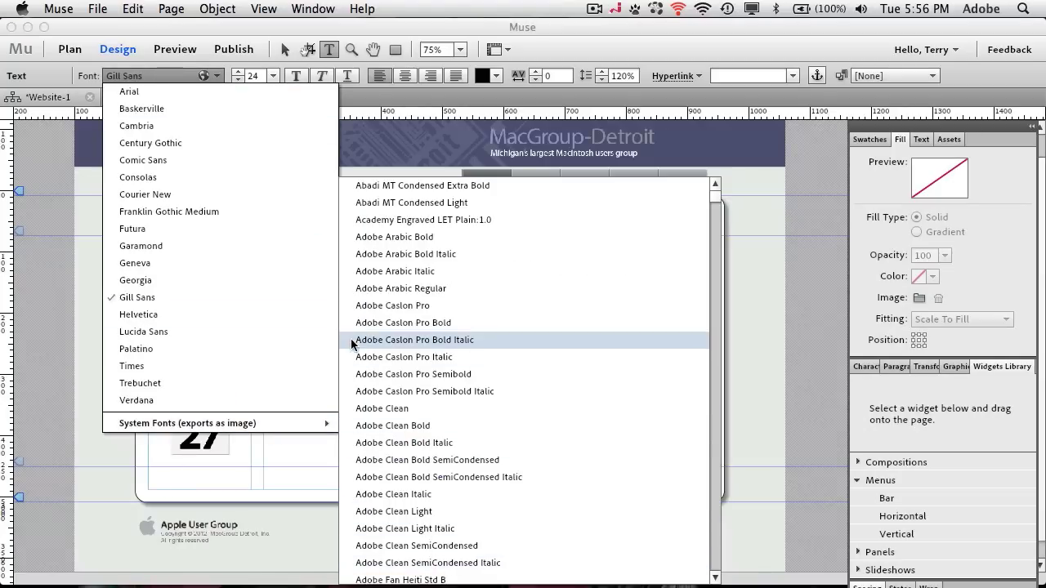
key(Escape)
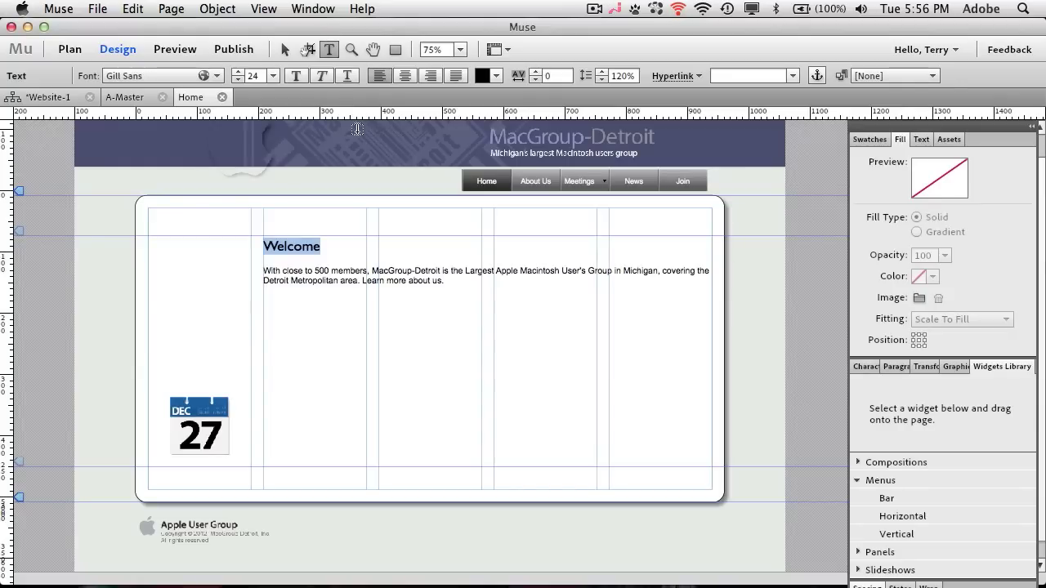
Color the Welcome heading with the blue-gray 5C6180 sampled from the header banner.
click(497, 75)
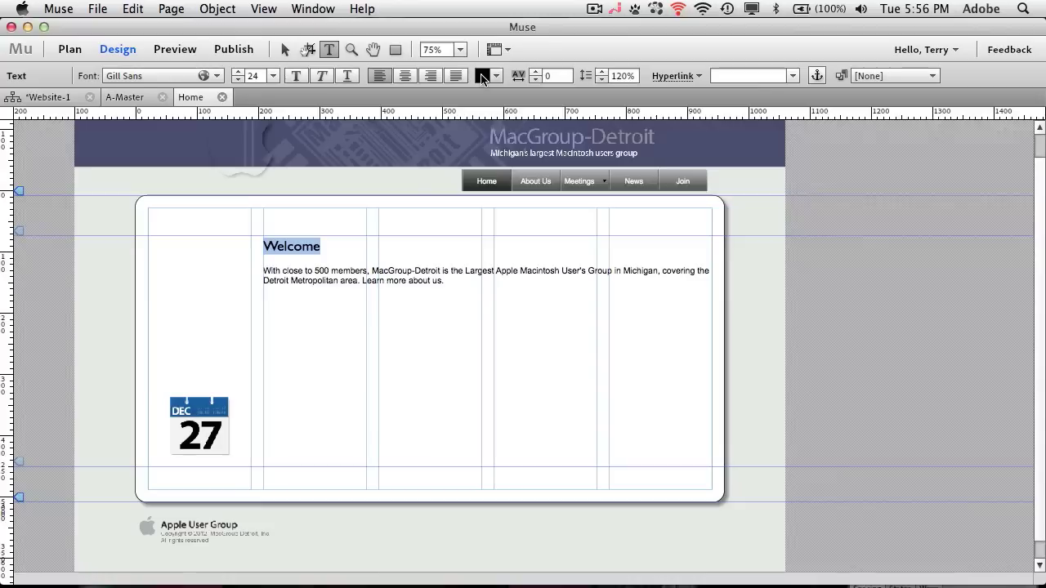
click(775, 103)
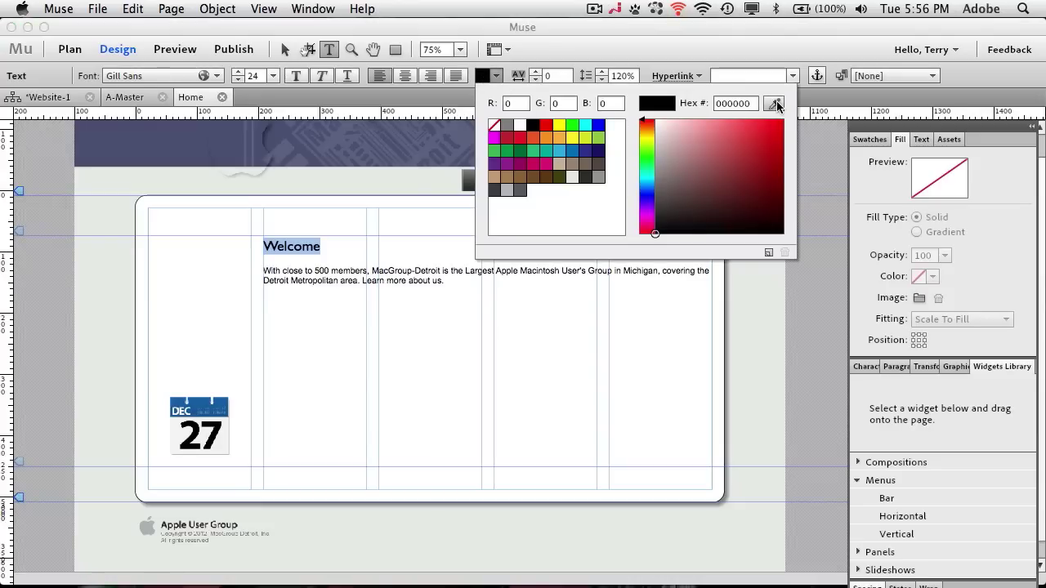
click(462, 128)
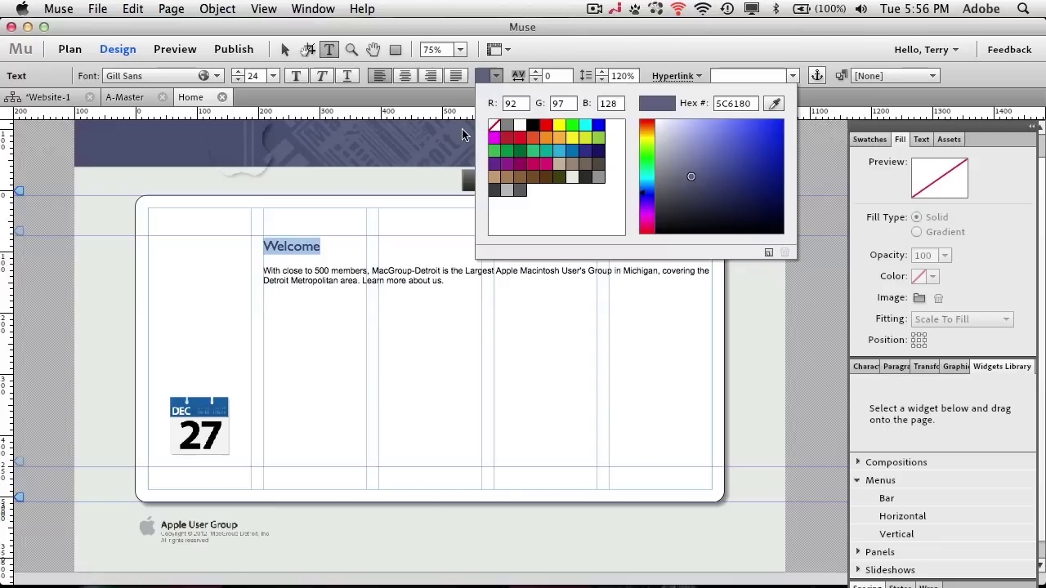
click(956, 72)
Draw a text frame filling the width of column two, from below the welcome text to just above the lower guide.
click(429, 276)
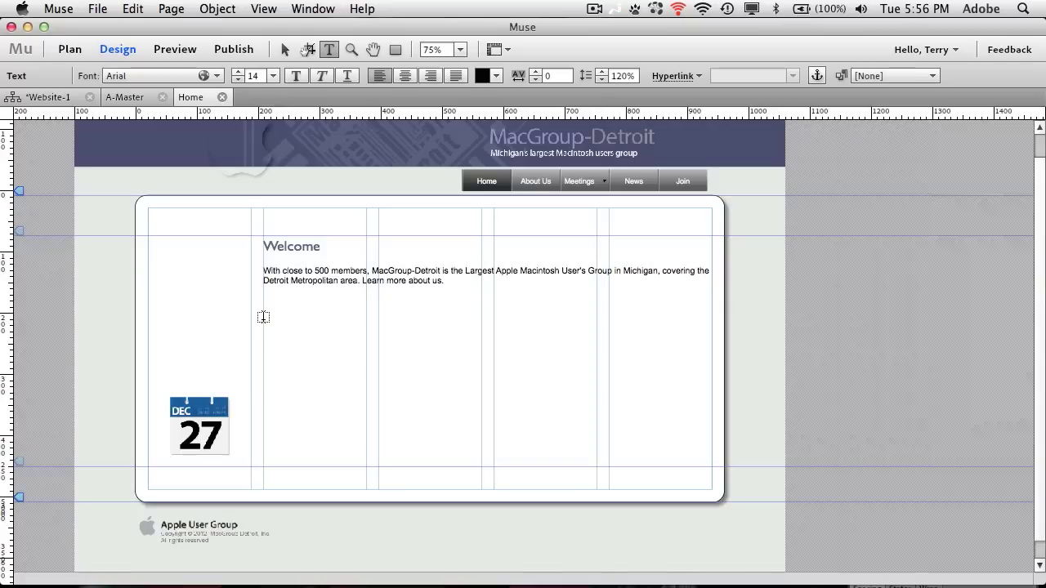
drag(263, 319, 366, 462)
key(Escape)
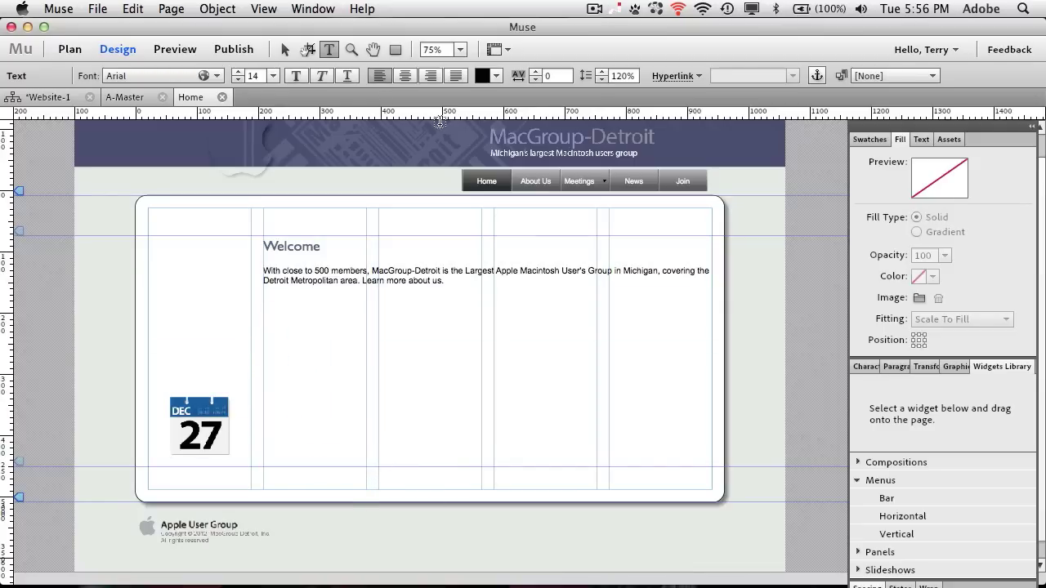
Switch to TextEdit, open the NextMtg document from the MacGroup folder and copy its entire text.
key(super+Tab)
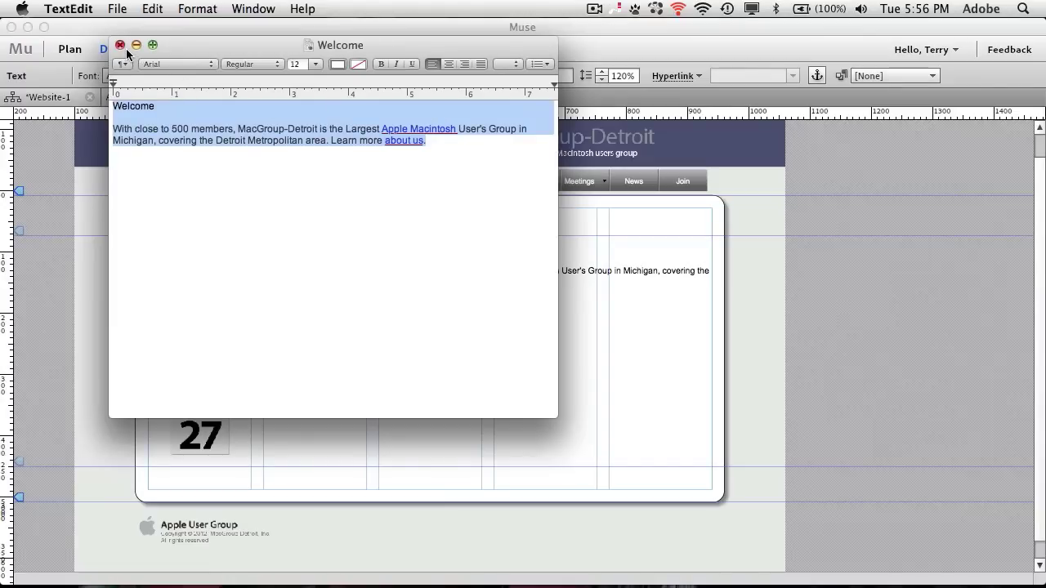
key(super+s)
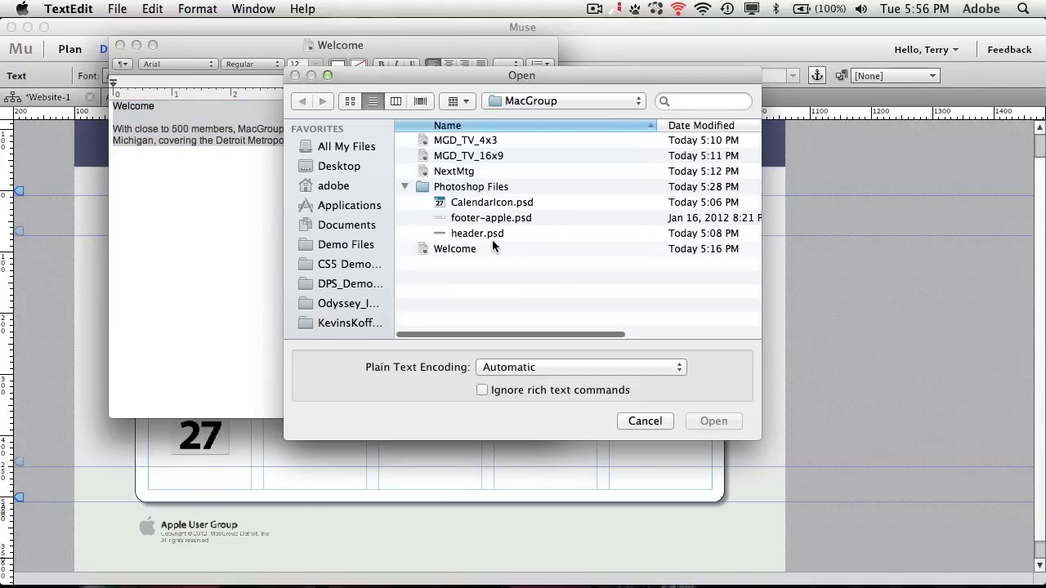
double_click(452, 170)
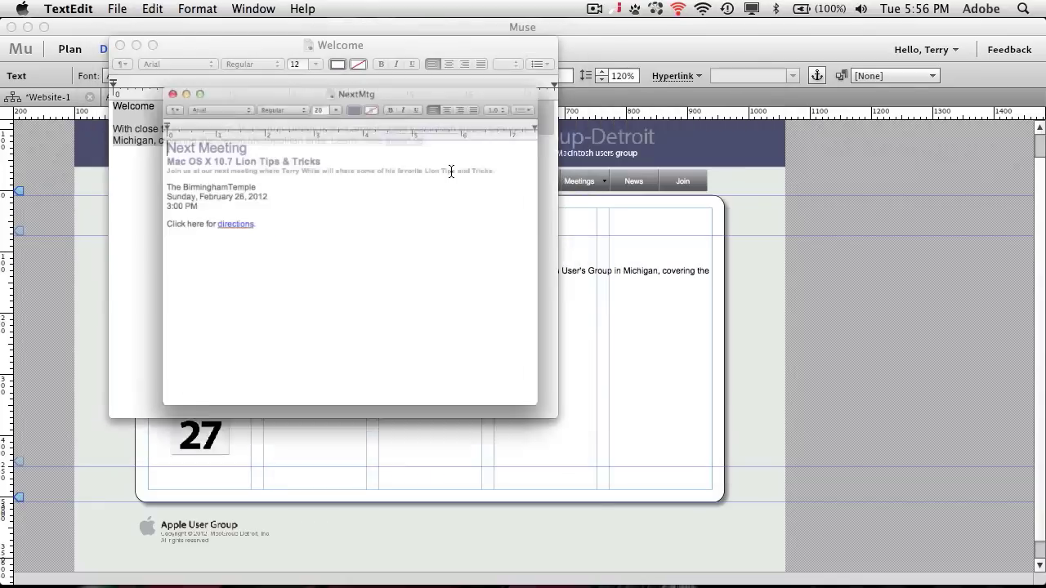
drag(244, 221, 156, 182)
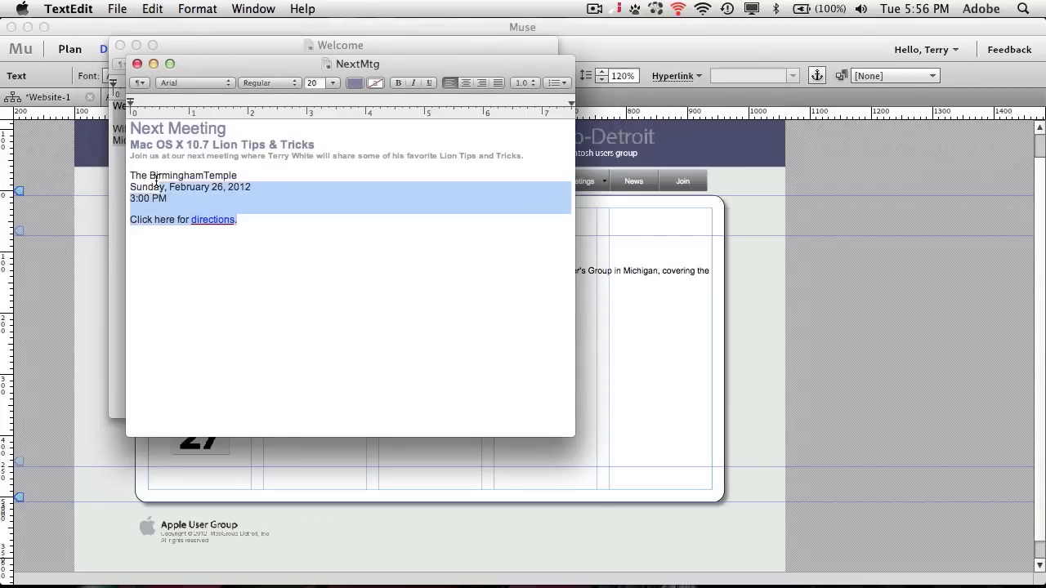
key(super+a)
key(super+c)
Switch back to Muse and paste the meeting text into the empty text frame in column two.
key(super+Tab)
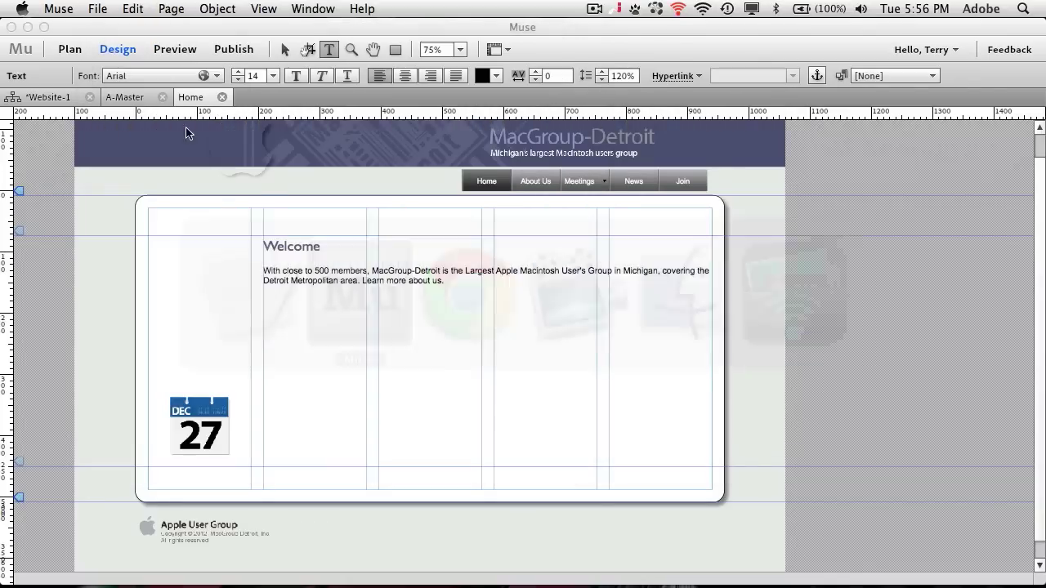
click(299, 338)
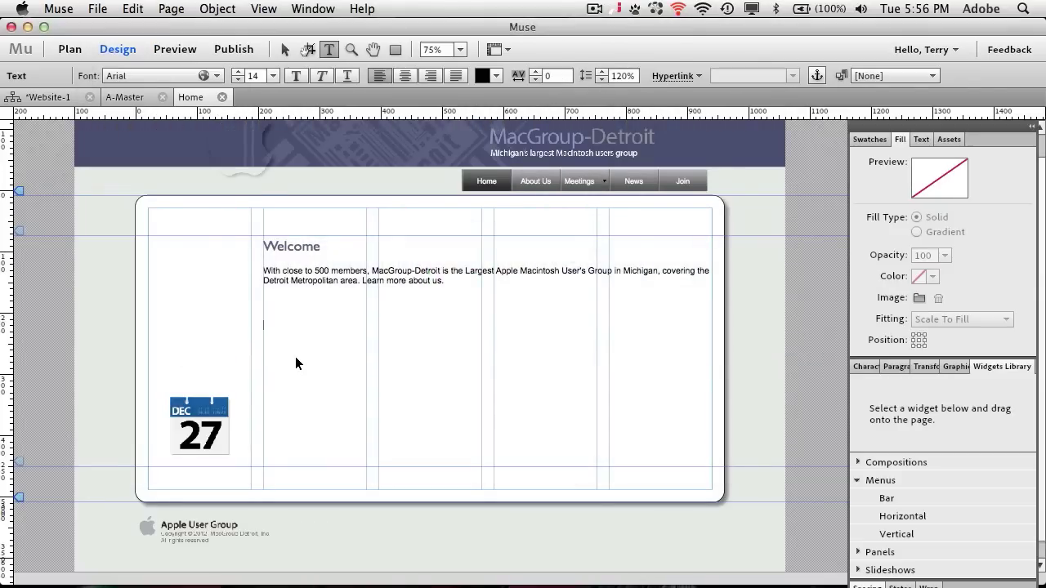
key(super+v)
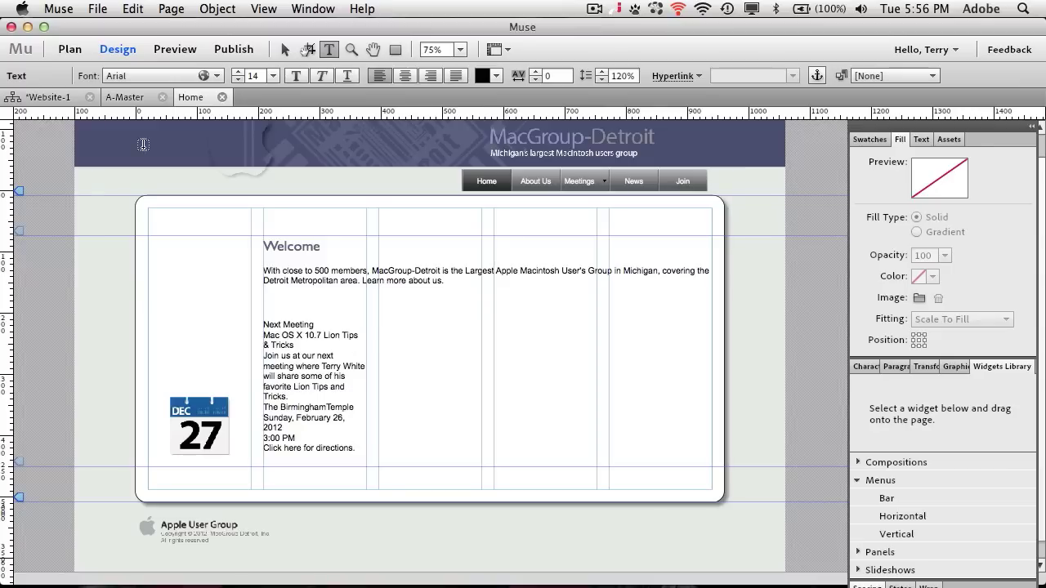
Widen the meeting text frame slightly into column three and shorten it to fit just below its last line.
click(284, 49)
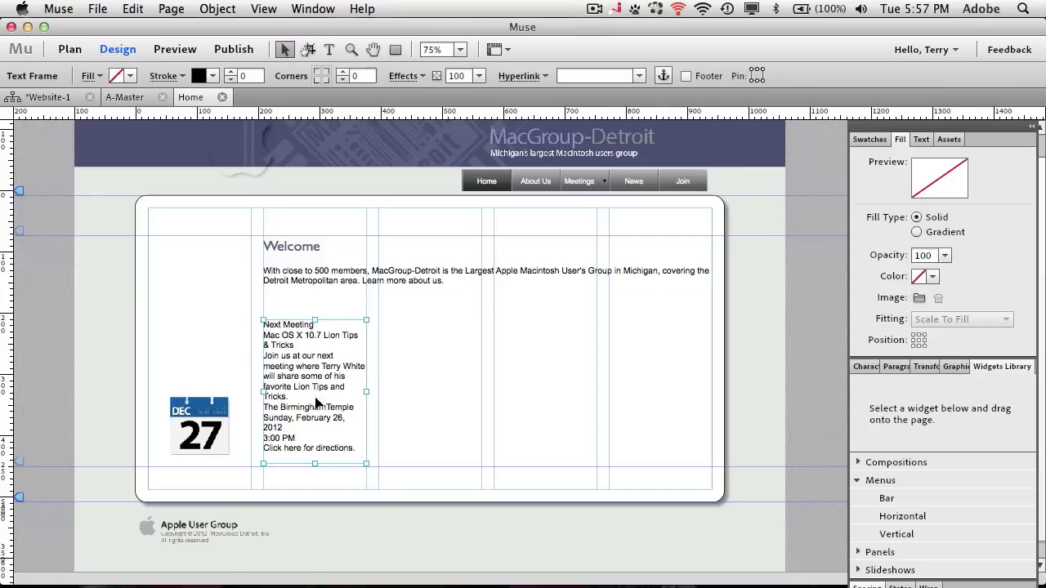
key(Tab)
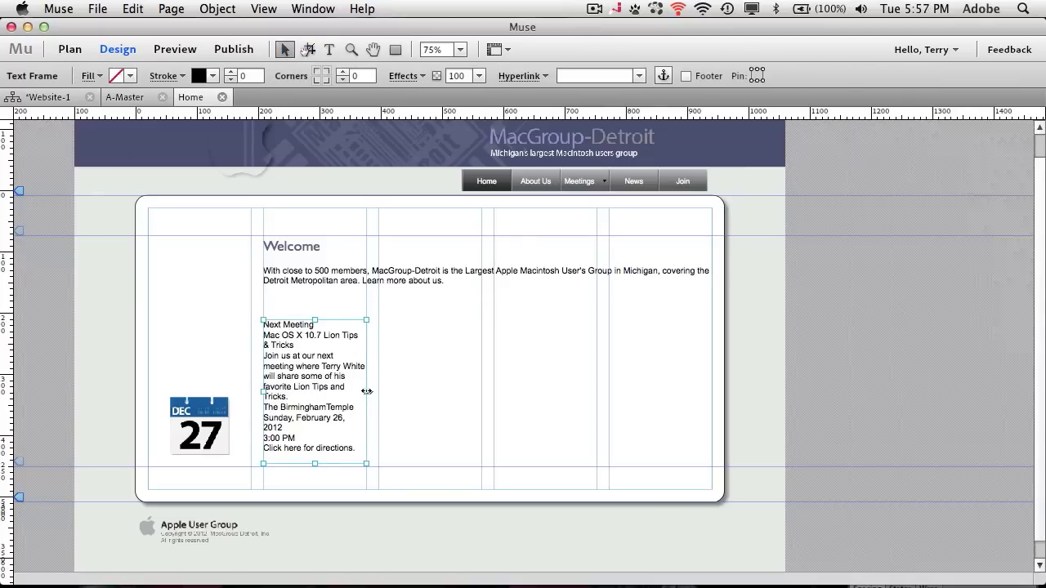
key(Tab)
drag(366, 392, 400, 386)
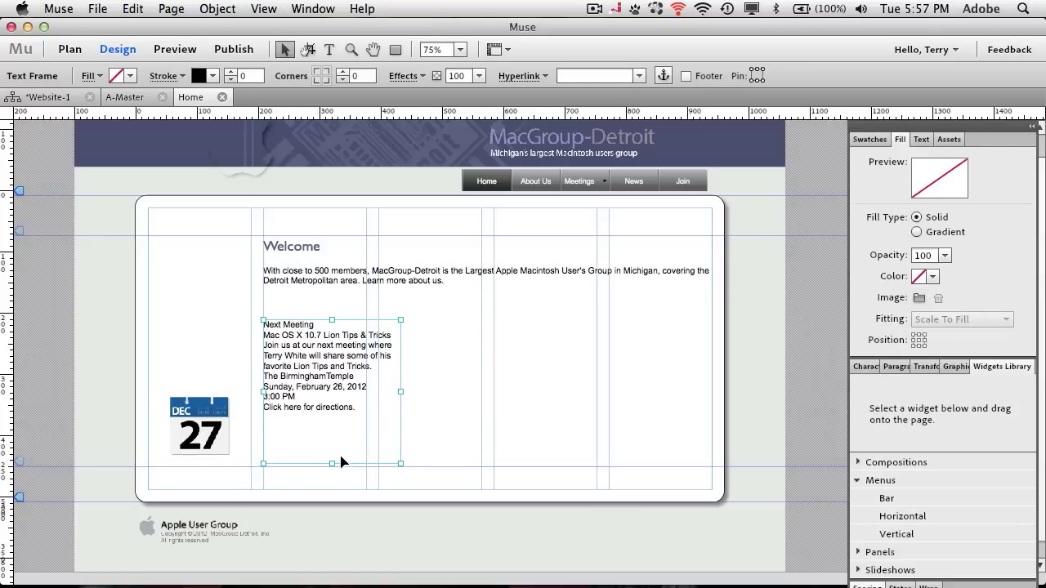
drag(331, 464, 331, 417)
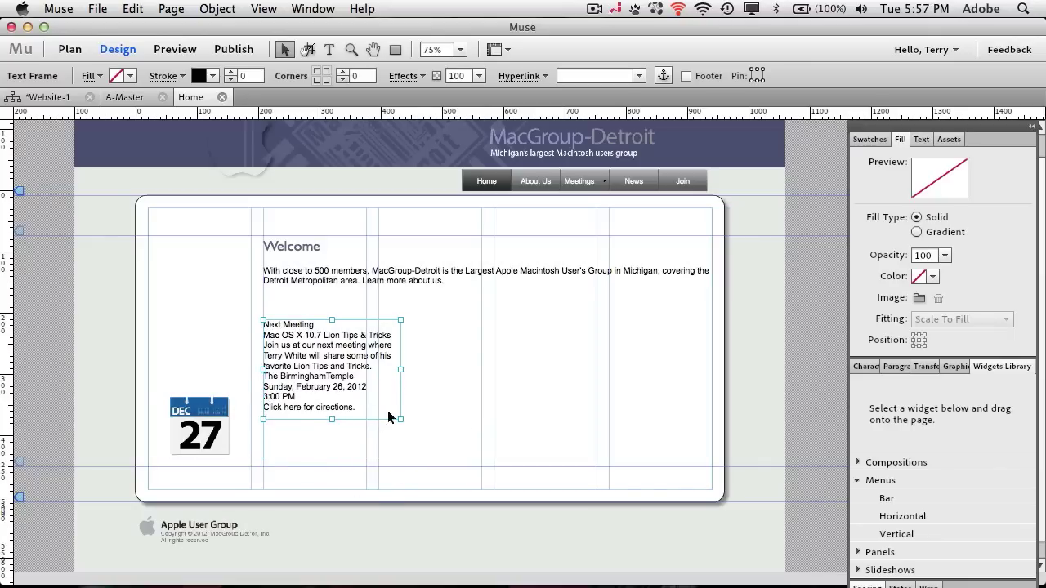
Set the Next Meeting heading line to font size 17.
double_click(319, 325)
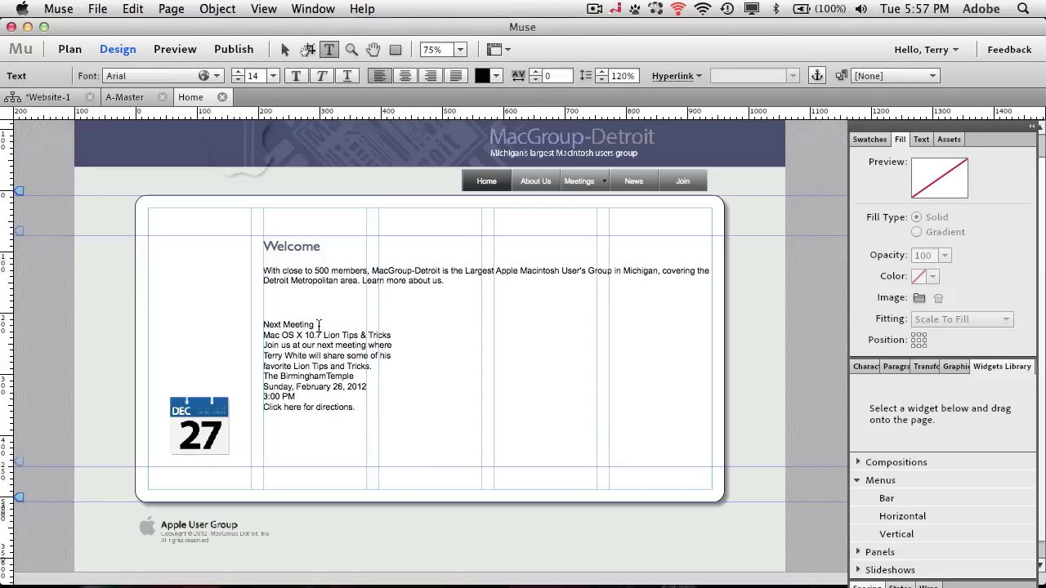
drag(320, 326, 263, 325)
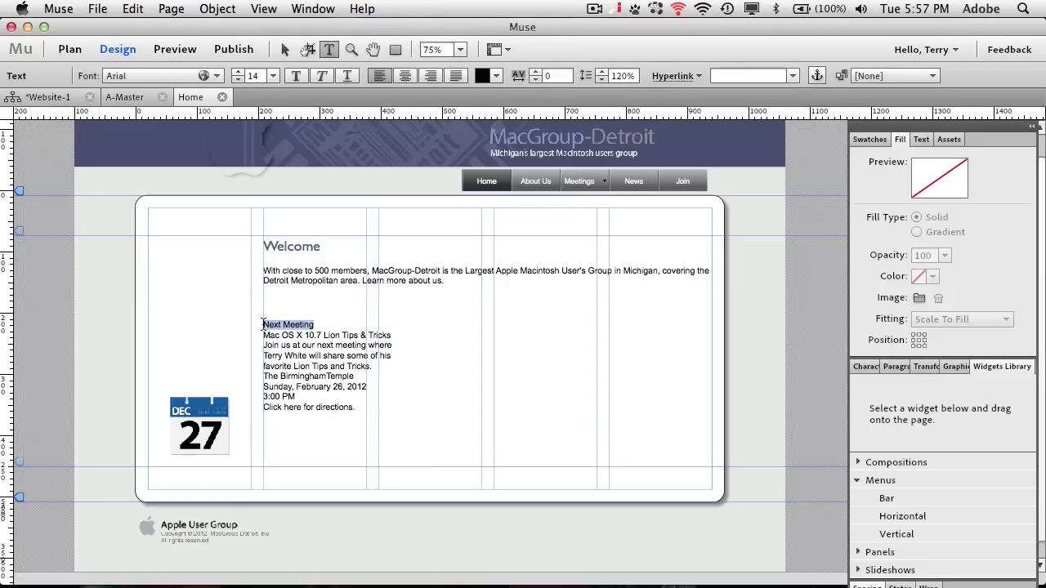
click(238, 72)
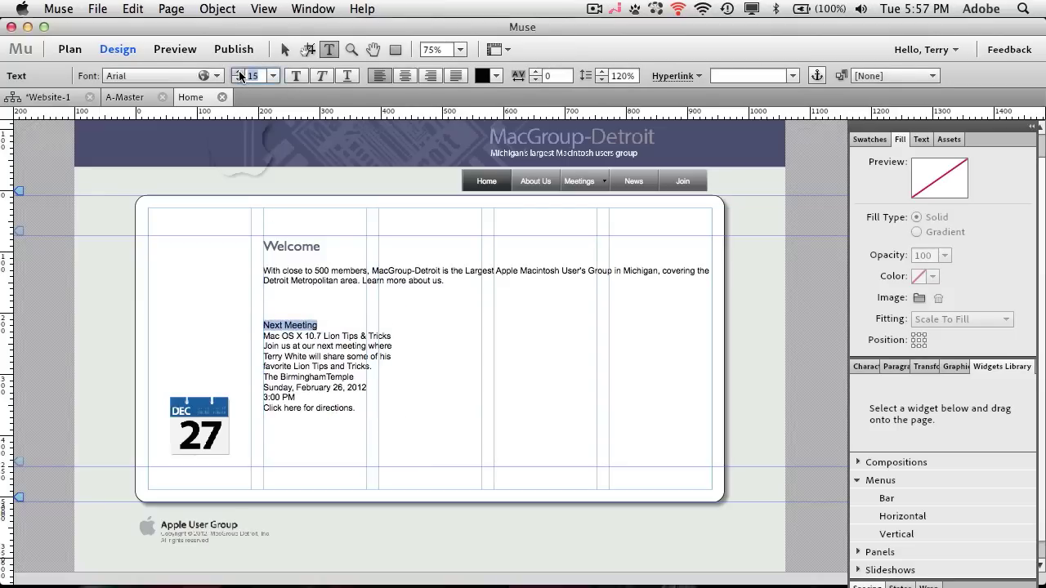
click(238, 72)
click(237, 72)
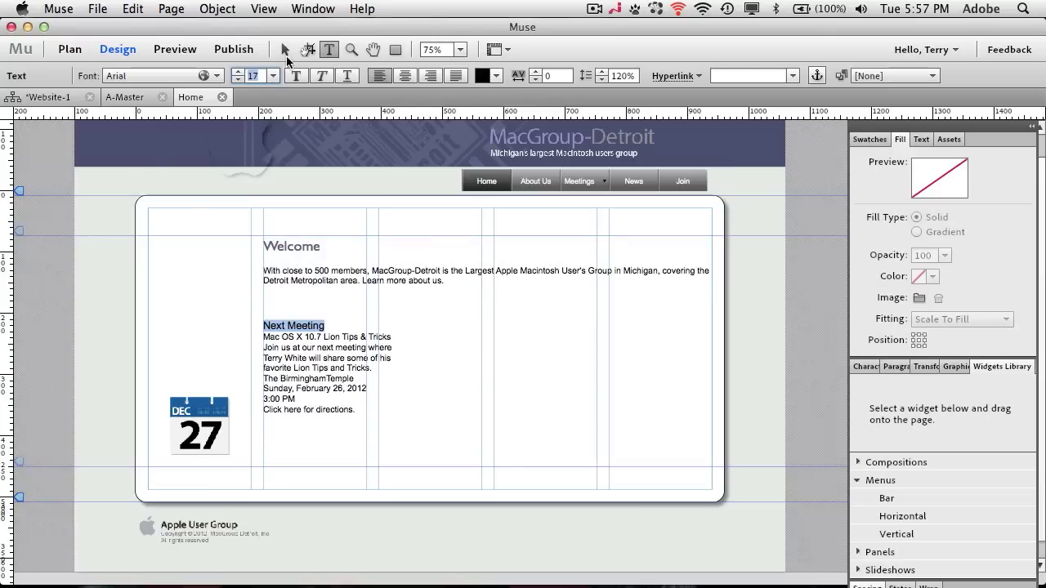
click(285, 51)
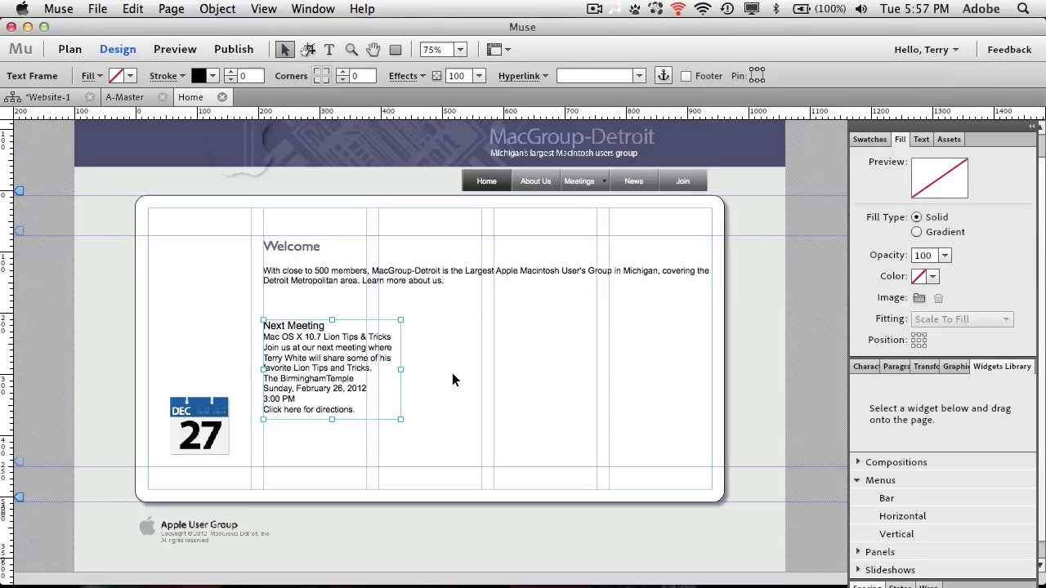
Open the calendar icon's original file in Photoshop for editing.
click(213, 422)
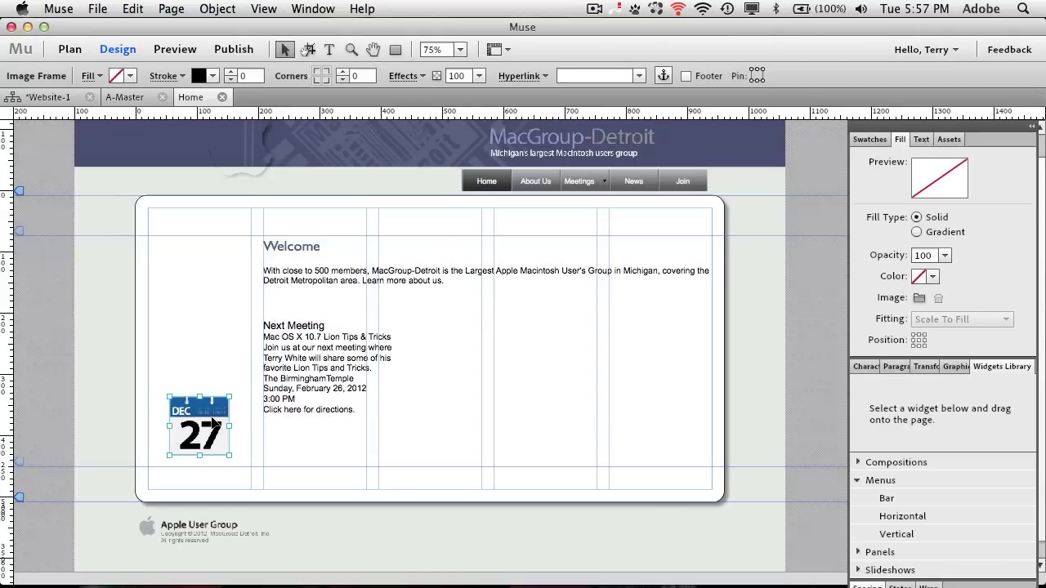
right_click(204, 423)
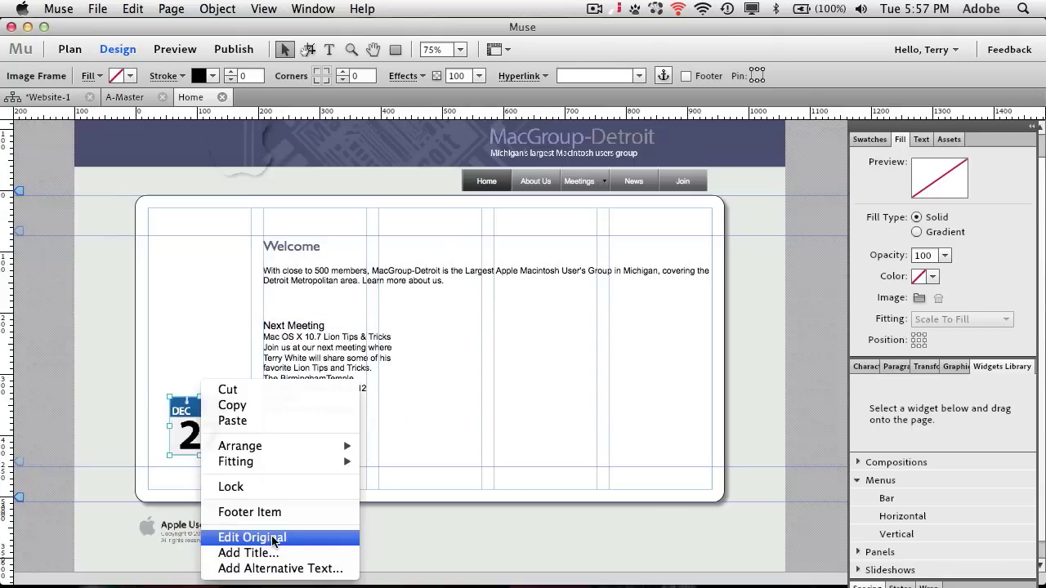
click(251, 537)
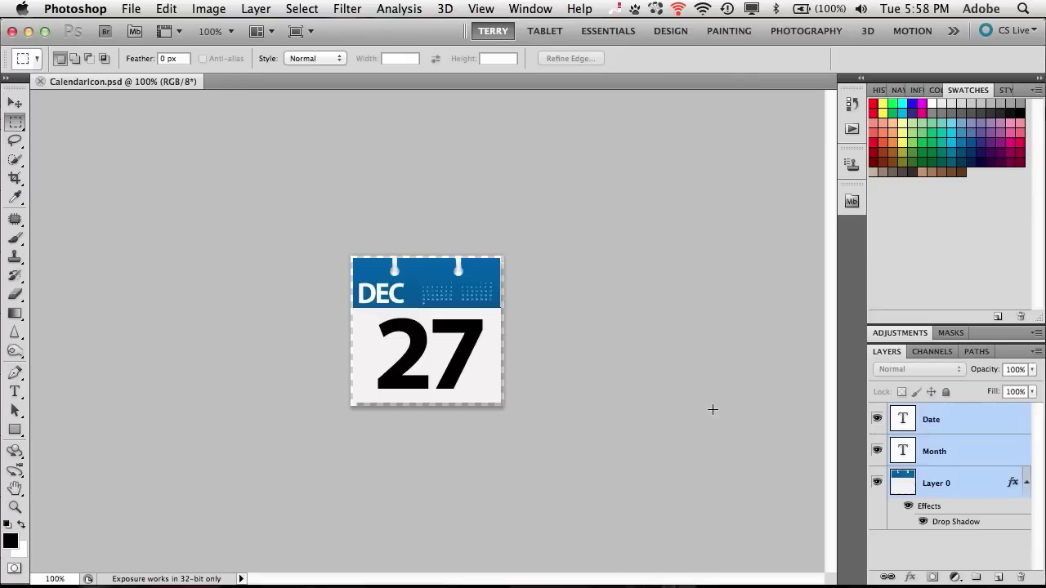
Change the text of the Month layer in CalendarIcon.psd to FEB.
super+click(946, 451)
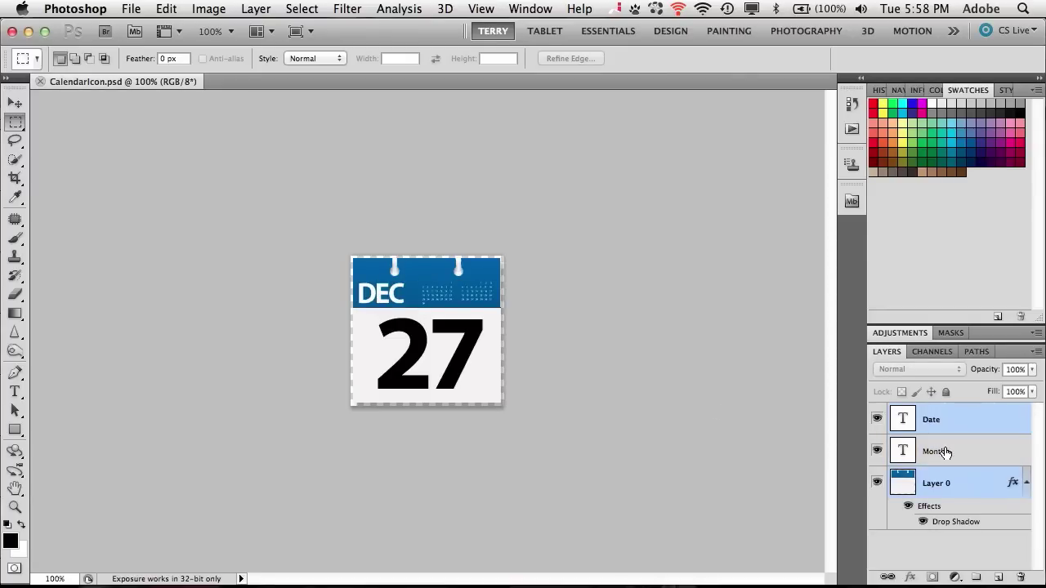
click(946, 451)
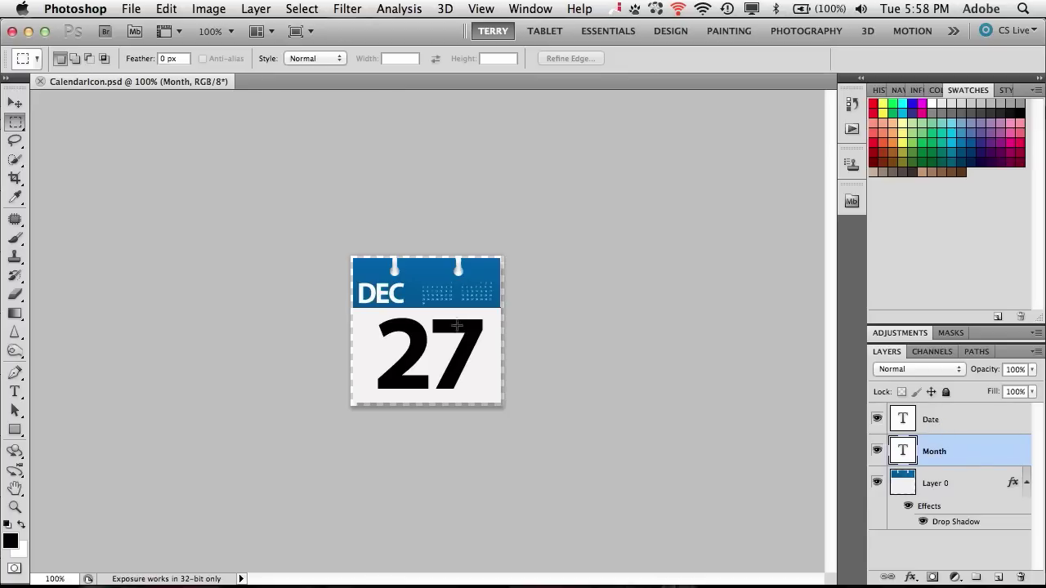
key(t)
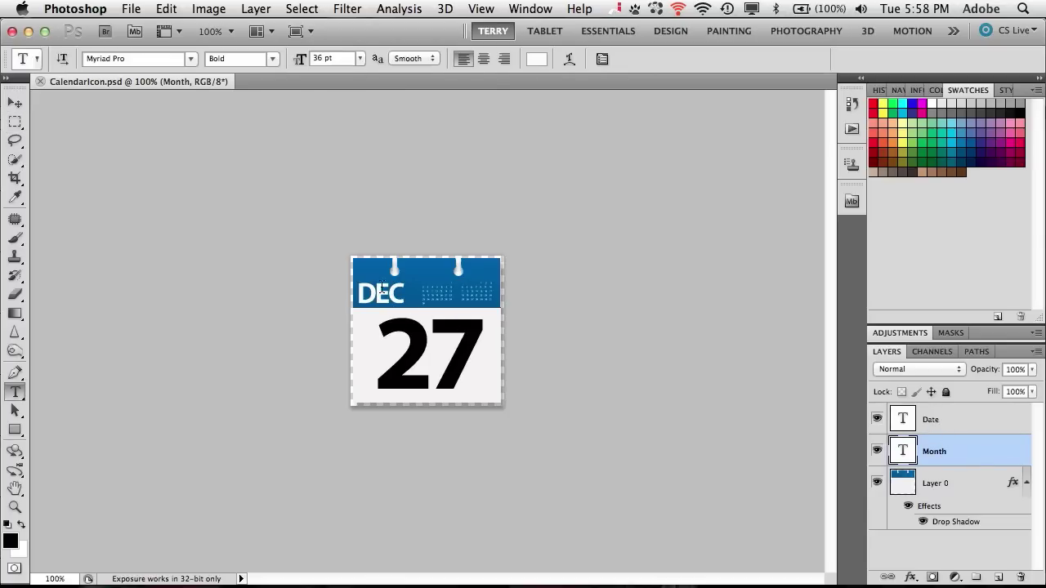
double_click(388, 293)
text(FEB)
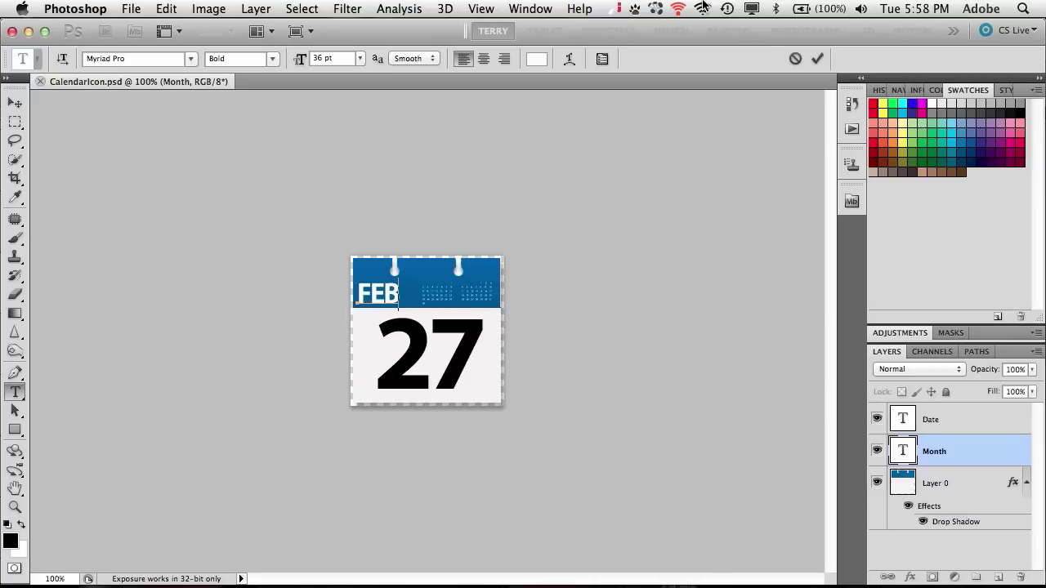
Commit the Month text and change the Date layer's text to 26.
click(818, 59)
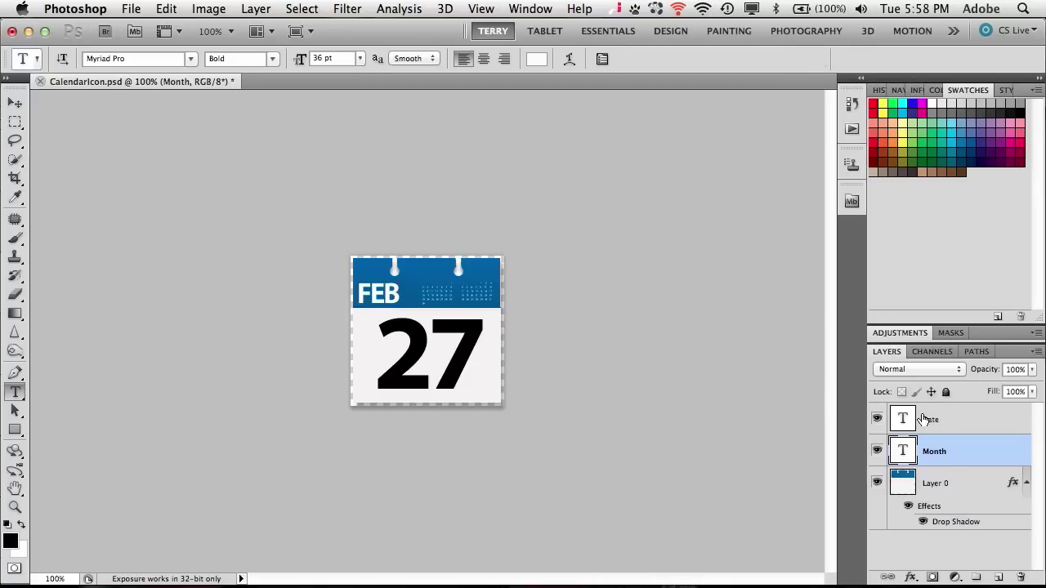
click(924, 420)
click(458, 354)
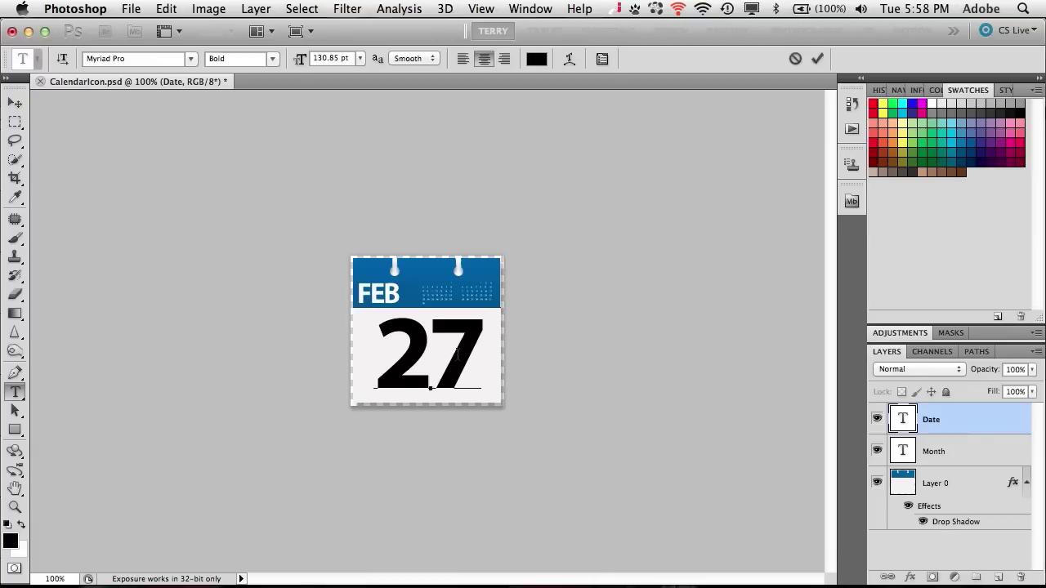
key(BackSpace)
text(6)
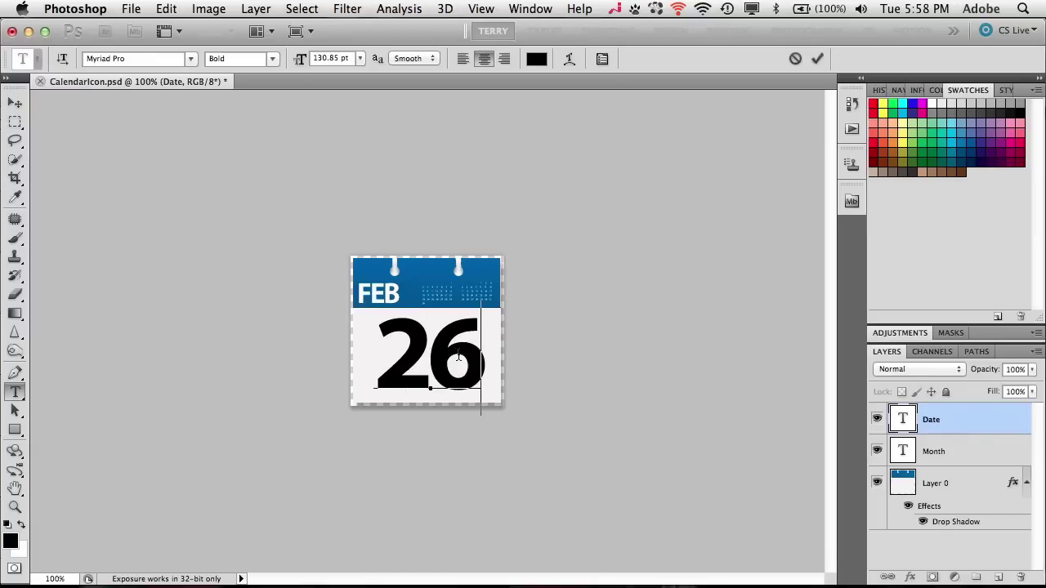
click(818, 59)
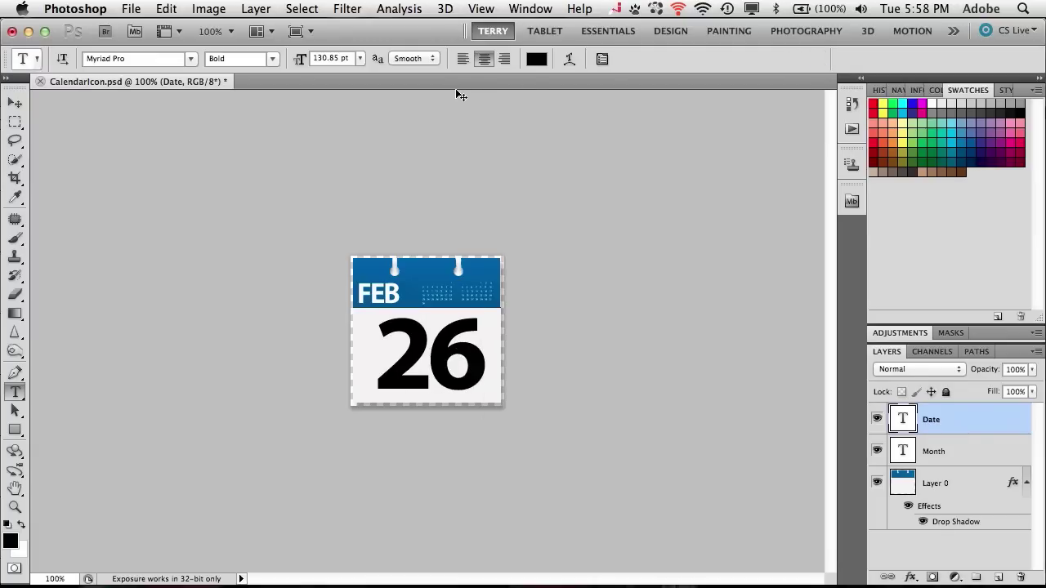
Save and close CalendarIcon.psd, switch back to Muse and deselect the calendar icon on the Home page.
key(super+s)
key(super+w)
key(super+Tab)
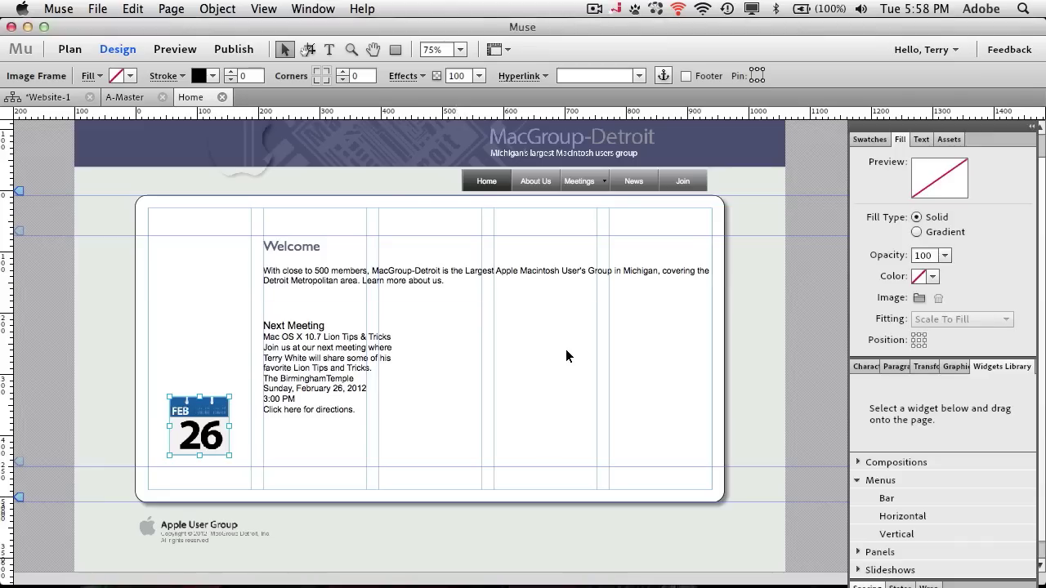
click(564, 358)
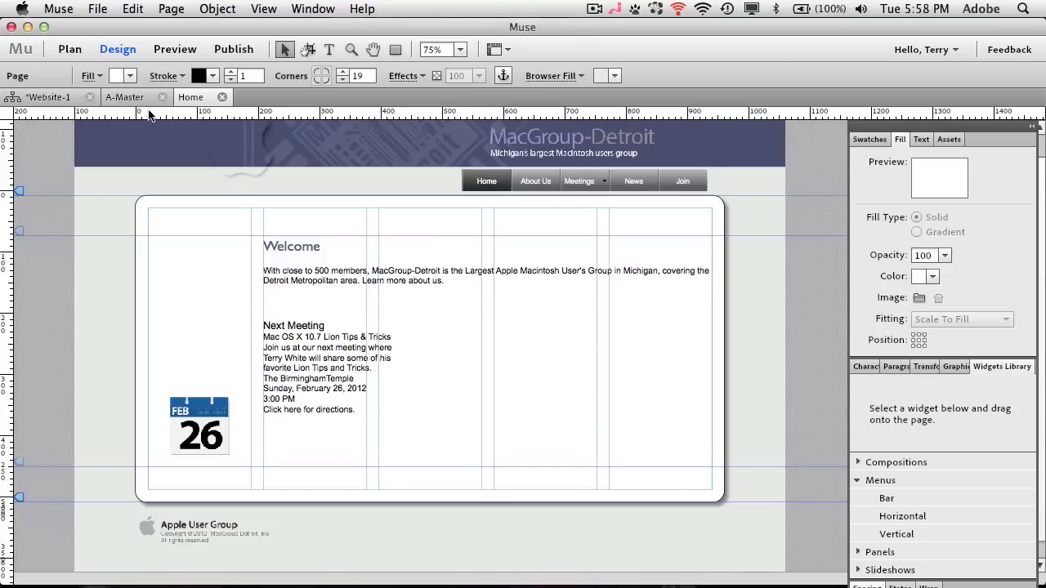
Open the MacGroup TV page under Meetings from the site plan for design.
click(51, 98)
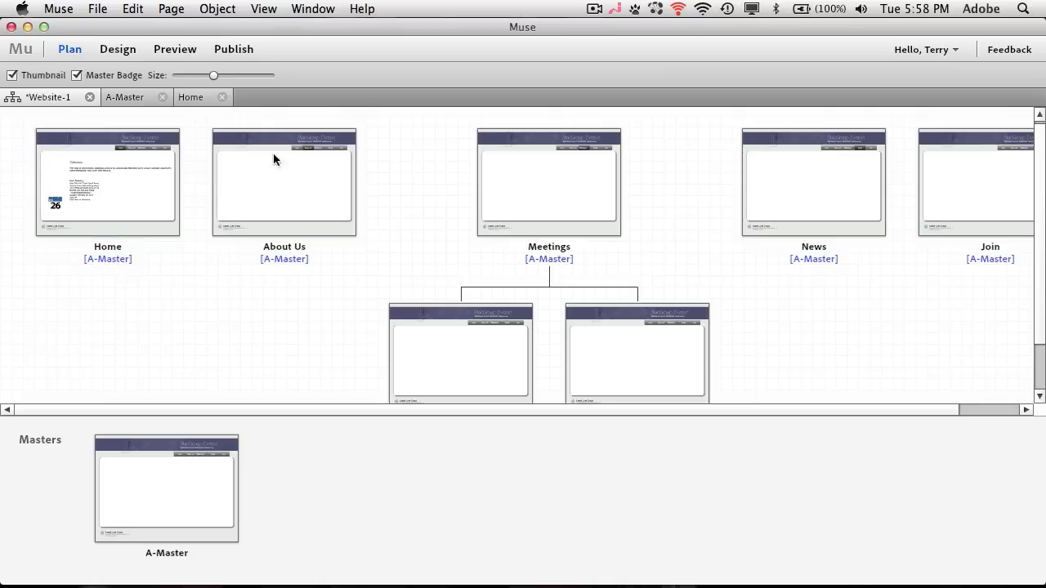
mouse_move(625, 320)
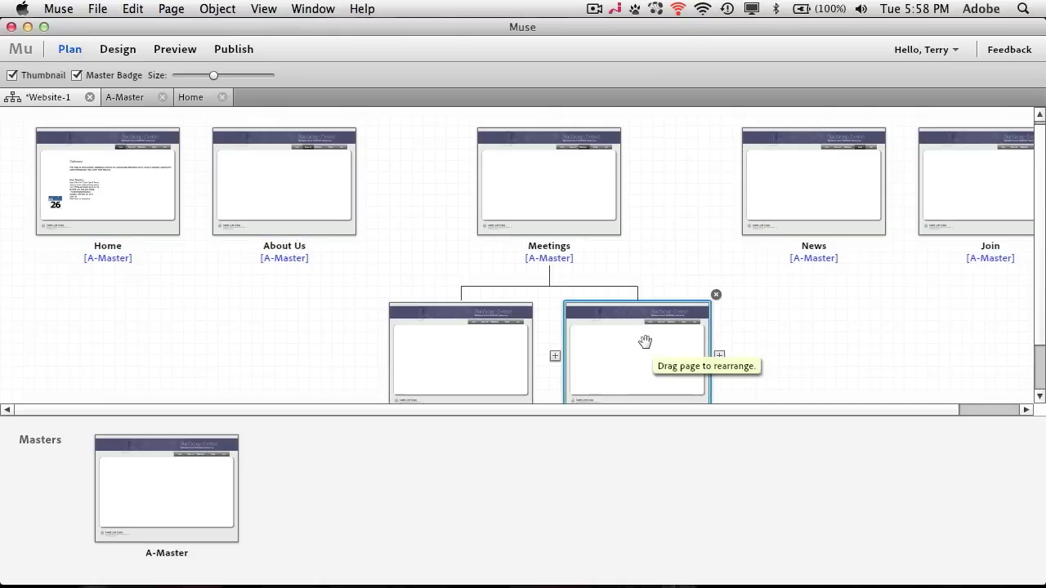
scroll(646, 341, down, 1)
scroll(646, 341, down, 3)
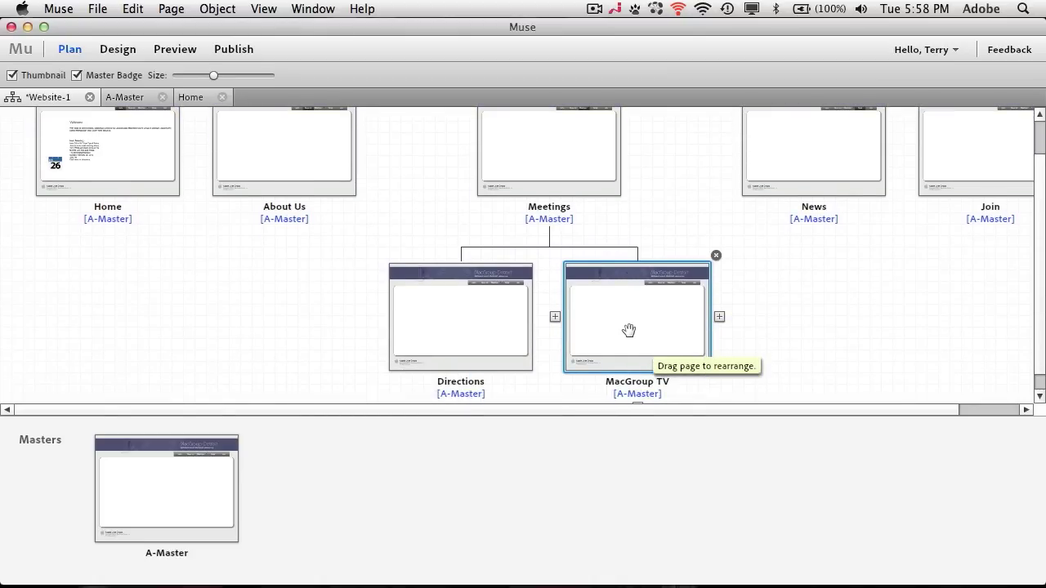
double_click(628, 329)
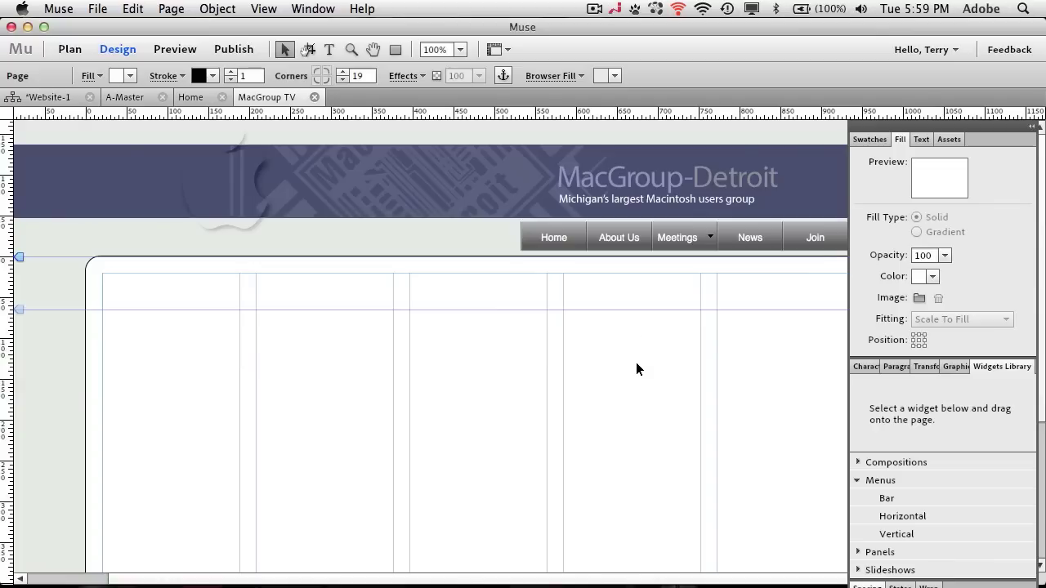
scroll(637, 363, down, 2)
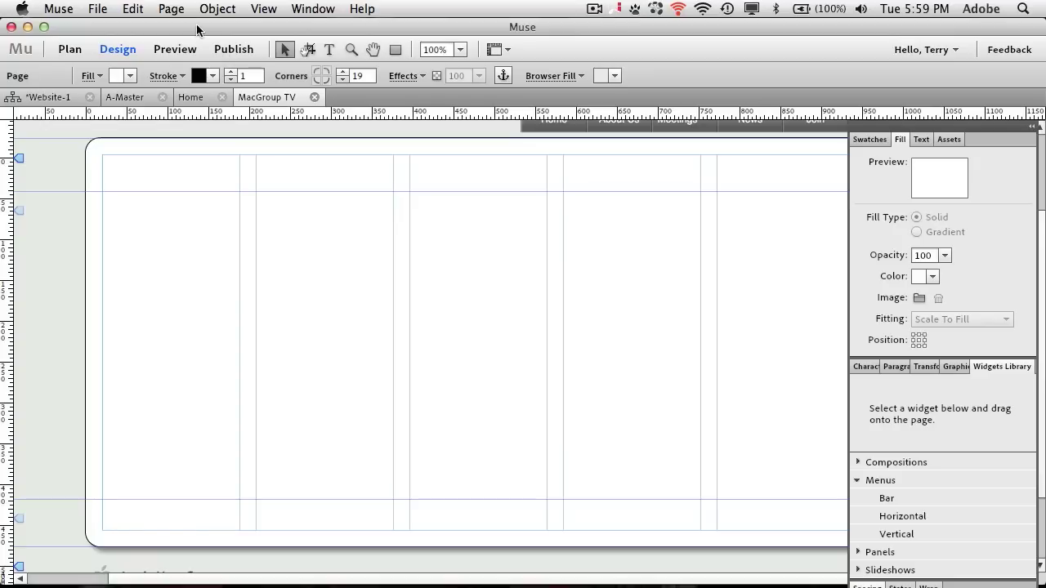
click(229, 10)
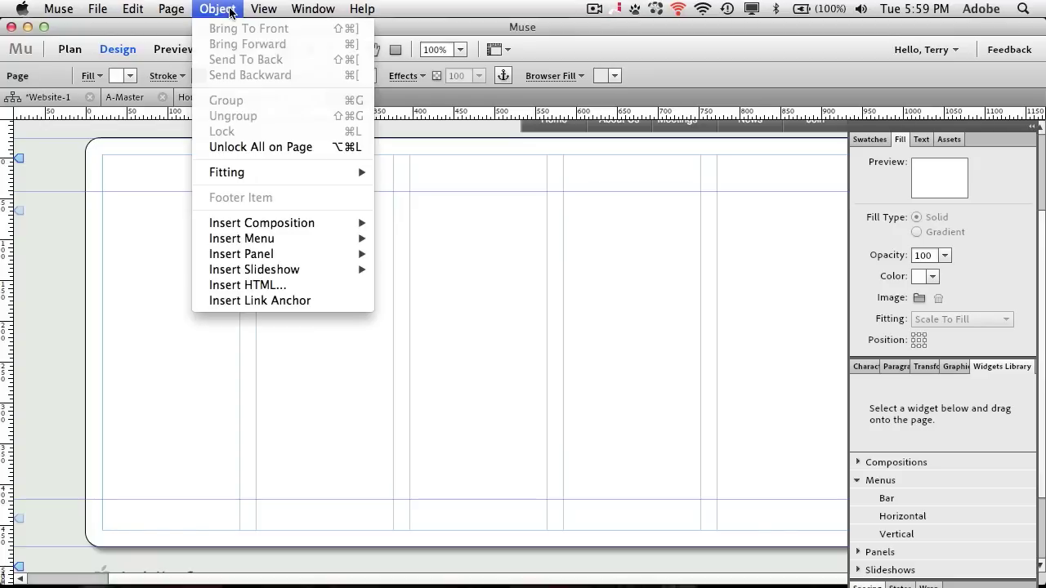
click(230, 10)
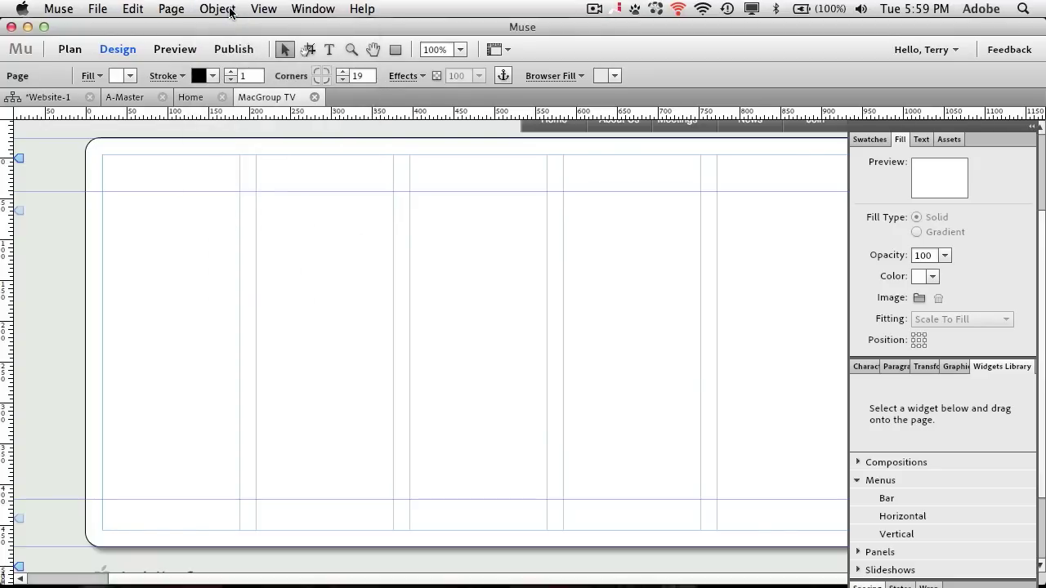
Switch to TextEdit, open the MGD_TV_16x9 file from the MacGroup folder and copy its entire script code.
key(super+Tab)
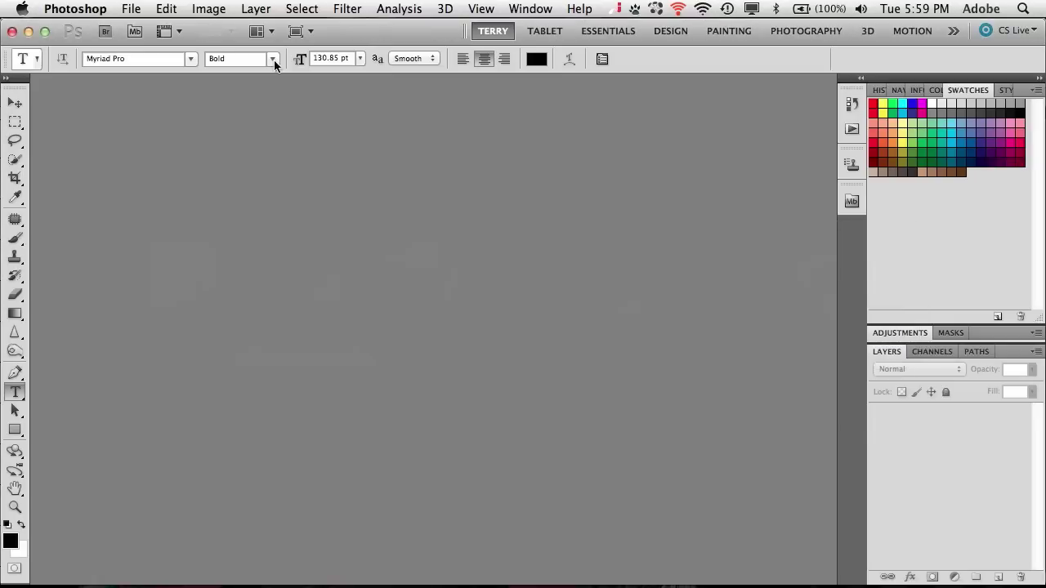
key(super+Tab)
key(super+Tab)
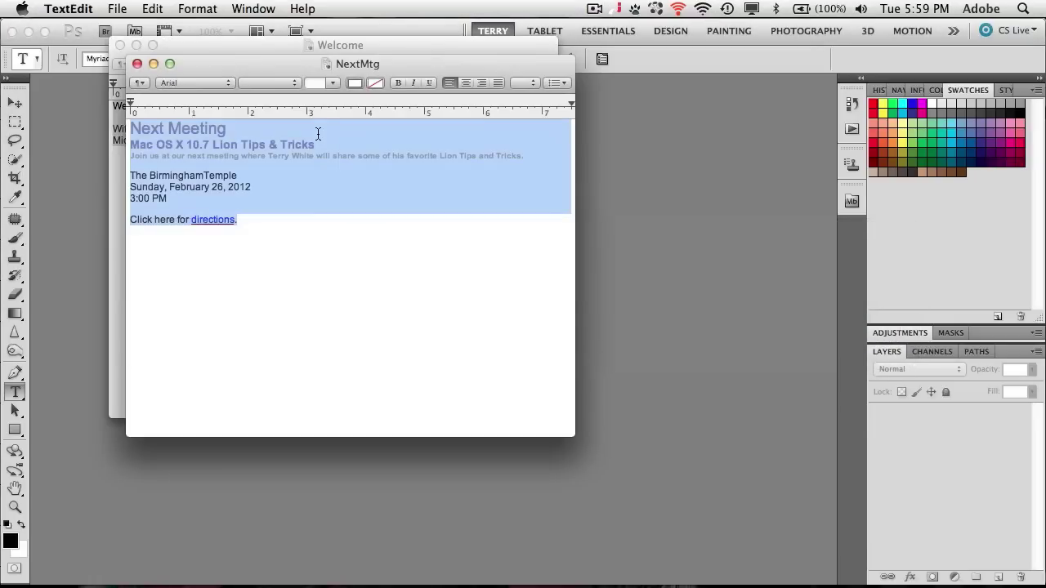
key(super+i)
key(super+o)
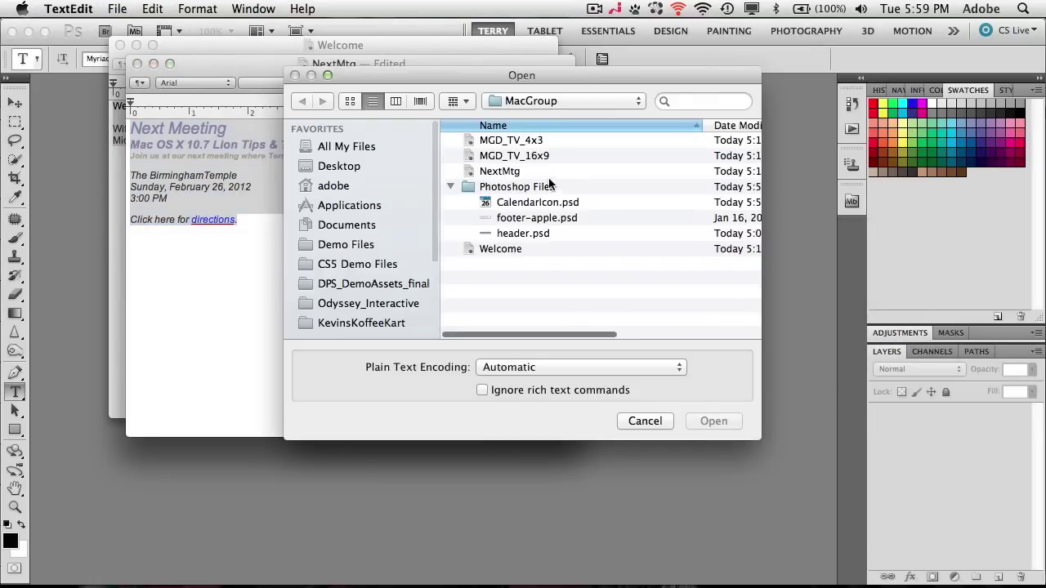
double_click(532, 156)
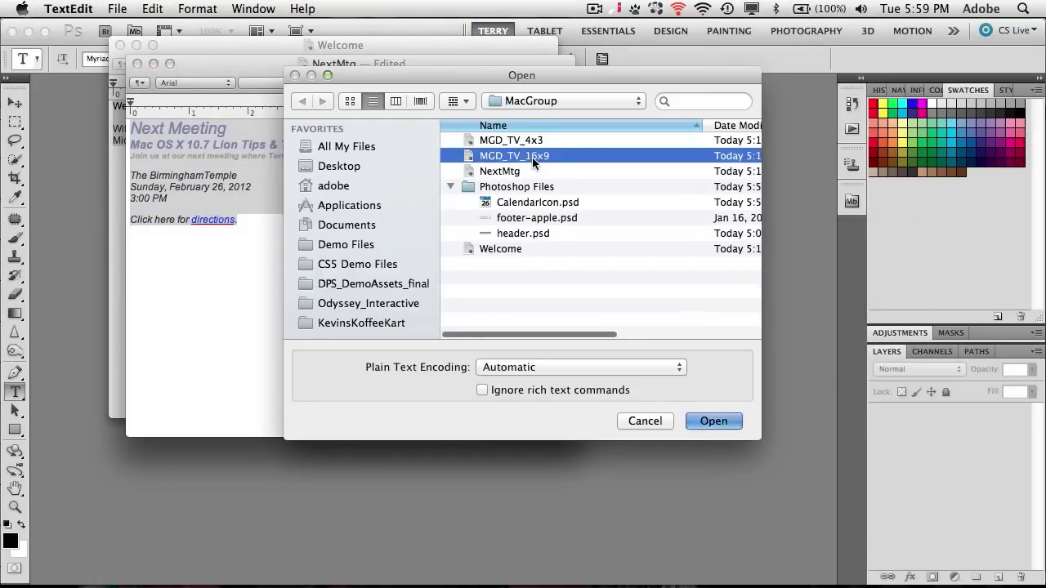
click(470, 159)
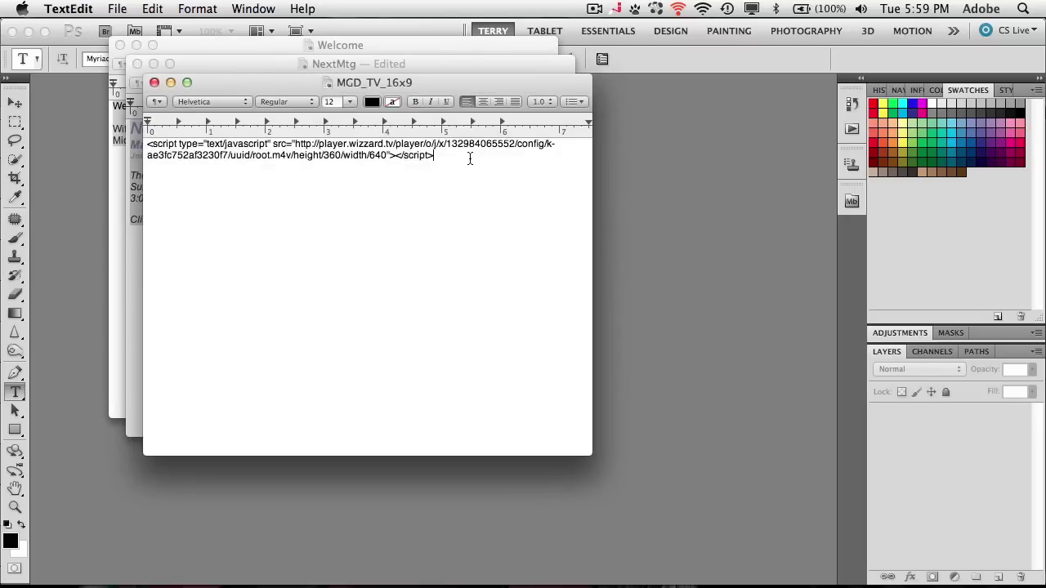
key(super+a)
key(super+c)
Return to Muse and insert an HTML item containing the copied video player script on the MacGroup TV page.
key(super+Tab)
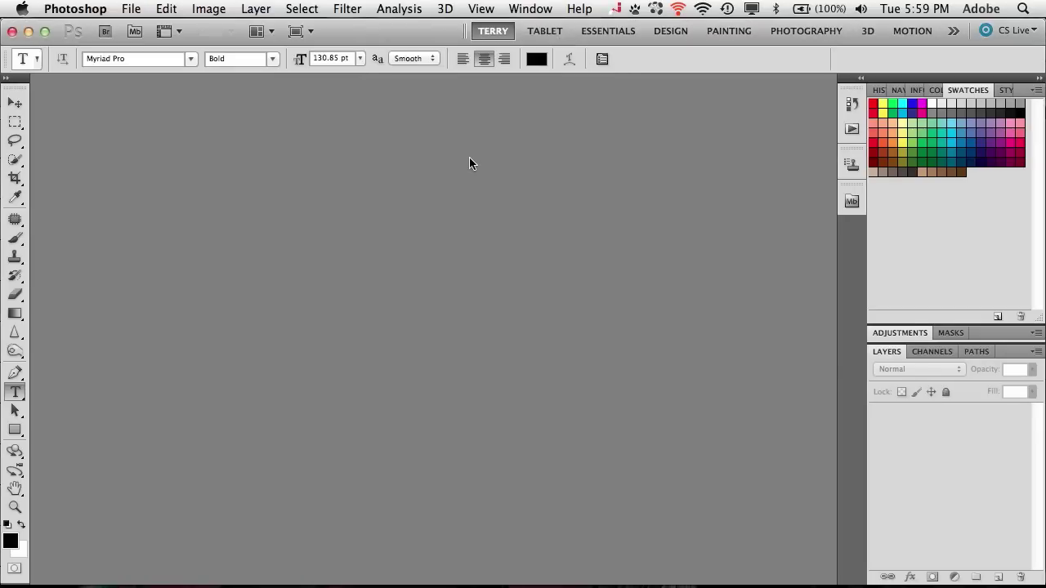
key(super+Tab)
key(super+Tab)
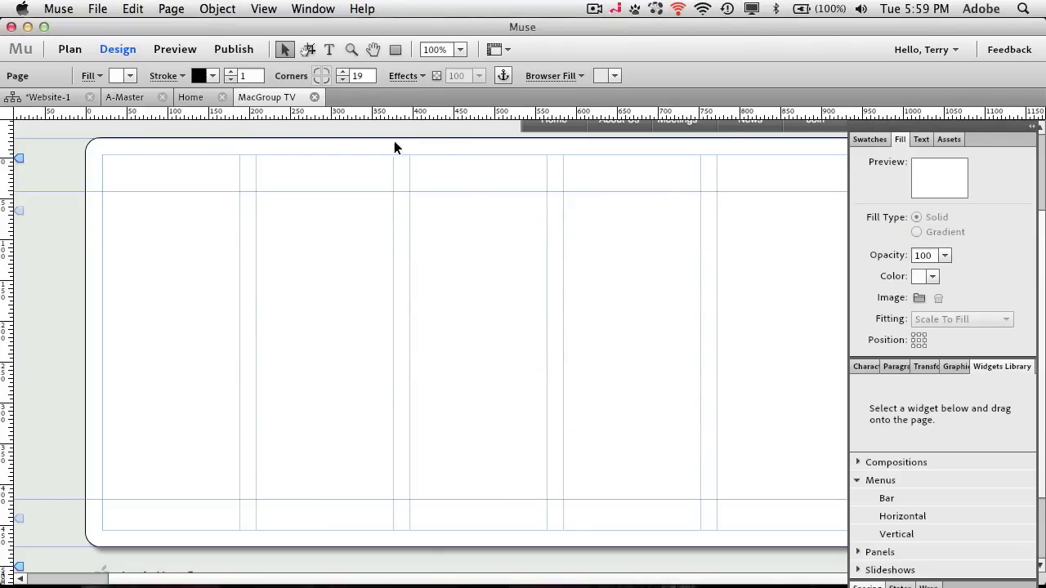
click(217, 8)
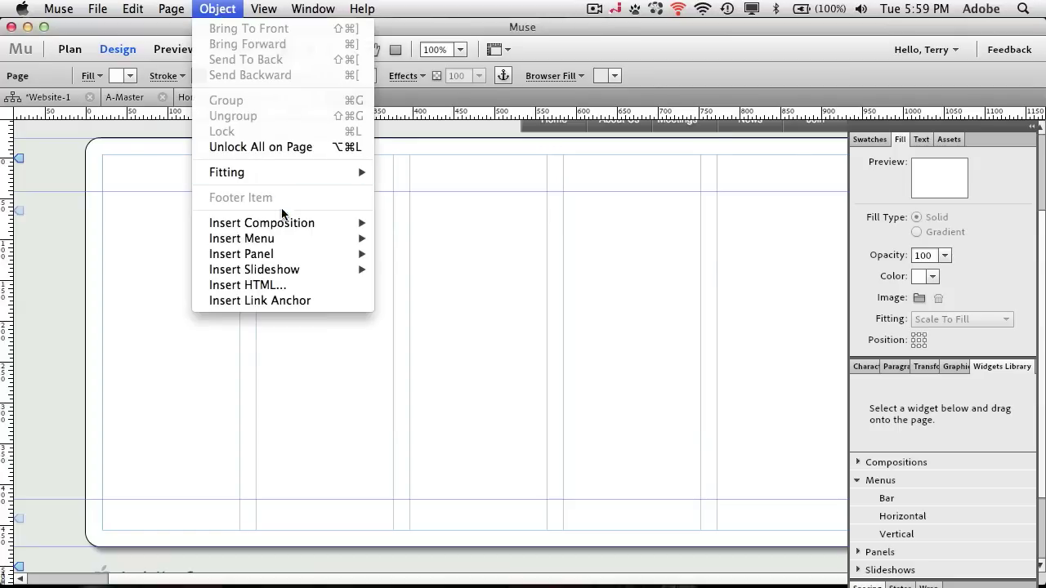
click(299, 286)
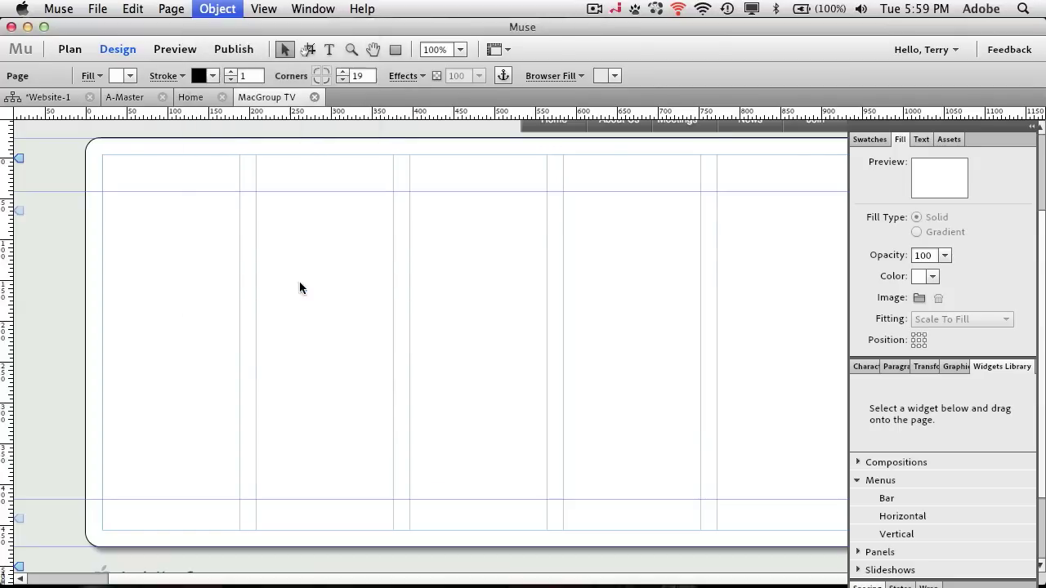
key(super+v)
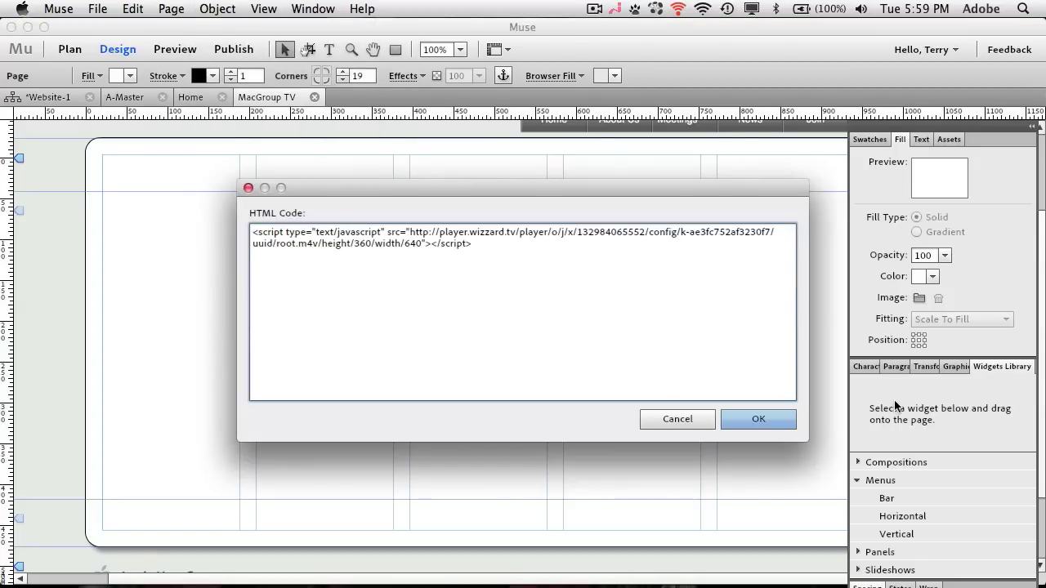
click(774, 418)
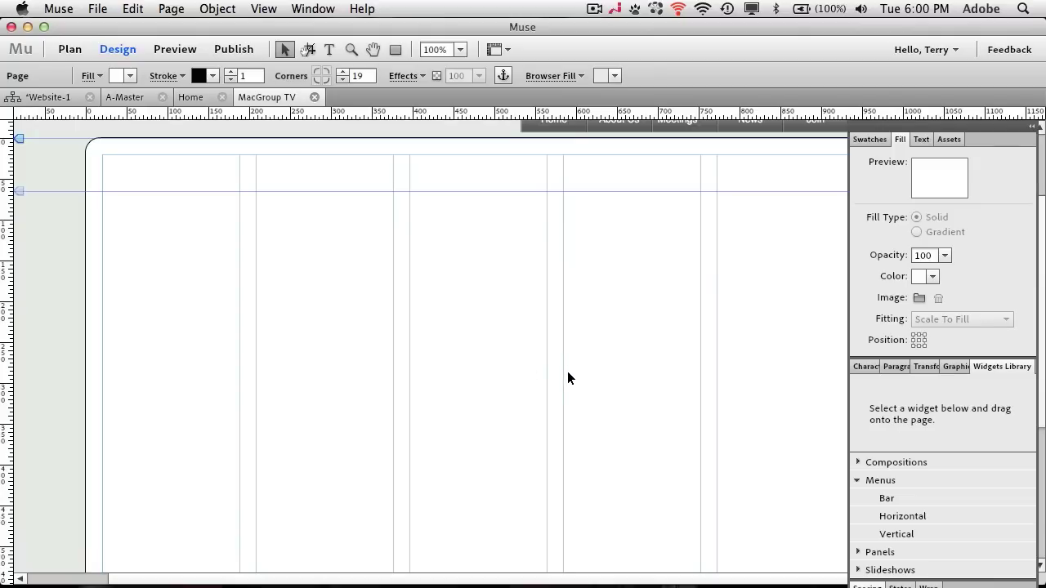
Set the page view to 75% and move the HTML video item up and to the left into the page's content area.
click(461, 50)
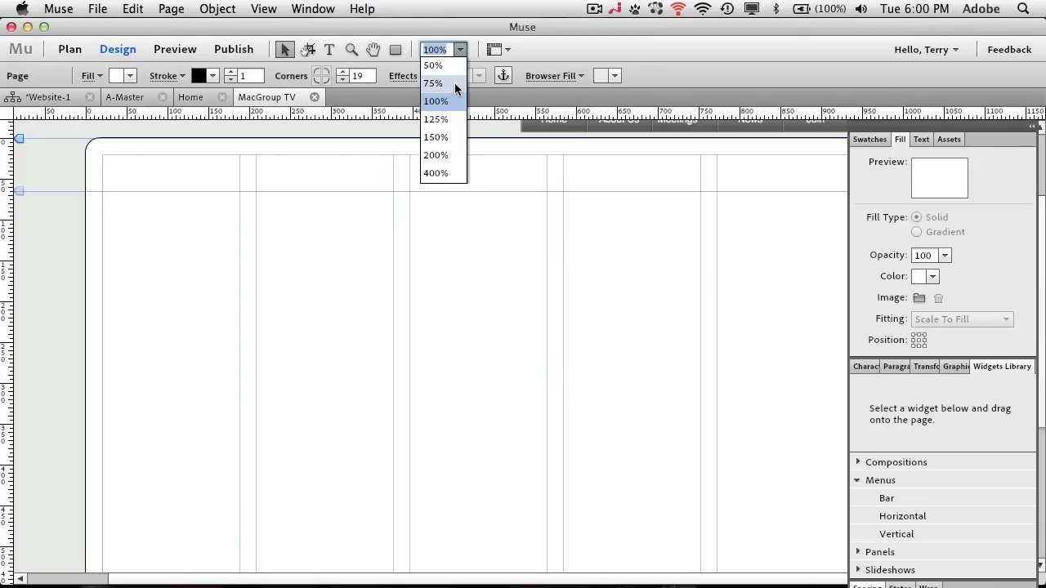
click(456, 82)
key(super+v)
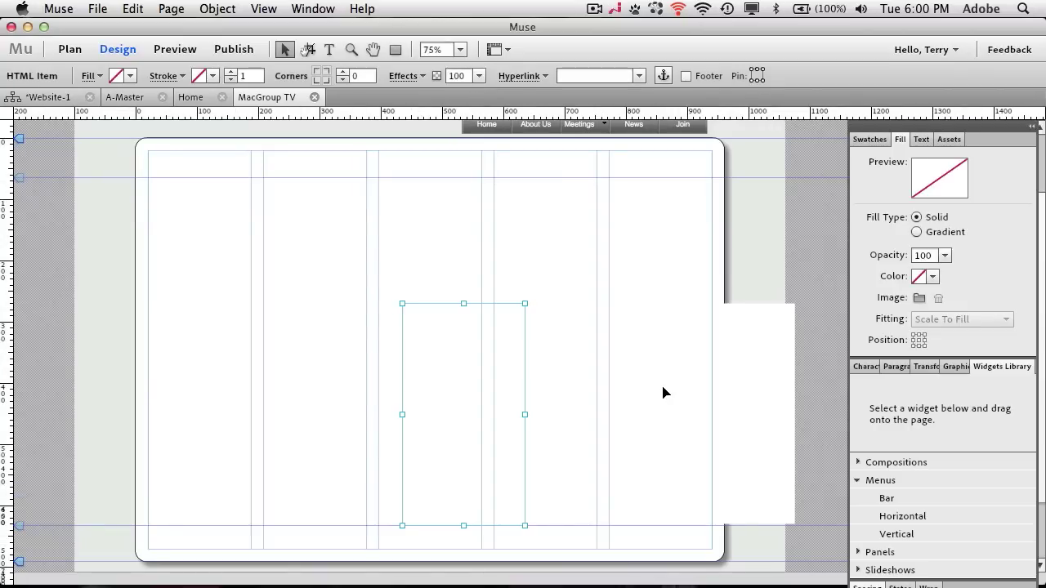
key(Tab)
key(Tab)
drag(474, 369, 335, 257)
Preview the MacGroup TV page with its embedded video player and return to the site plan.
click(172, 49)
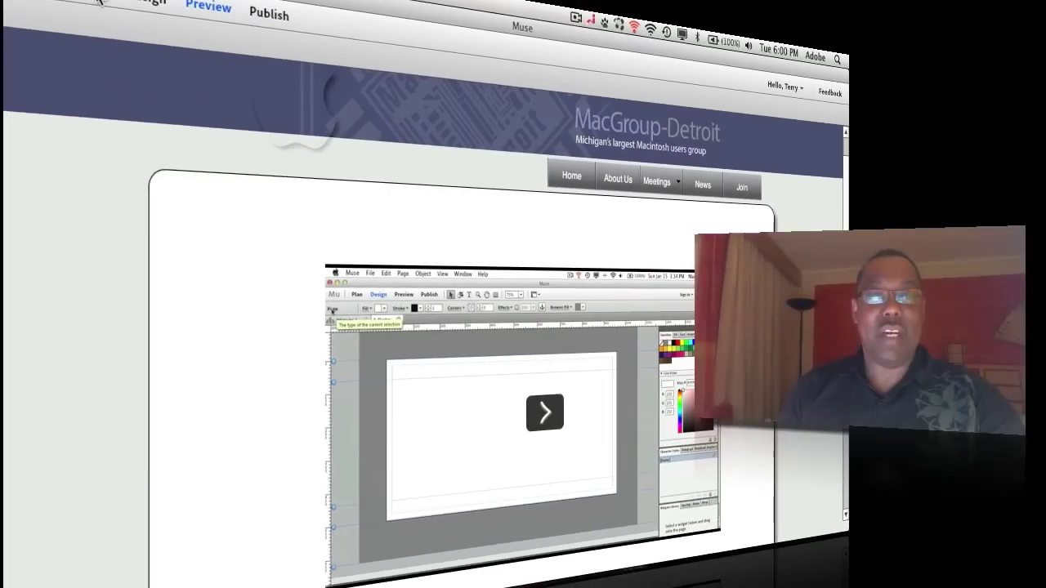
click(70, 49)
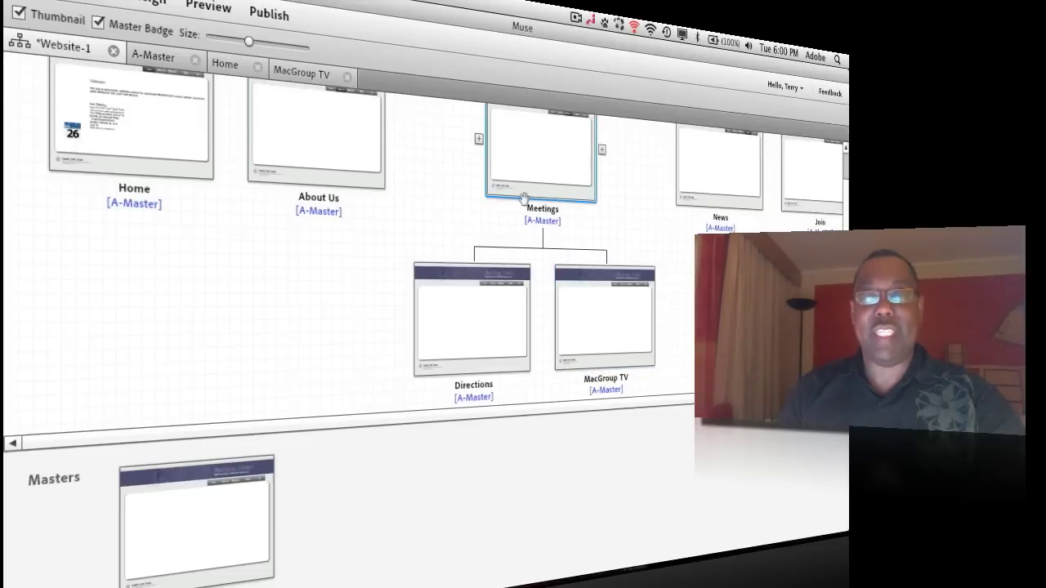